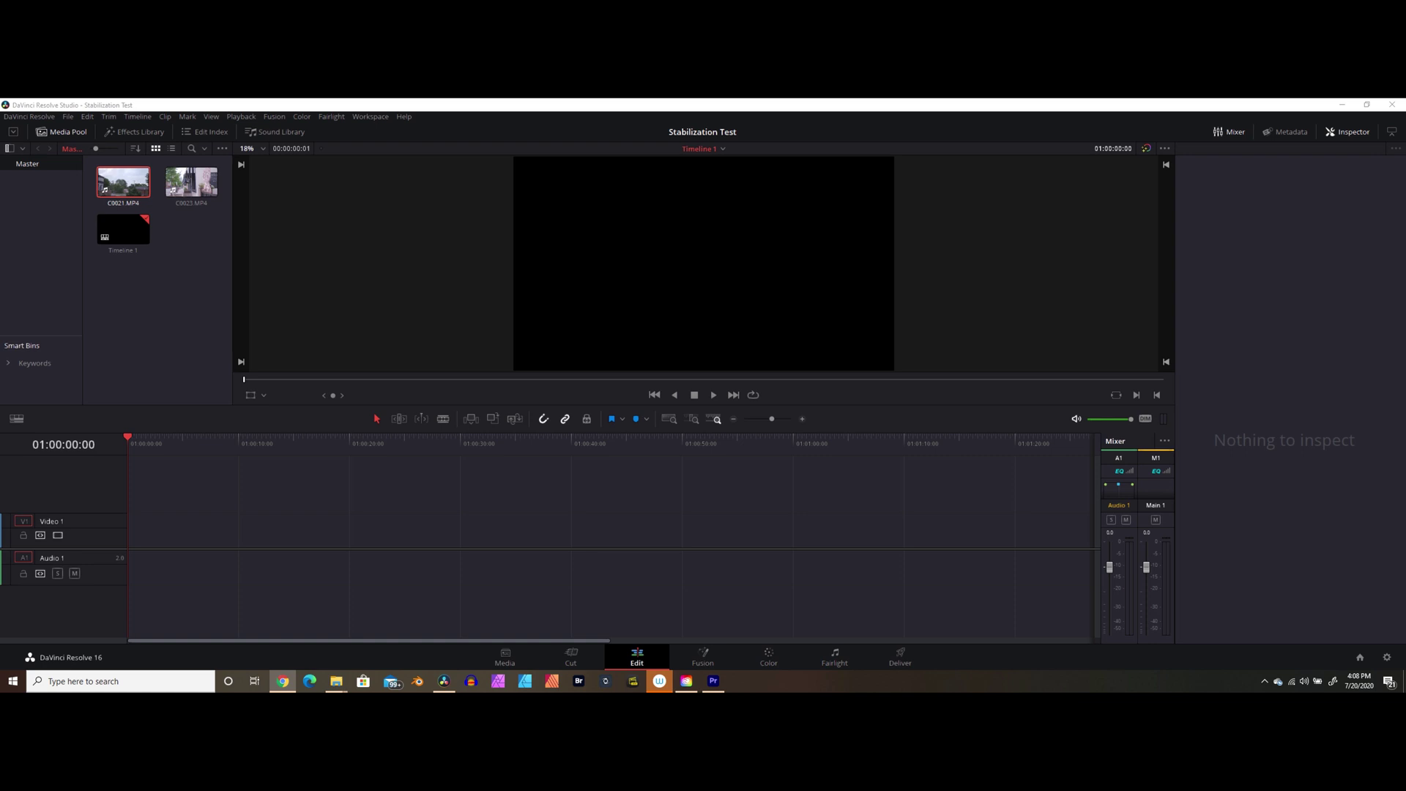
- Download DaVinci Resolve 16 from its product page, then look through the Media, Cut and Edit pages
left_click(282, 681)
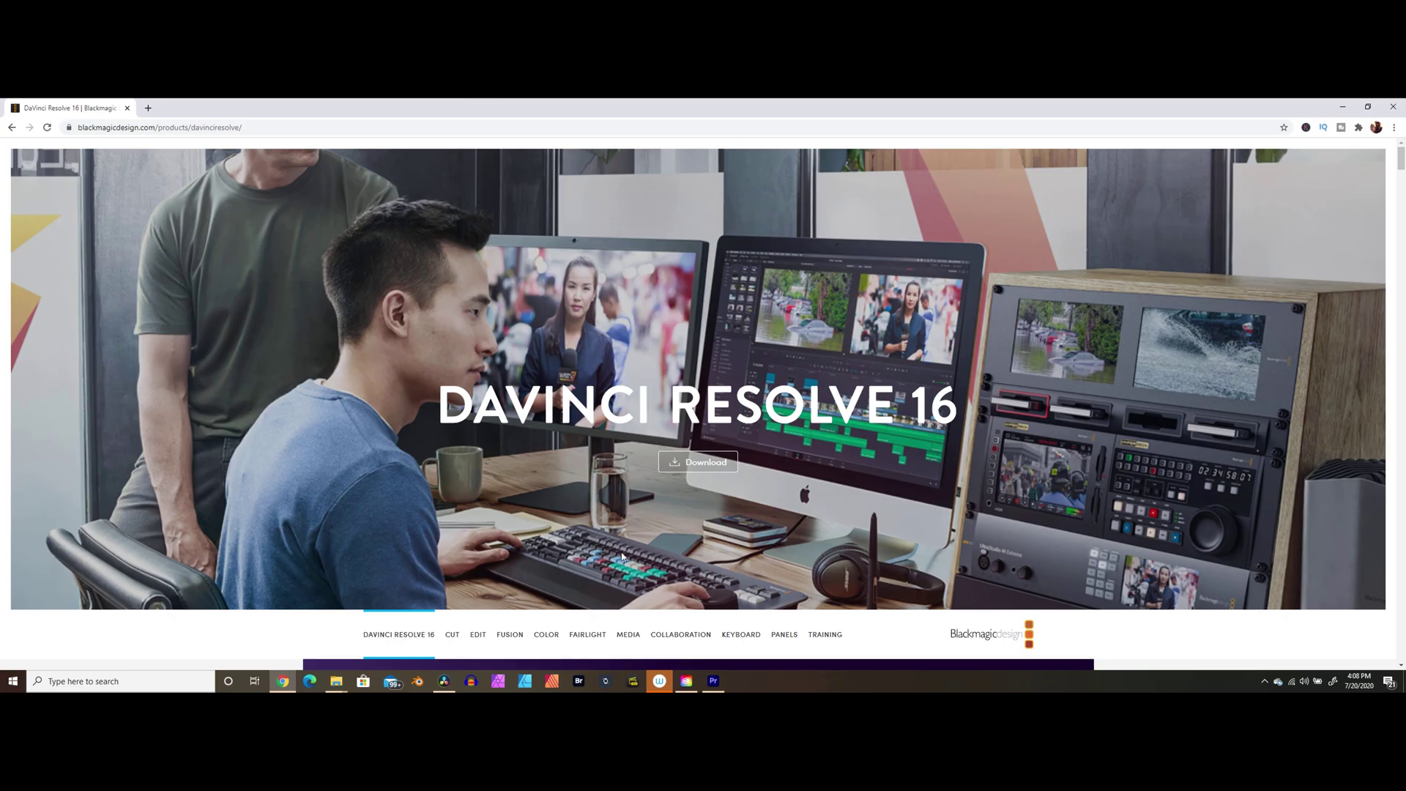
left_click(698, 462)
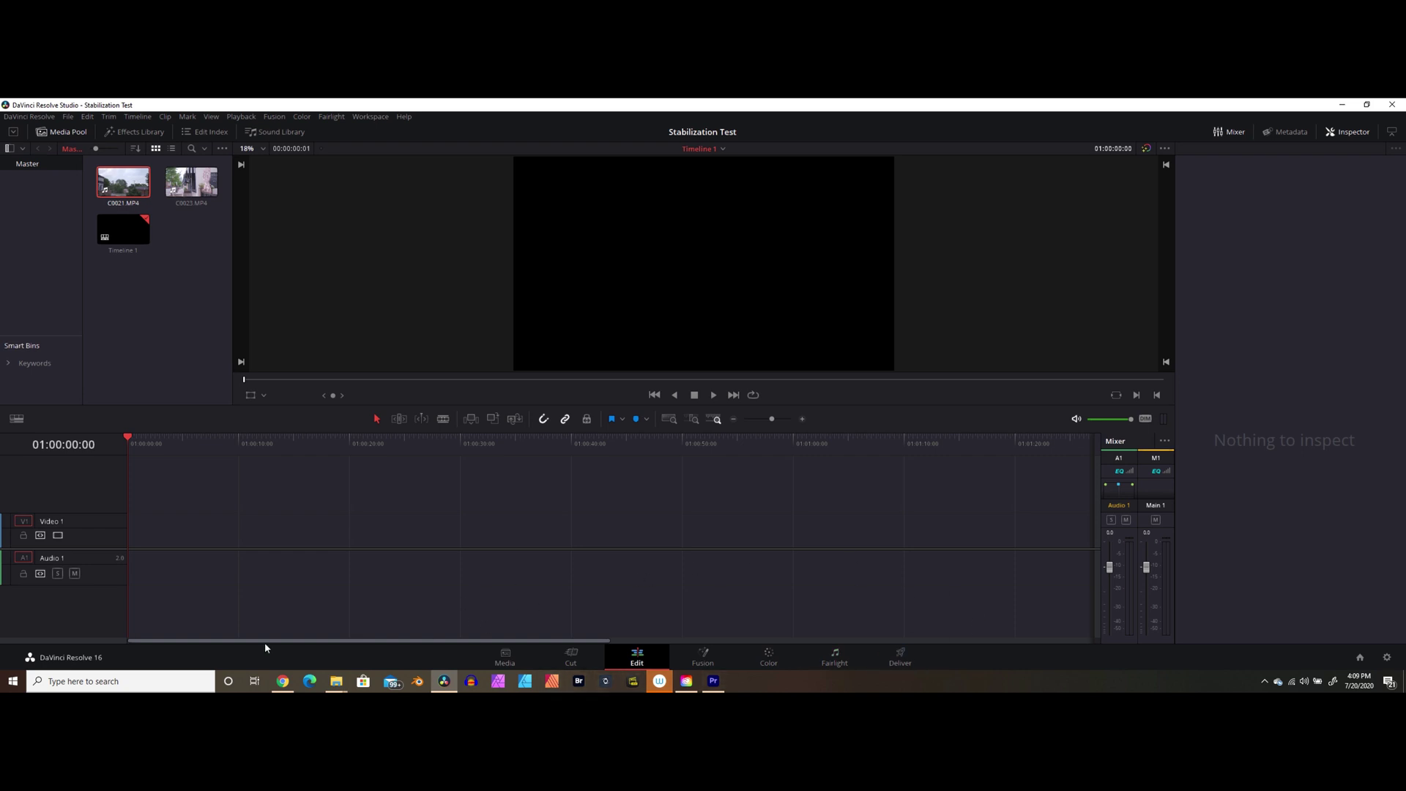
left_click(513, 657)
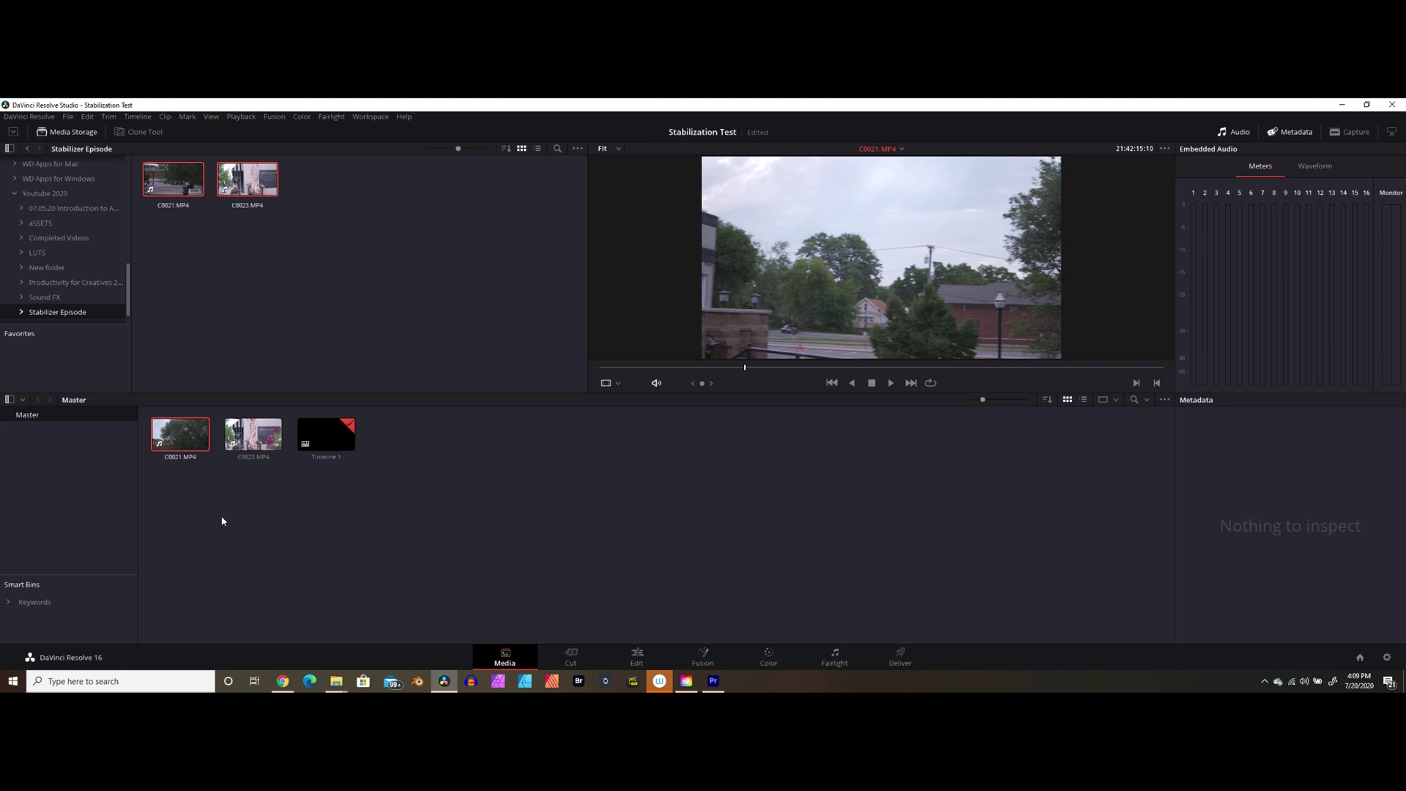
left_click(576, 657)
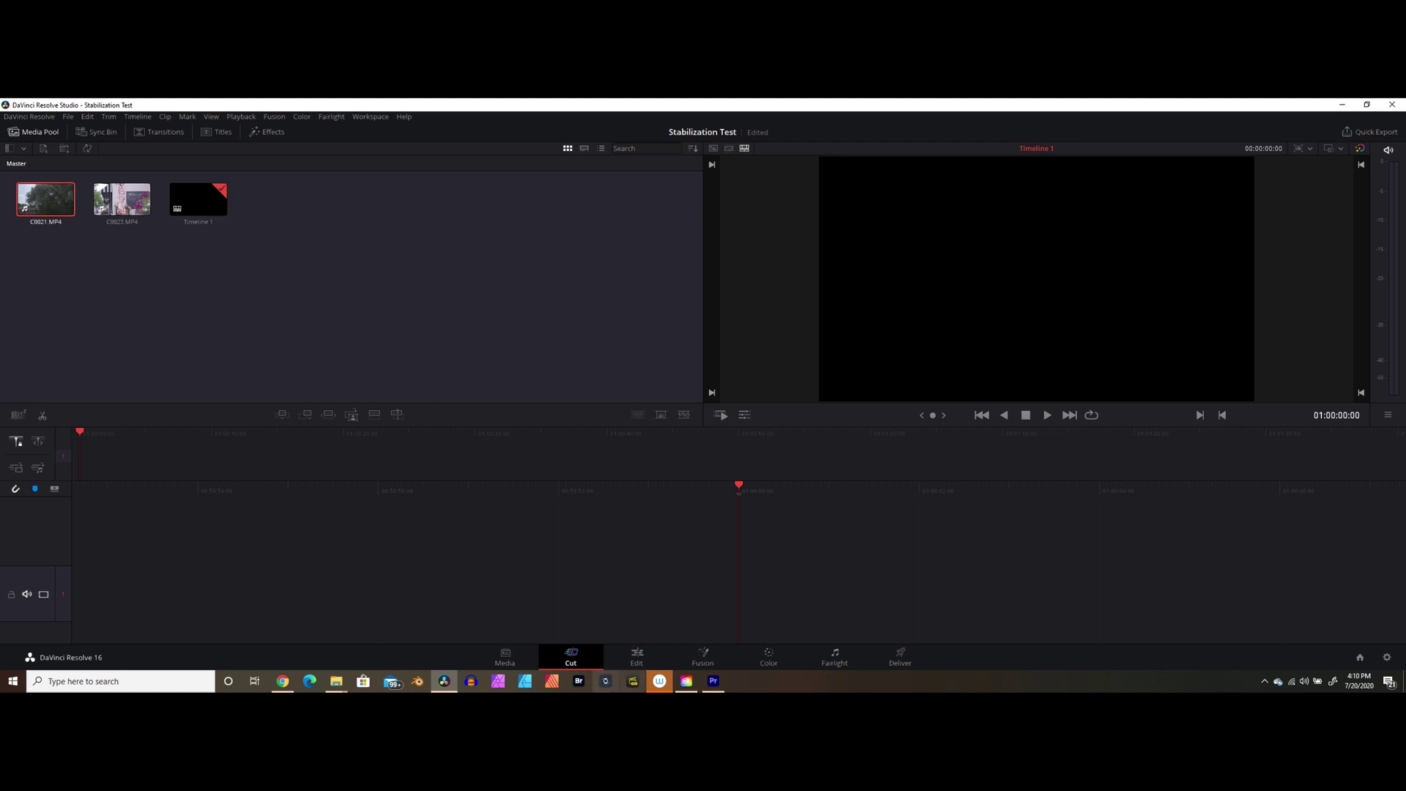
left_click(637, 655)
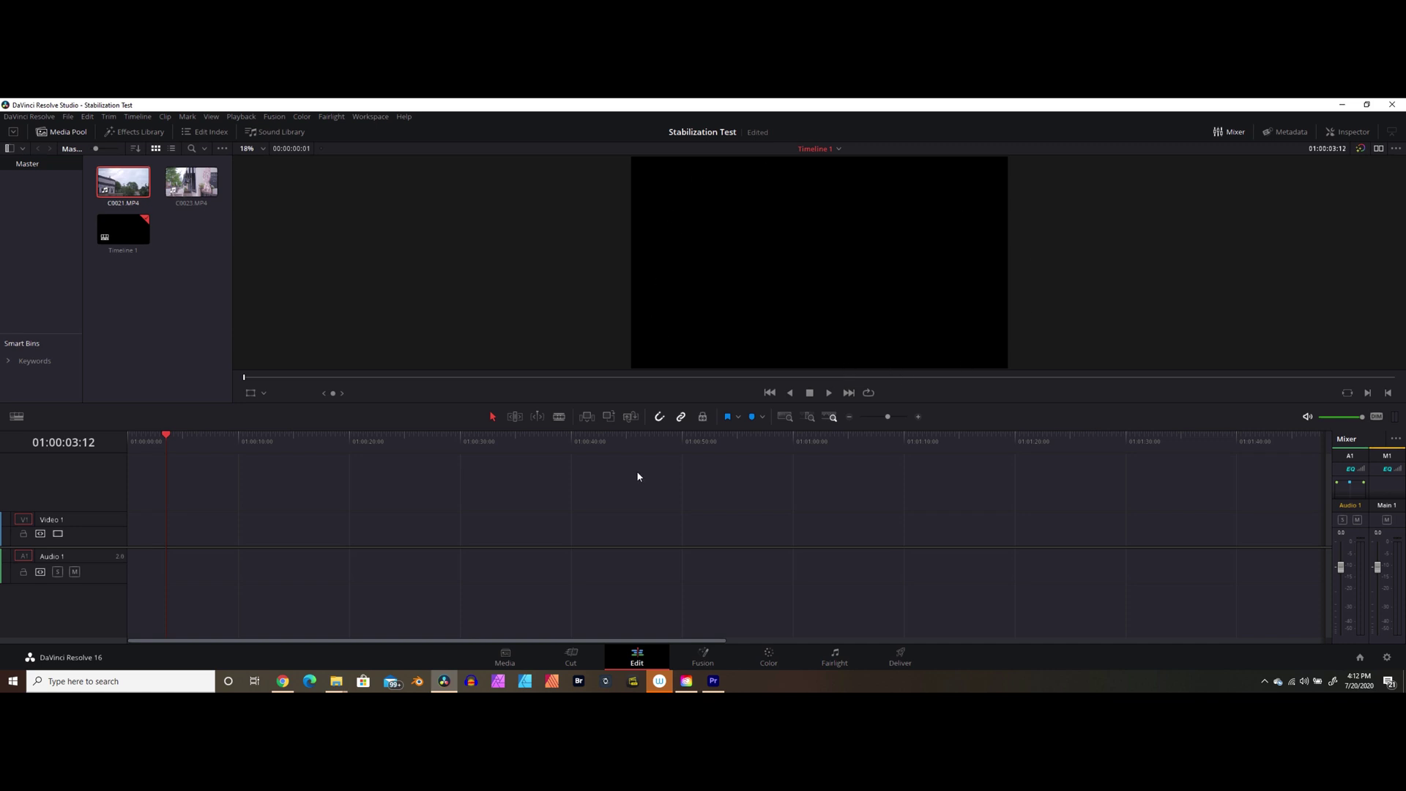
- Show the source clip beside the timeline viewer and switch to the Fusion page
left_click(1378, 150)
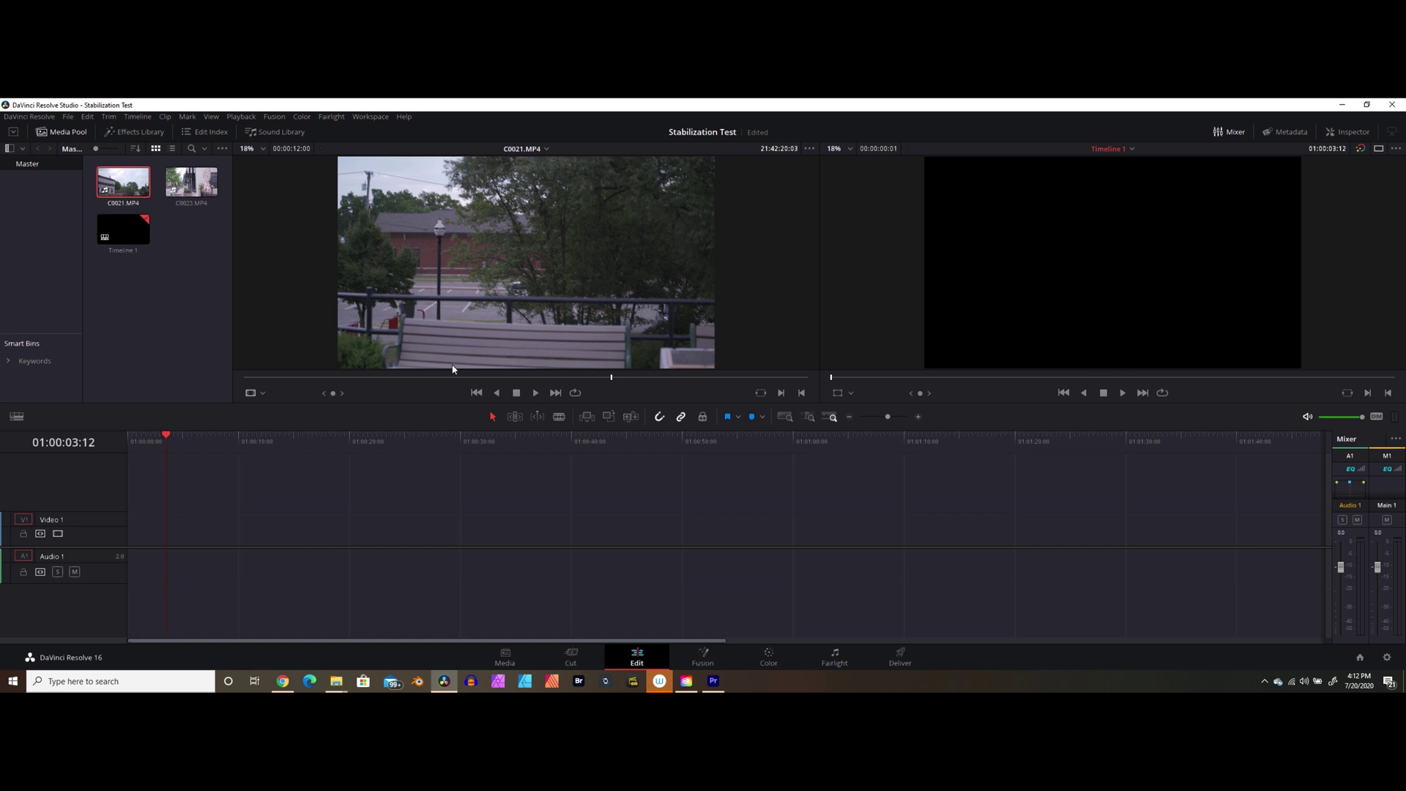
mouse_move(395, 262)
left_click(708, 663)
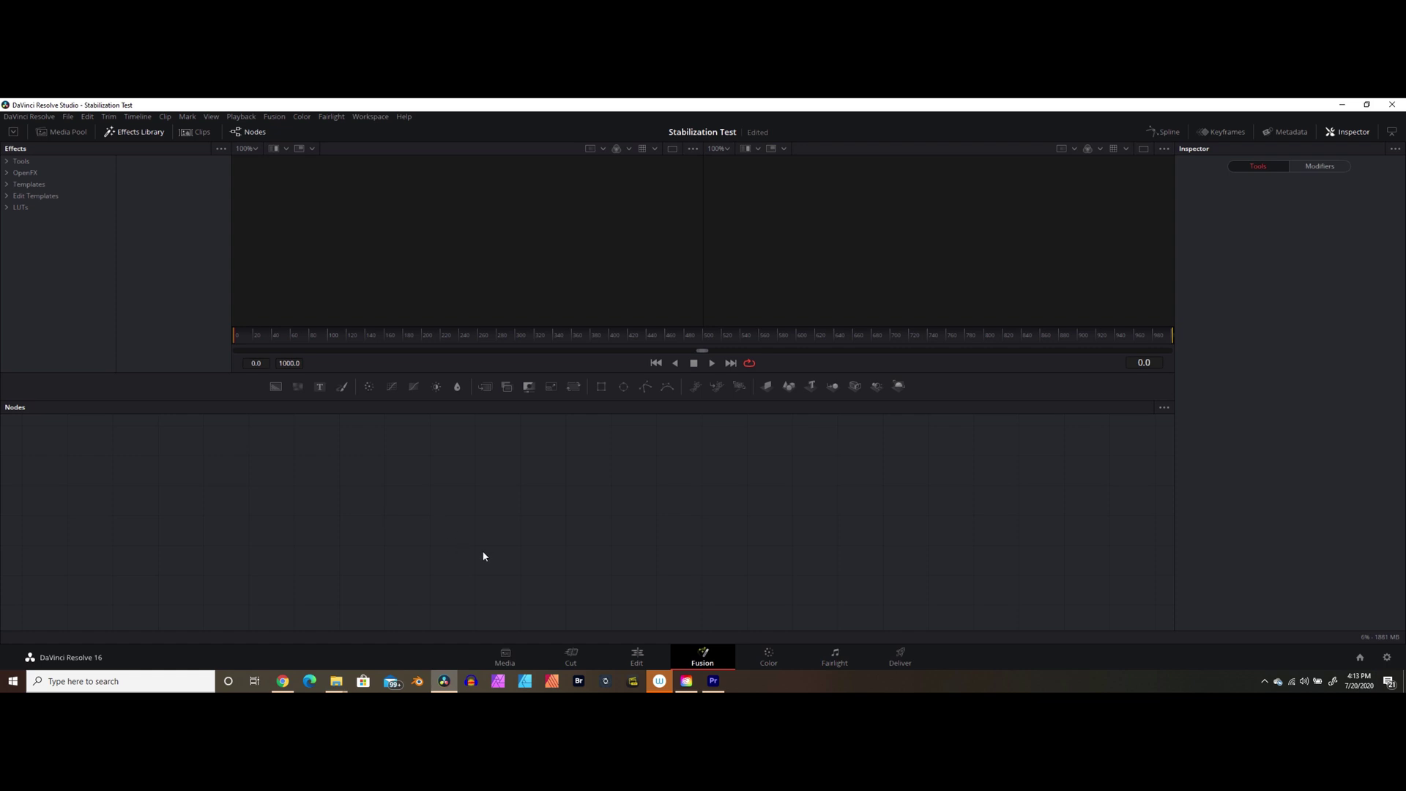
- Dismiss the Fusion tool list and visit the Color, Fairlight and Deliver pages
key("shift+space")
key("Escape")
left_click(775, 660)
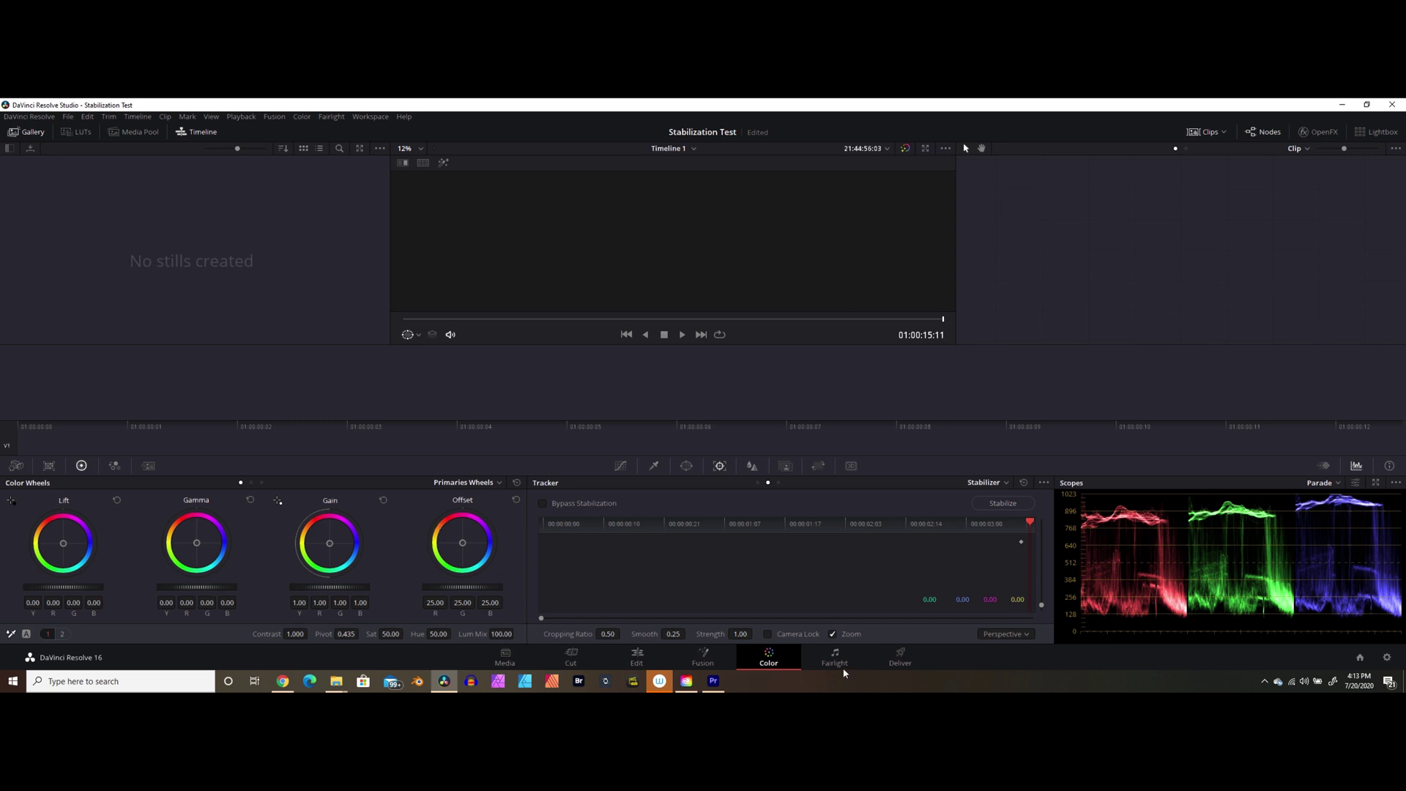
left_click(824, 660)
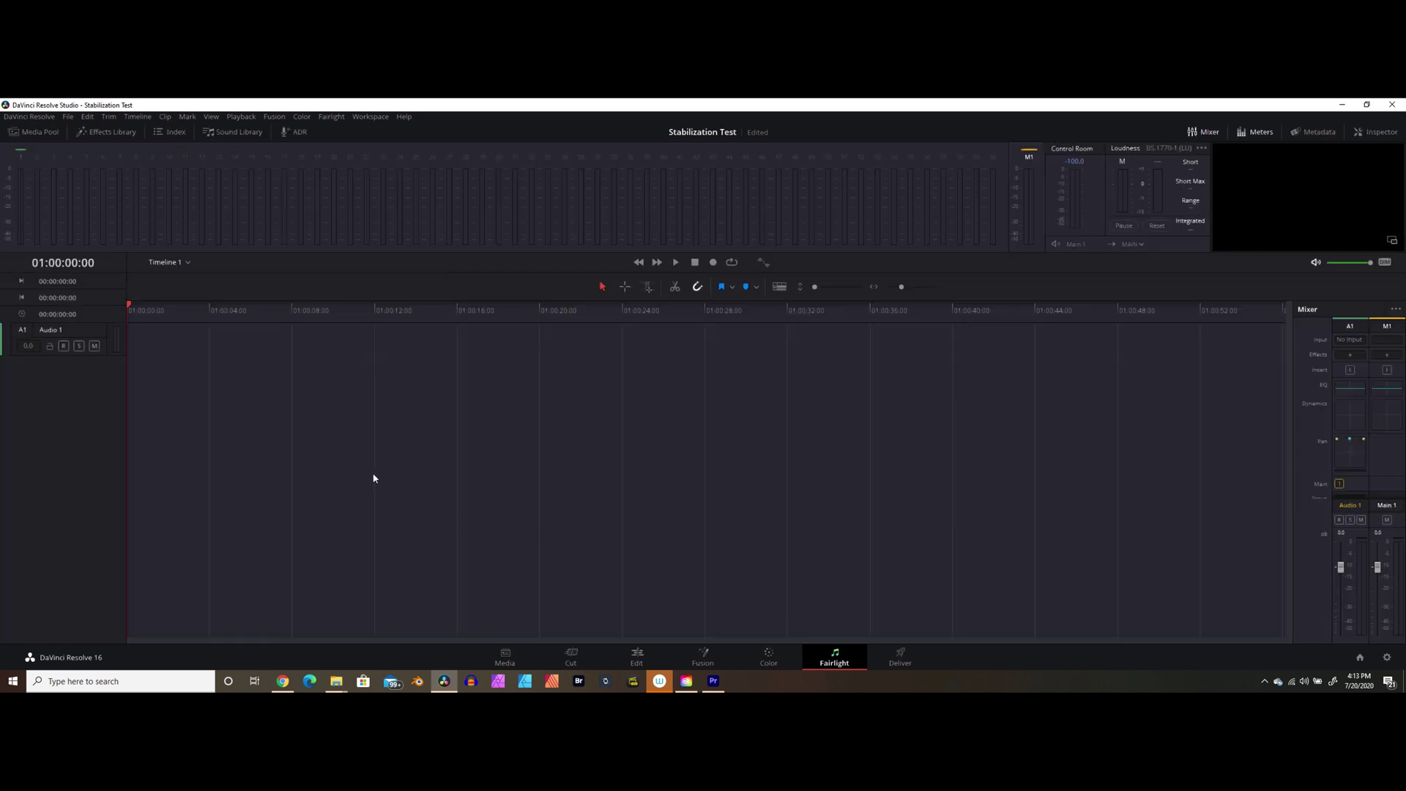
left_click(900, 657)
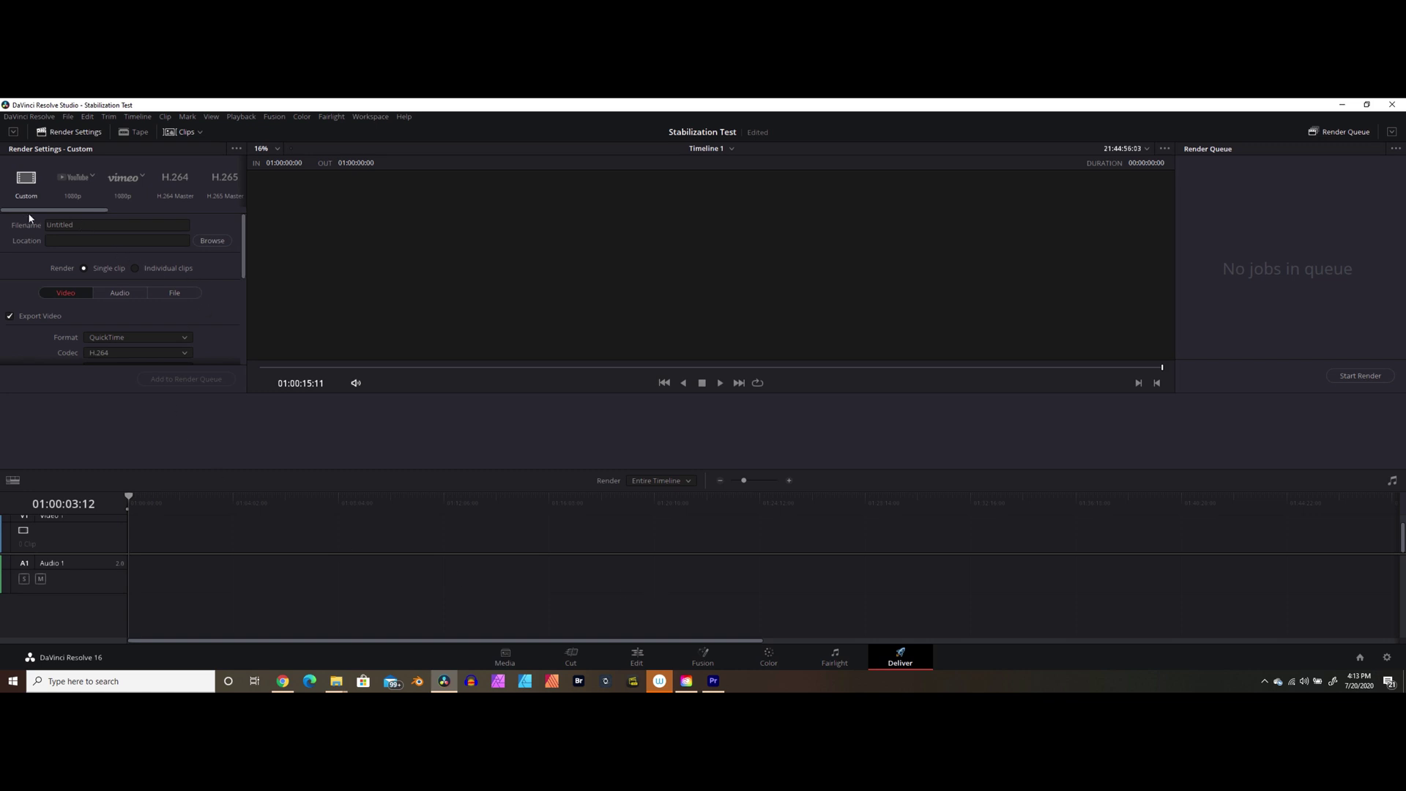
- Browse the render presets and the Video, Audio and File export settings
mouse_move(29, 210)
left_mouse_down()
mouse_move(217, 210)
mouse_move(22, 211)
left_mouse_up()
left_click_drag(79, 209, 2, 232)
left_click(126, 296)
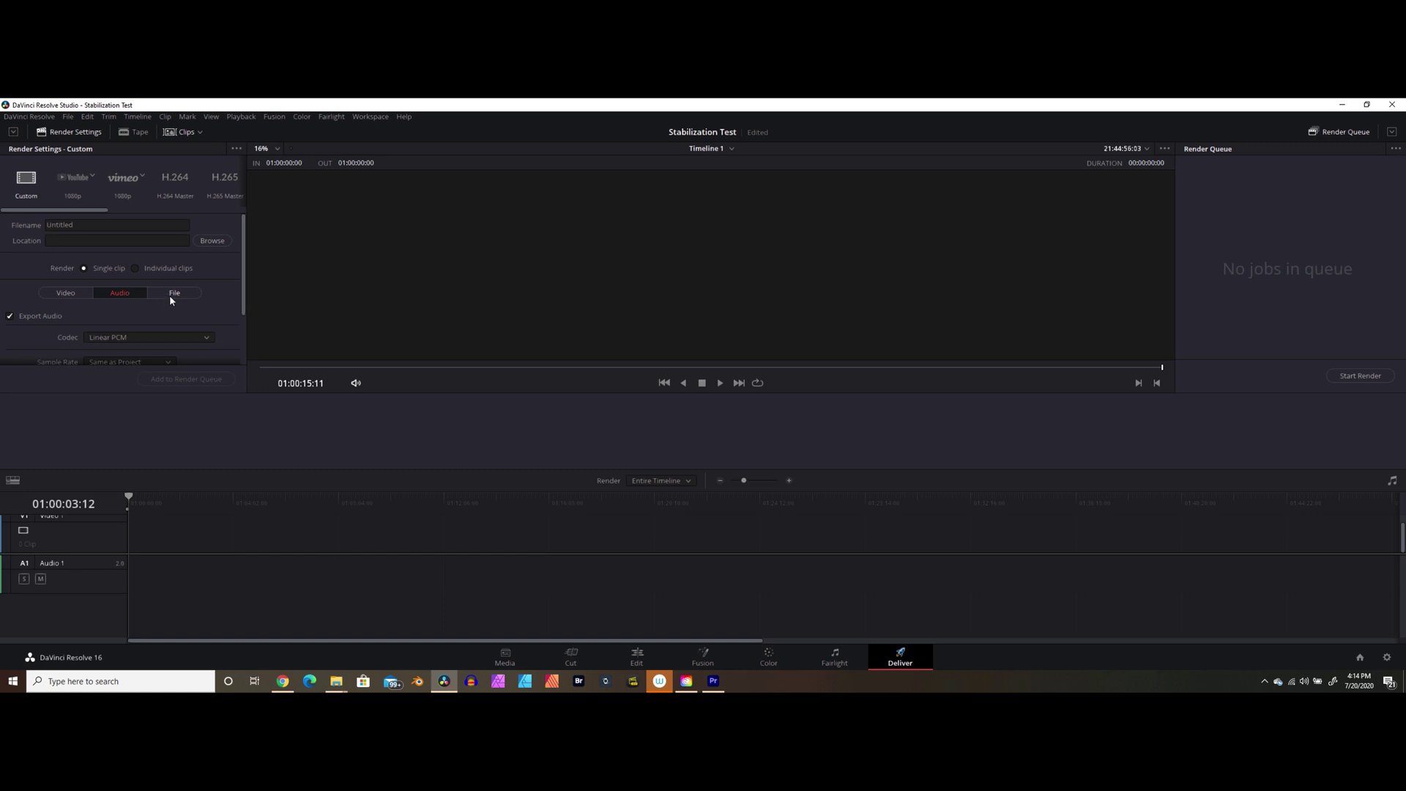
left_click(170, 296)
left_click(54, 293)
scroll(197, 269, "down", 5)
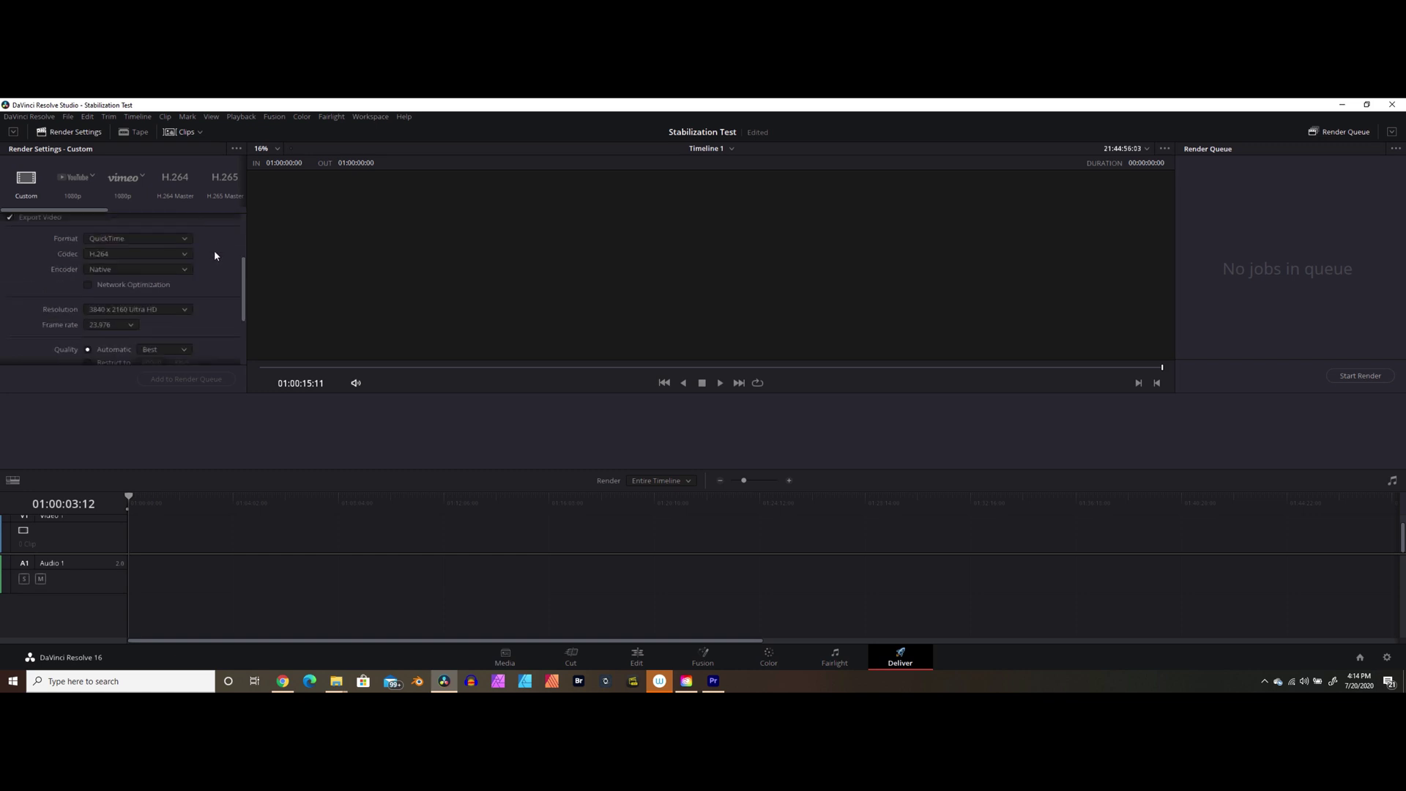
scroll(98, 324, "up", 5)
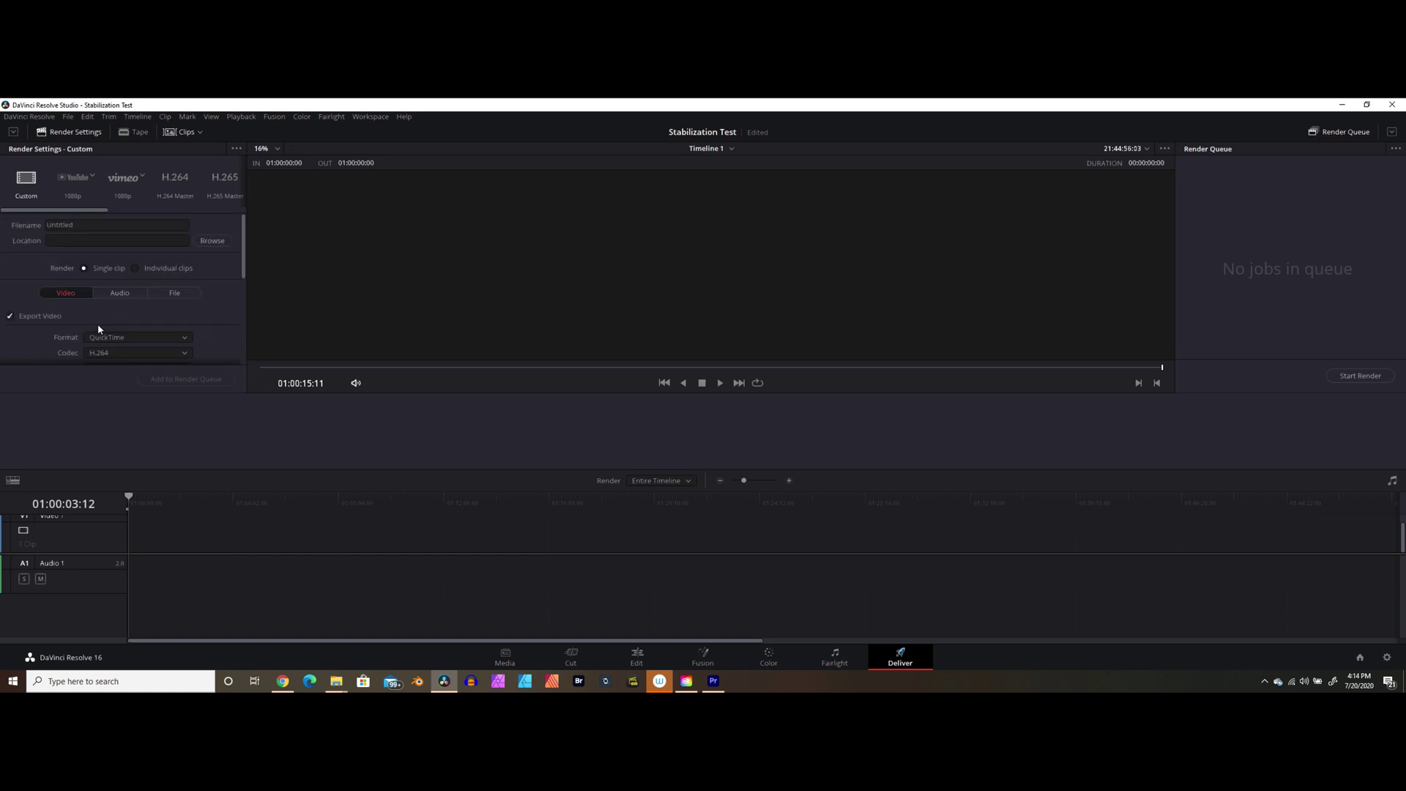
- Check the available video export formats, keeping QuickTime
left_click(165, 339)
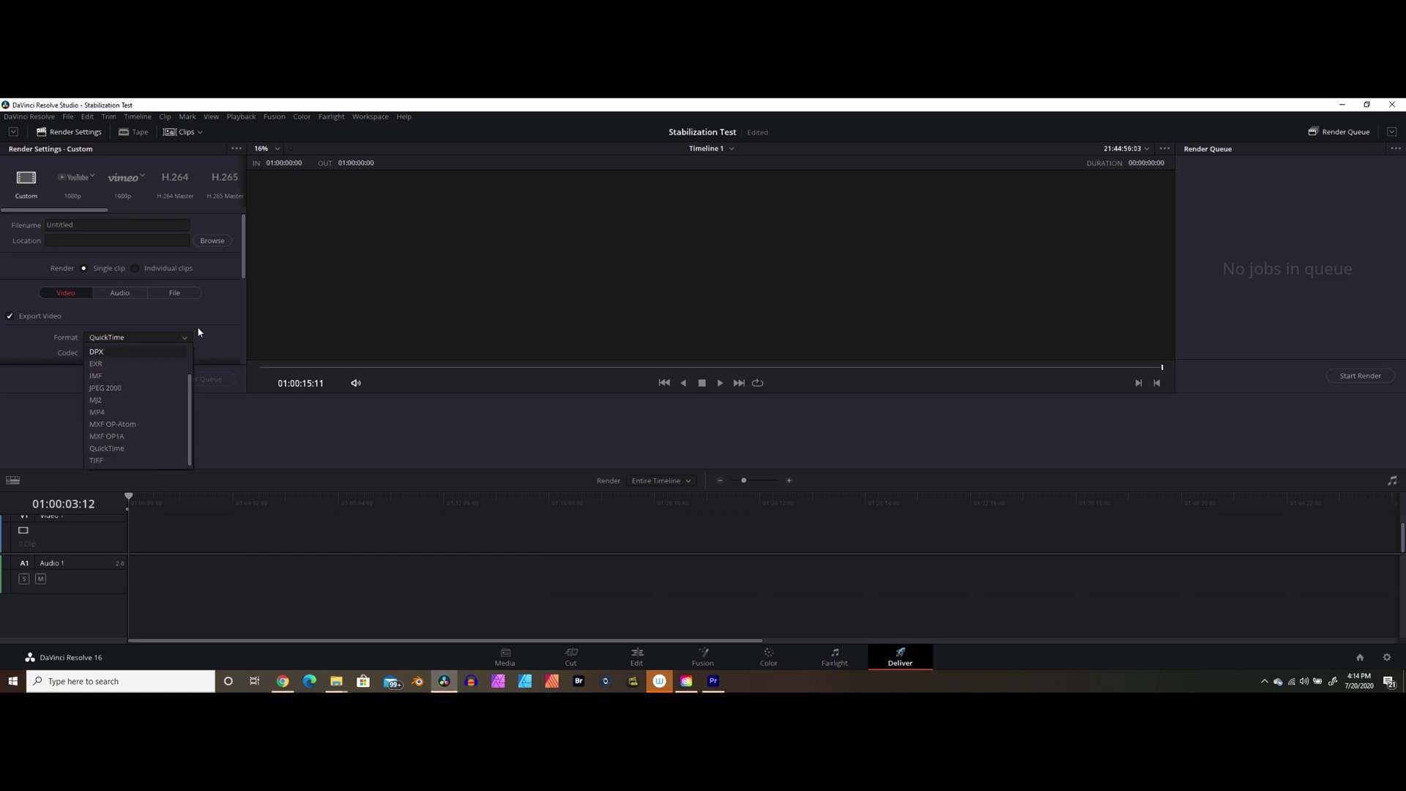
left_click(178, 337)
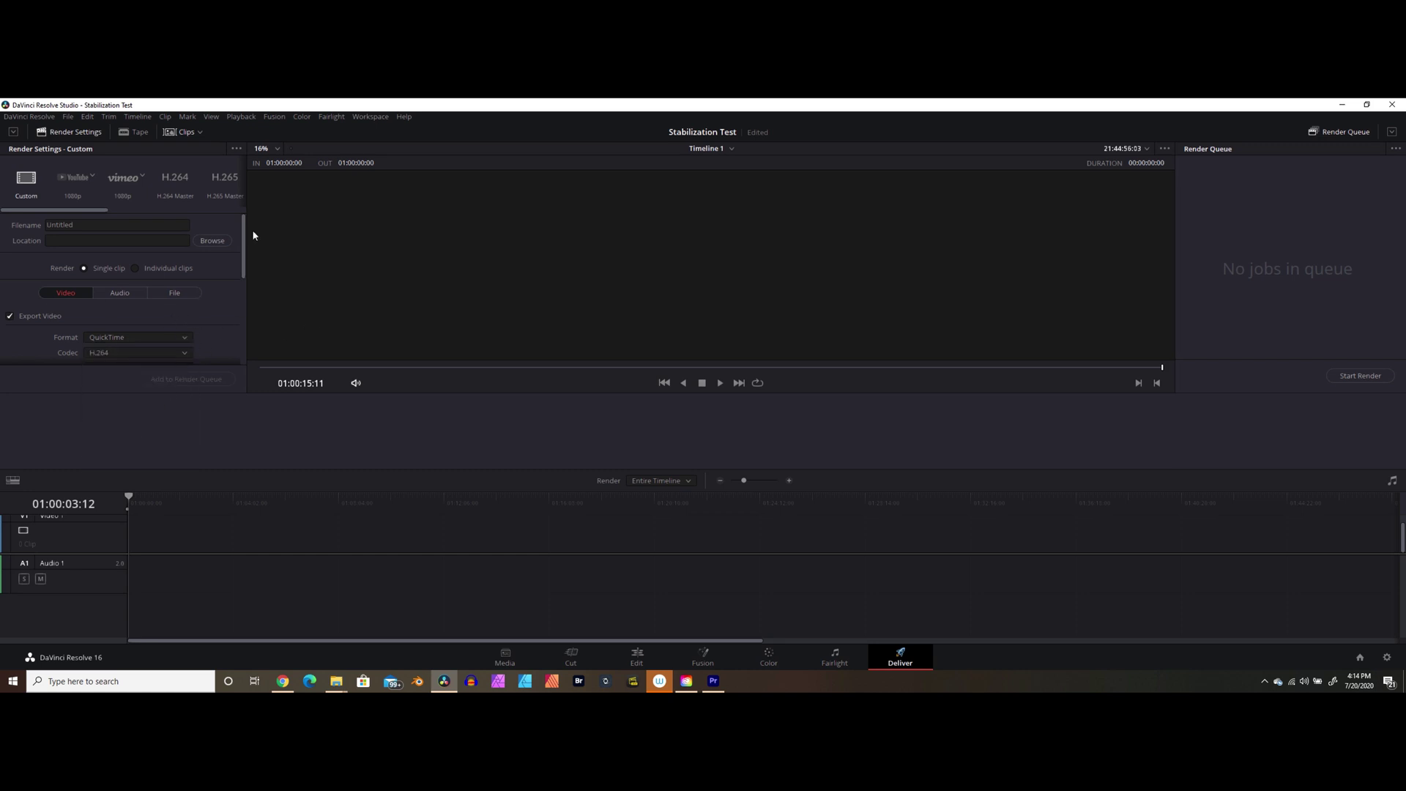
scroll(230, 355, "down", 5)
scroll(235, 340, "up", 5)
- Back on the Edit page, preview C0021.MP4 in the source viewer and mark In and Out points
left_click(637, 657)
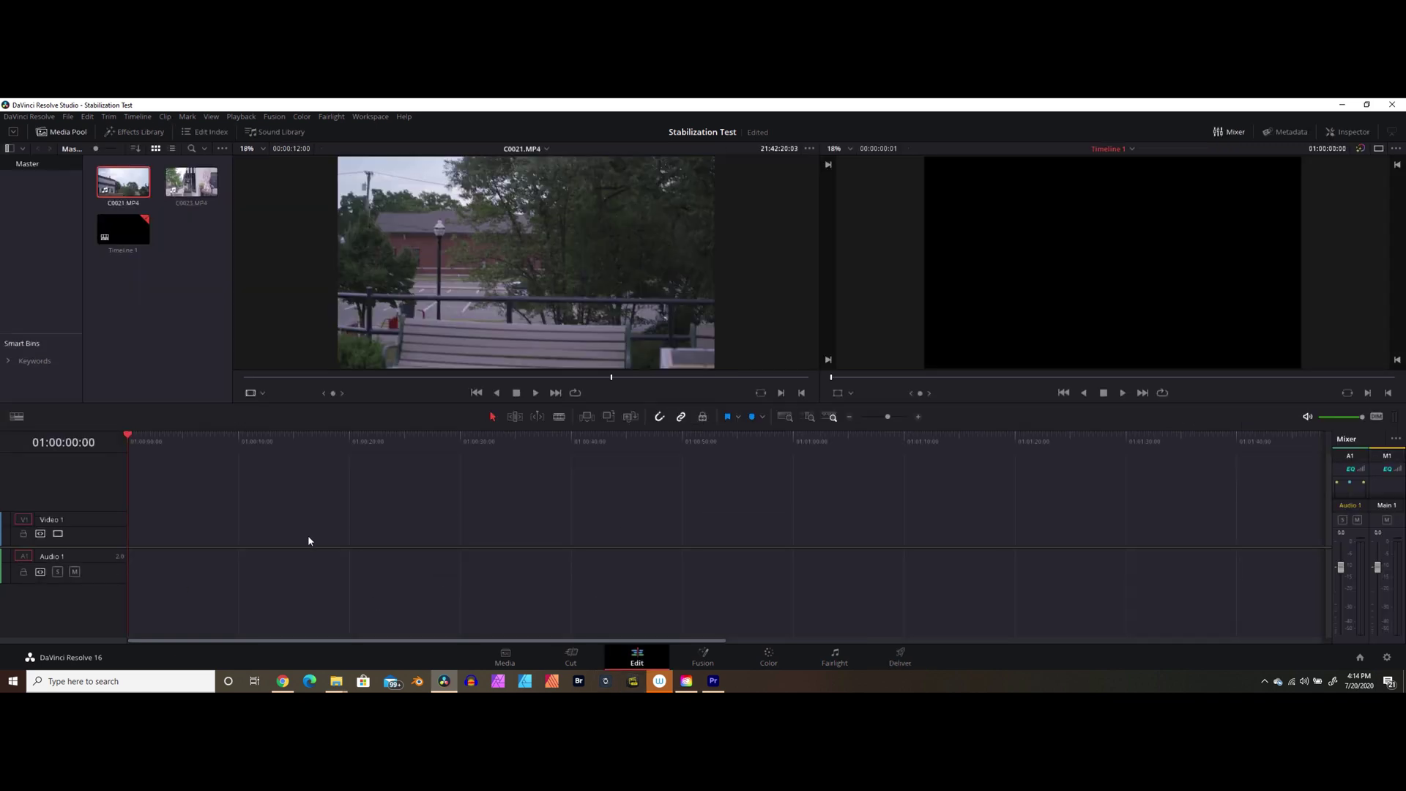
left_click(318, 324)
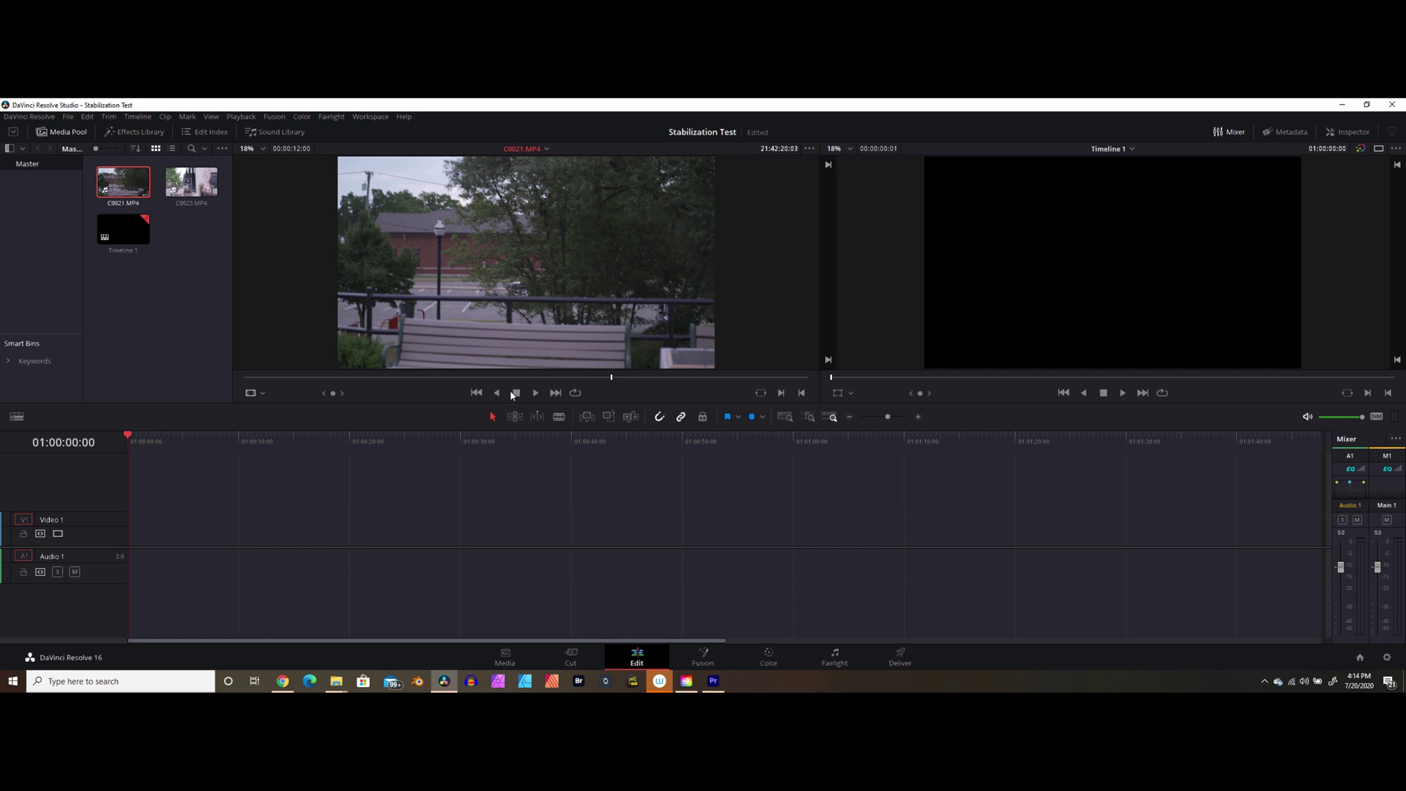
left_click(474, 393)
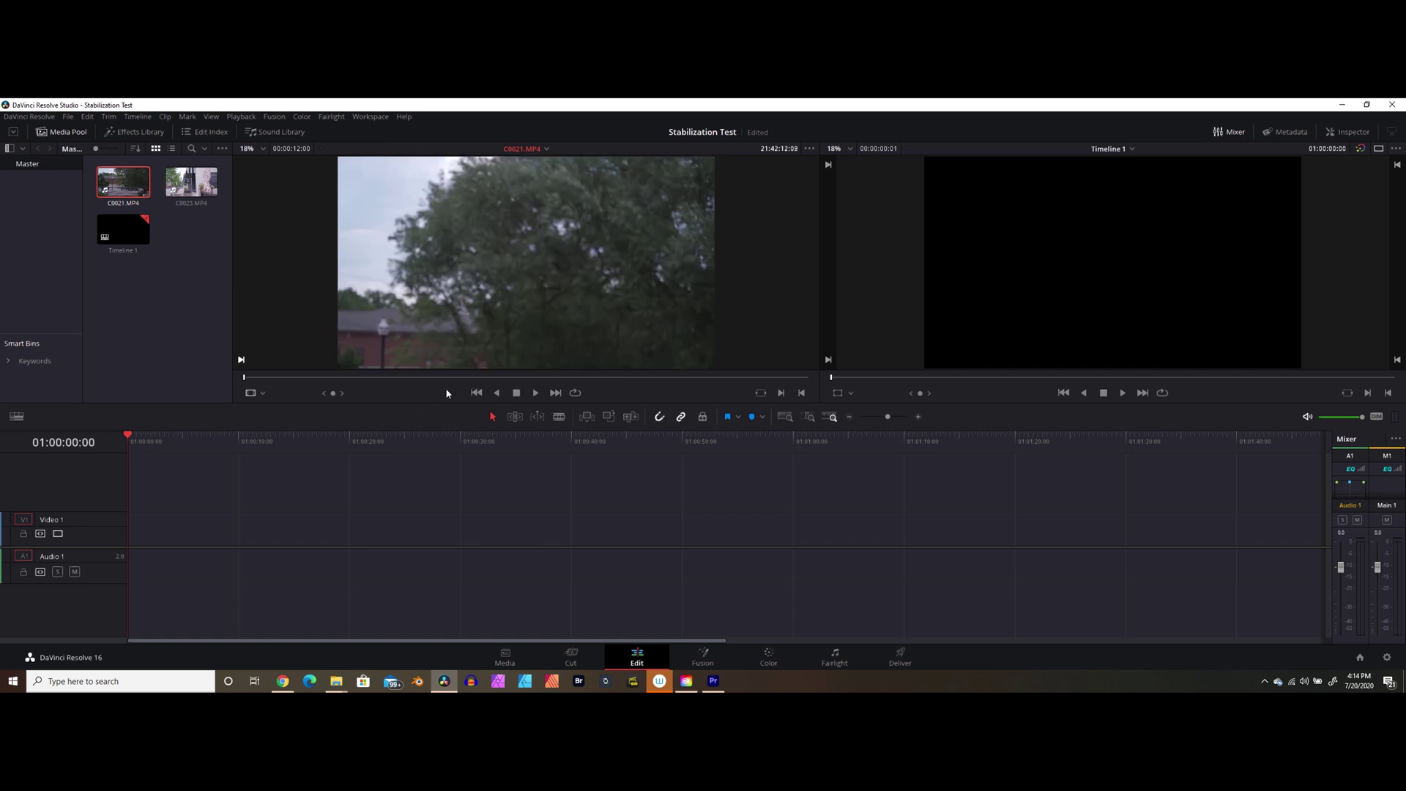
left_click(536, 393)
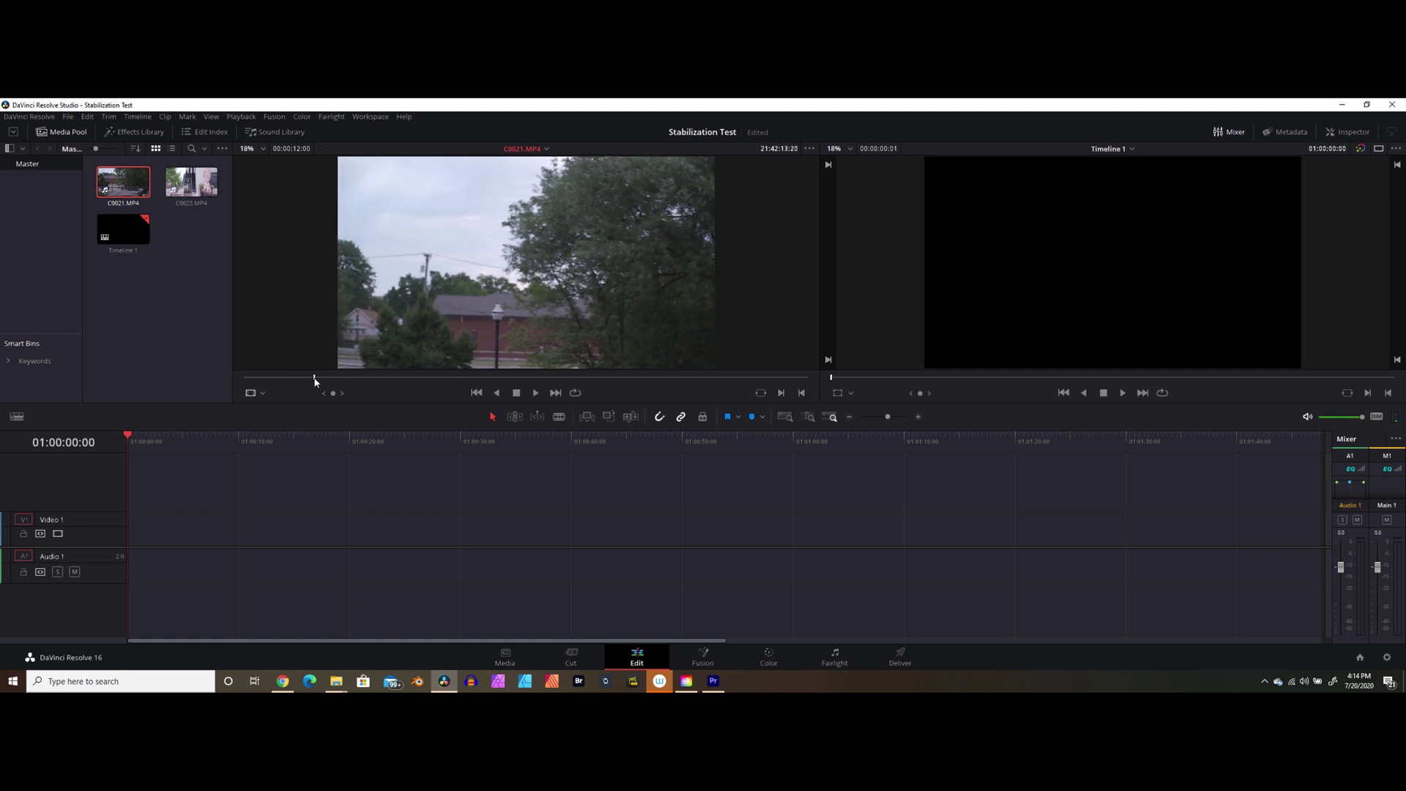
mouse_move(315, 381)
left_mouse_down()
mouse_move(244, 380)
mouse_move(317, 385)
left_mouse_up()
key("i")
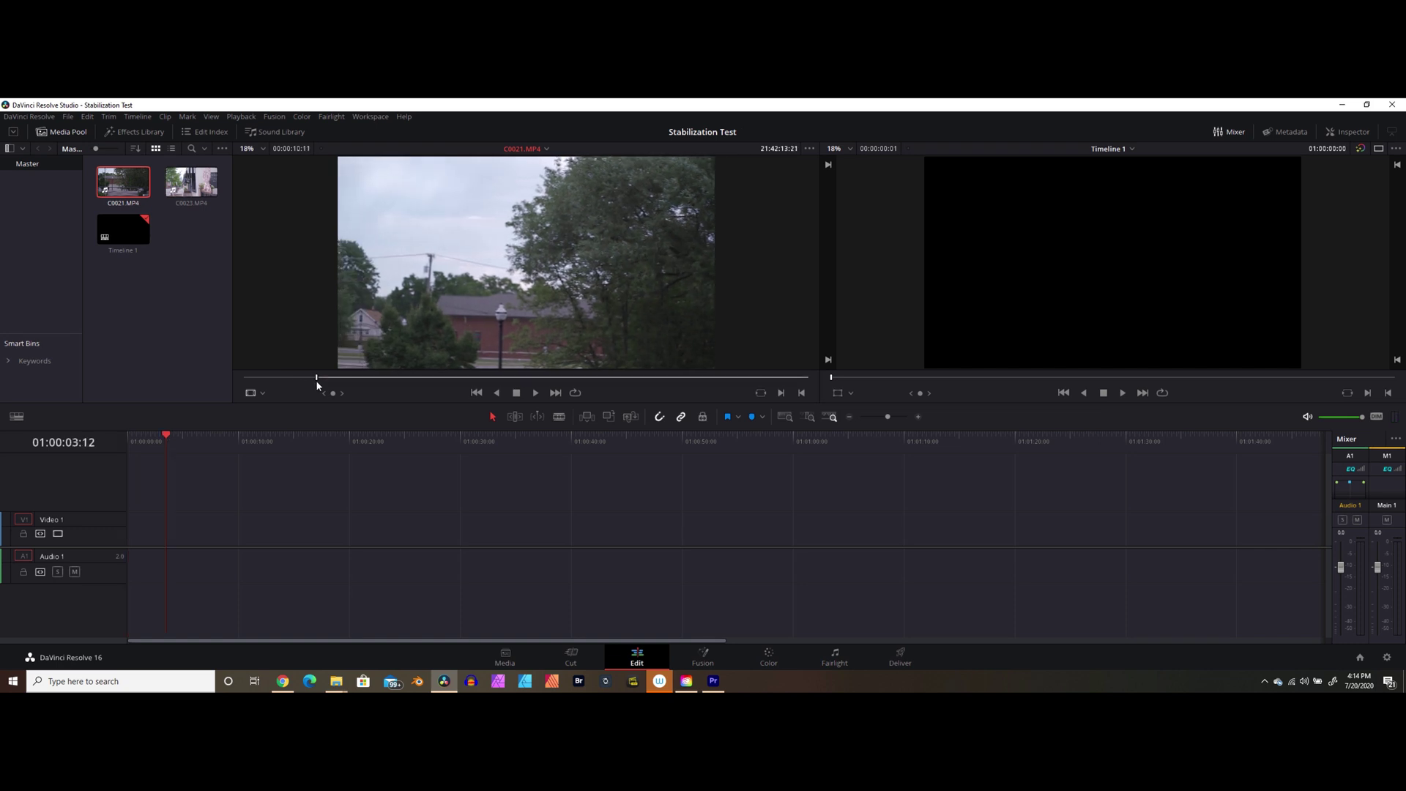
key("space")
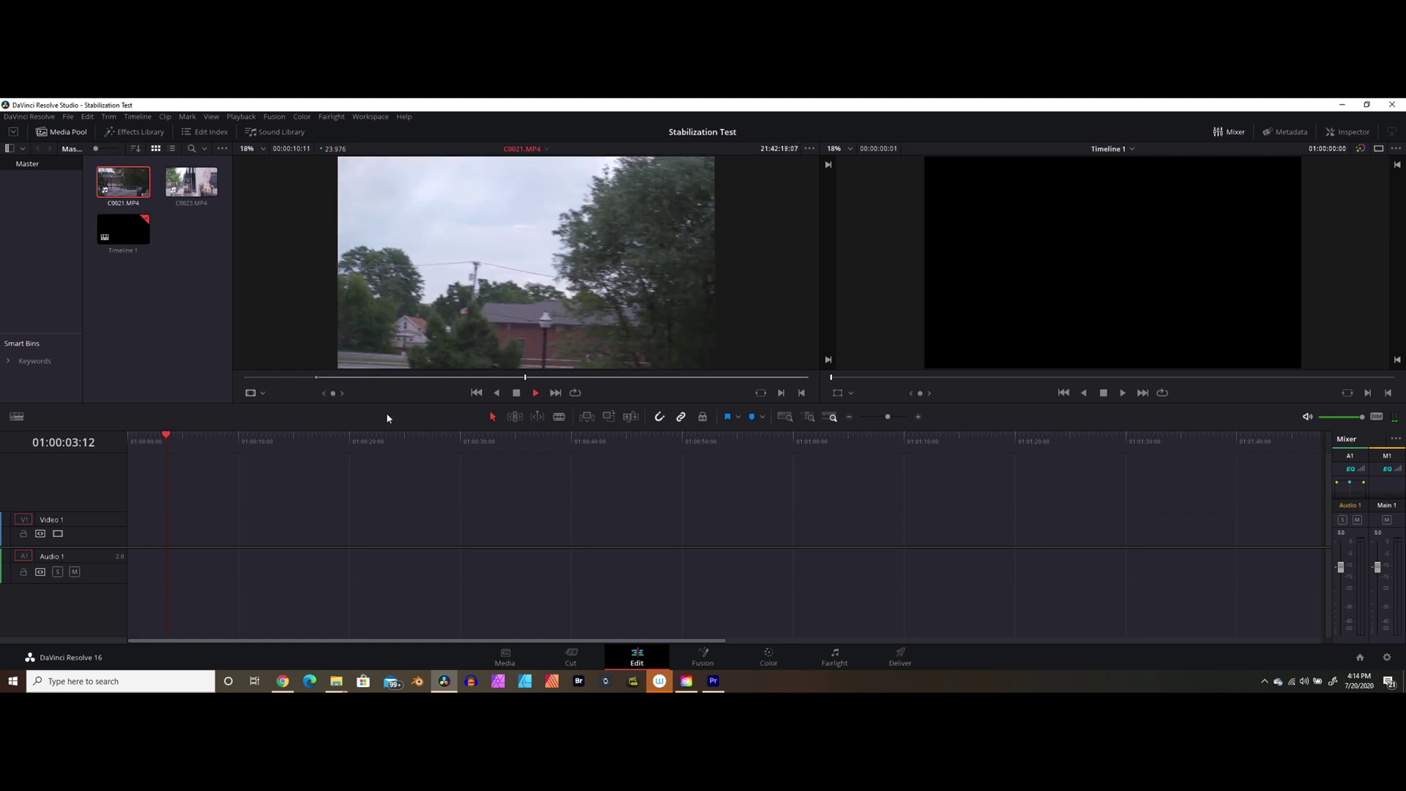
key("space")
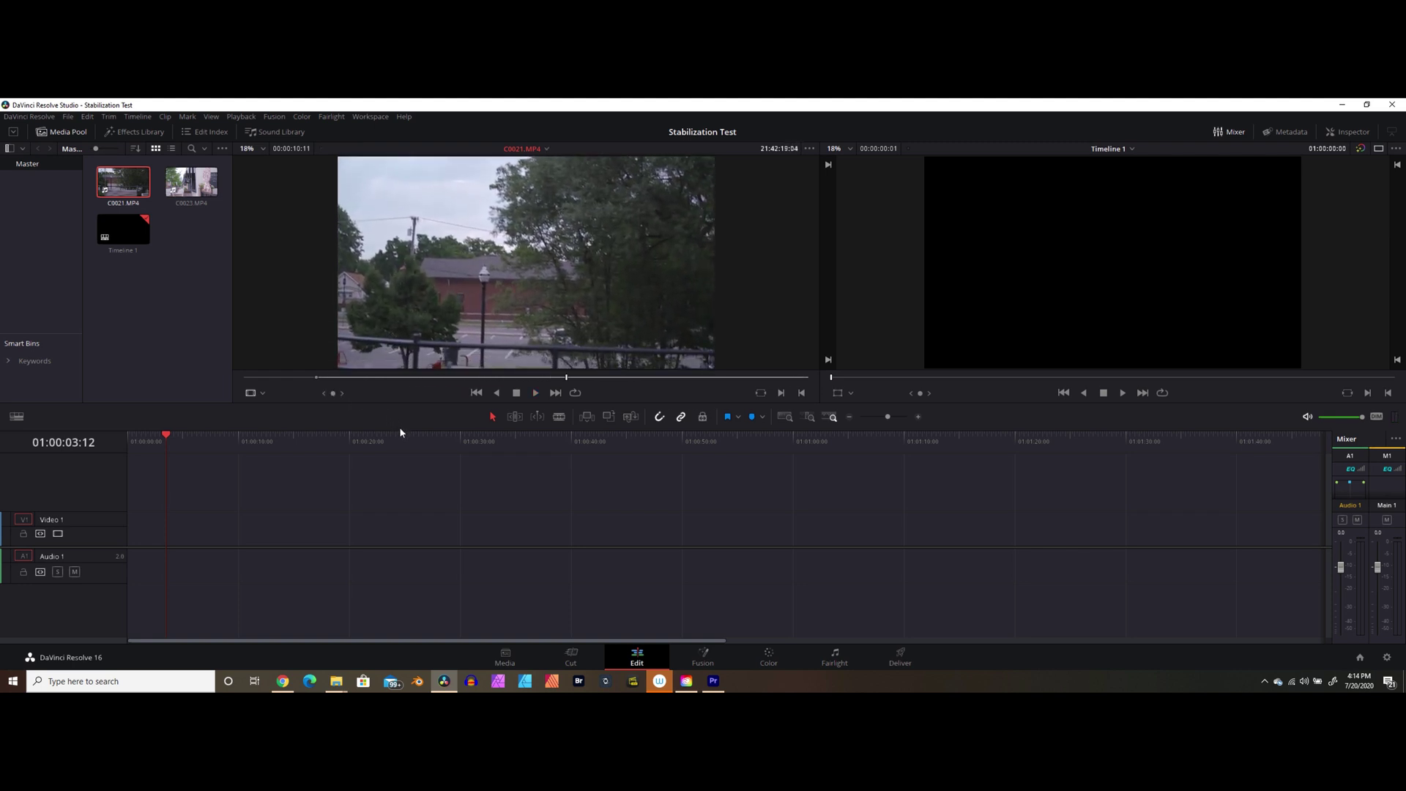
key("o")
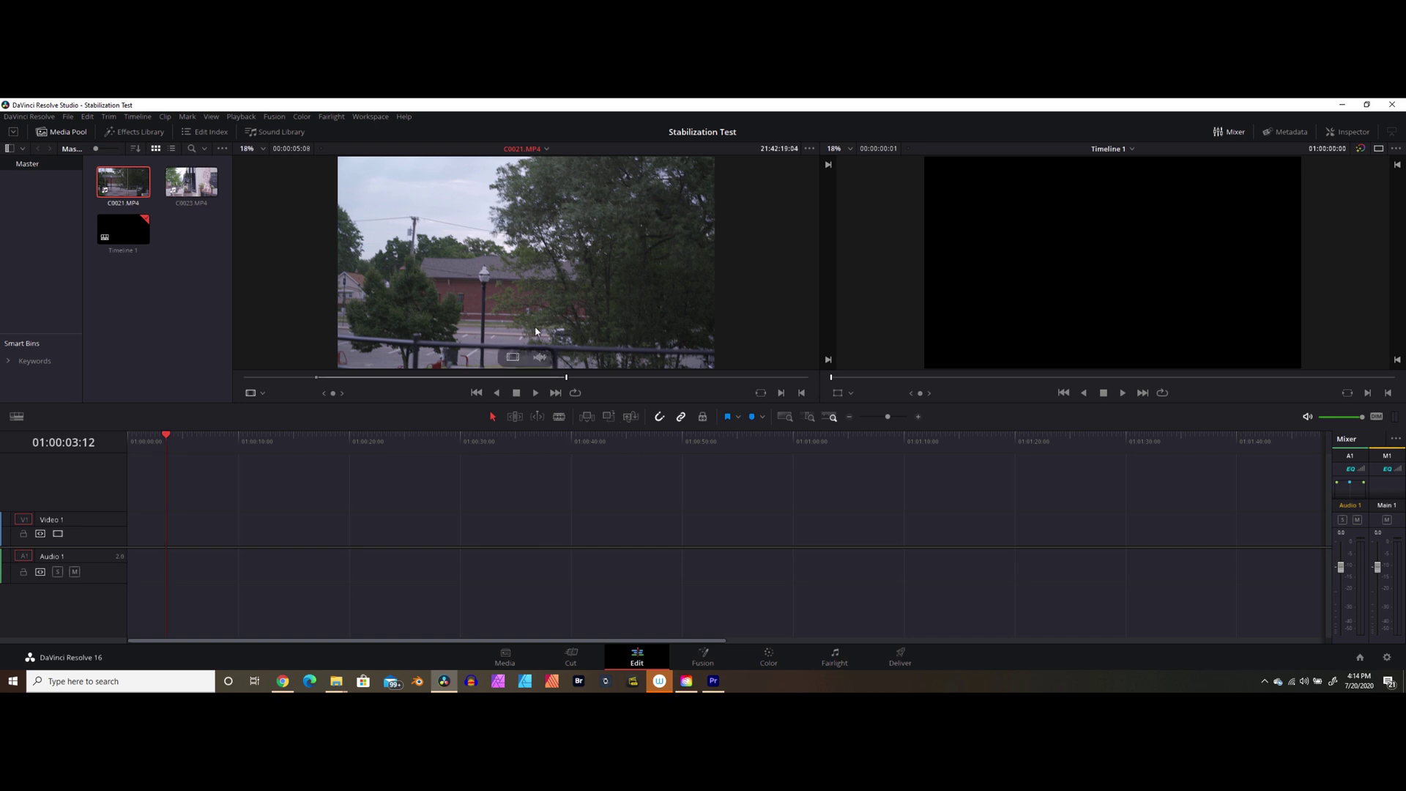
- Drag the marked C0021.MP4 range onto Video 1 and return the playhead to the timeline start
mouse_move(510, 338)
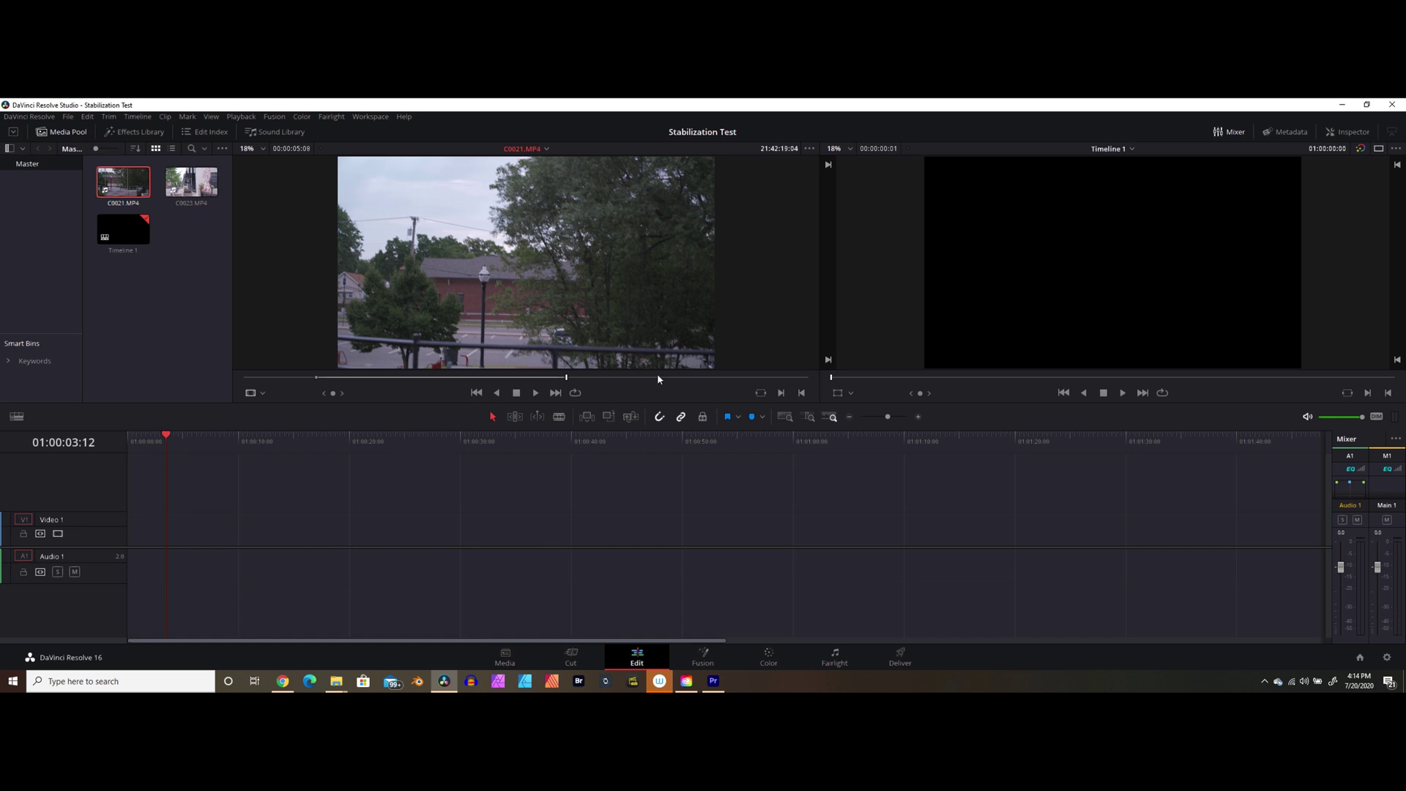
mouse_move(617, 350)
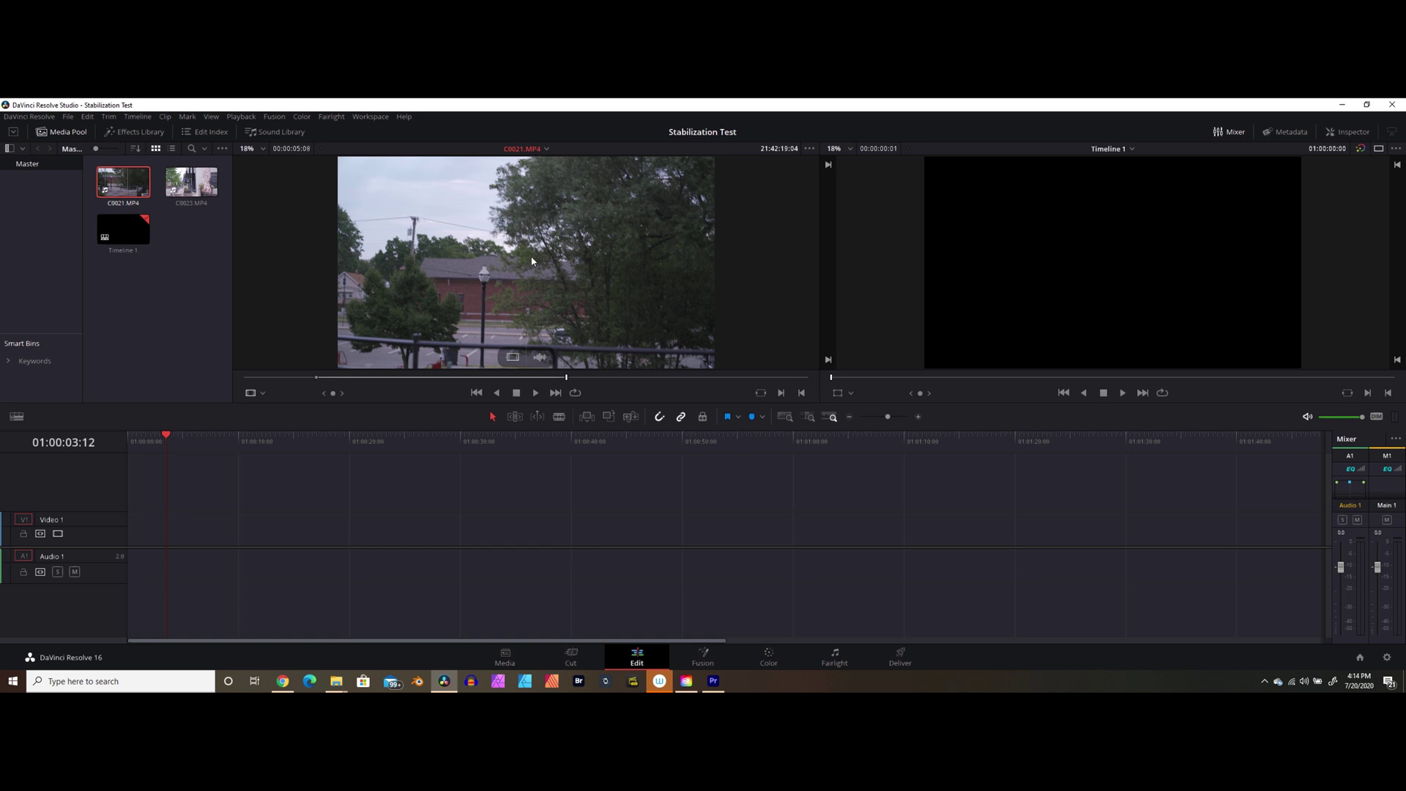
mouse_move(534, 250)
left_mouse_down()
mouse_move(545, 266)
mouse_move(433, 332)
mouse_move(340, 476)
mouse_move(471, 313)
mouse_move(537, 260)
left_mouse_up()
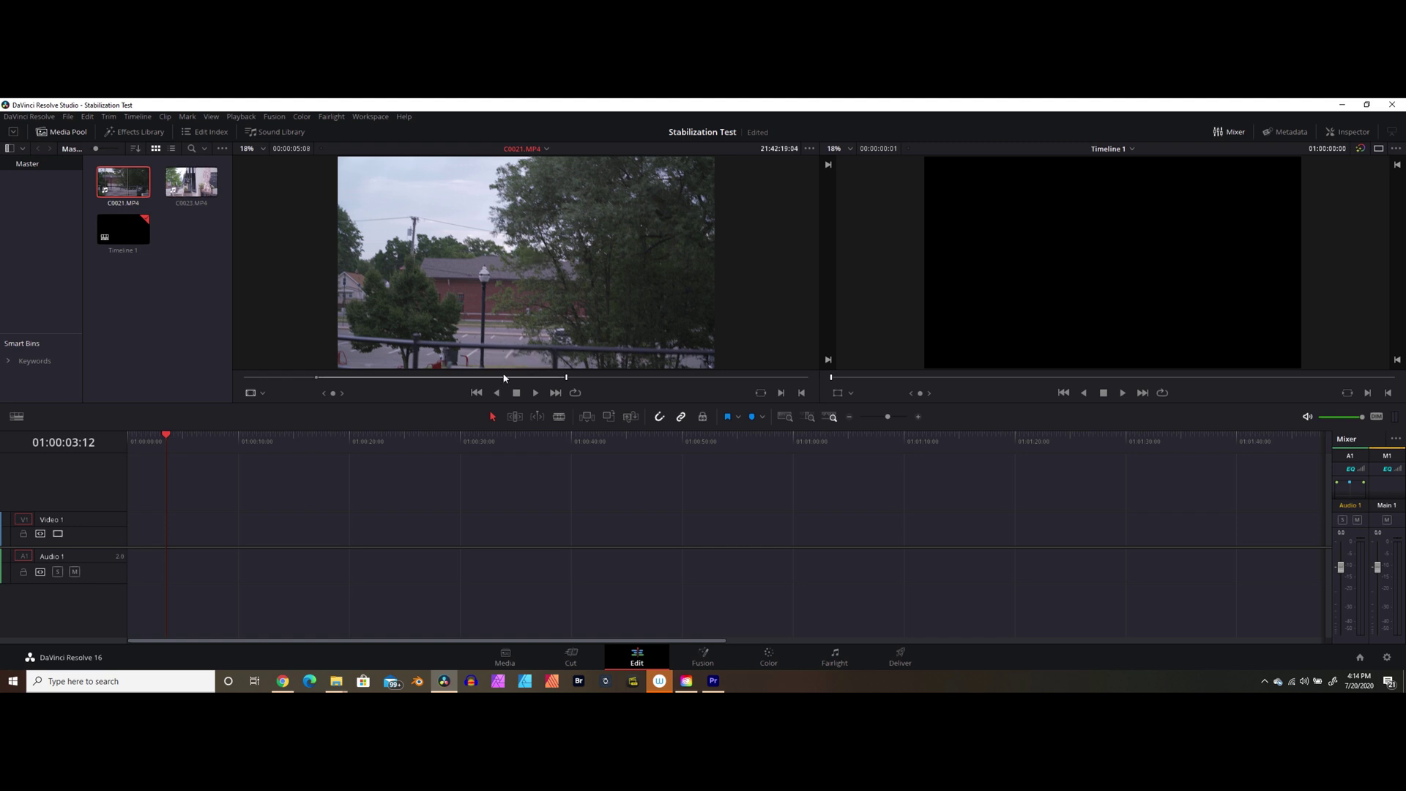
left_click_drag(542, 363, 123, 536)
left_click_drag(162, 447, 128, 443)
- Play the timeline, return to the start, select C0021.MP4 on Video 1 and open the Inspector
key("space")
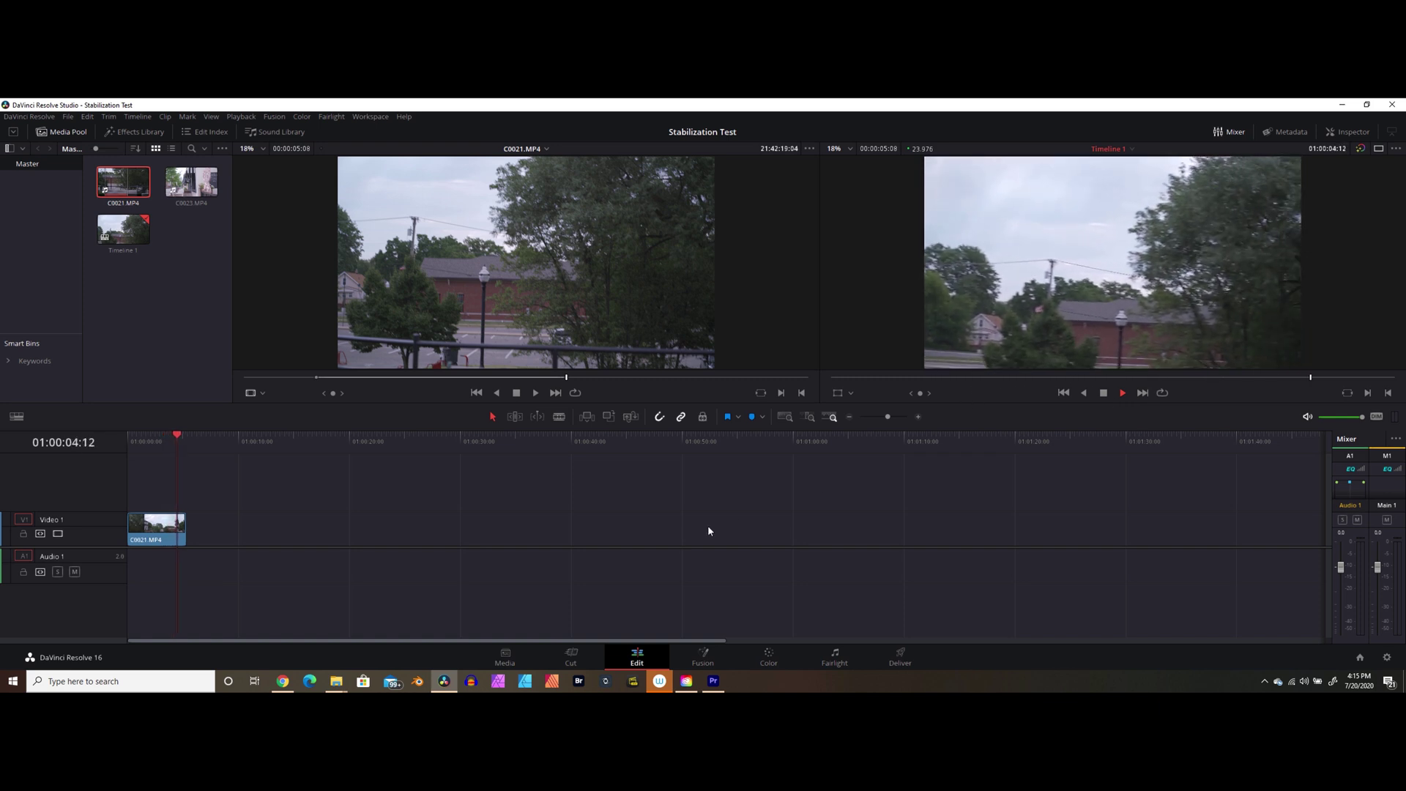
left_click(187, 439)
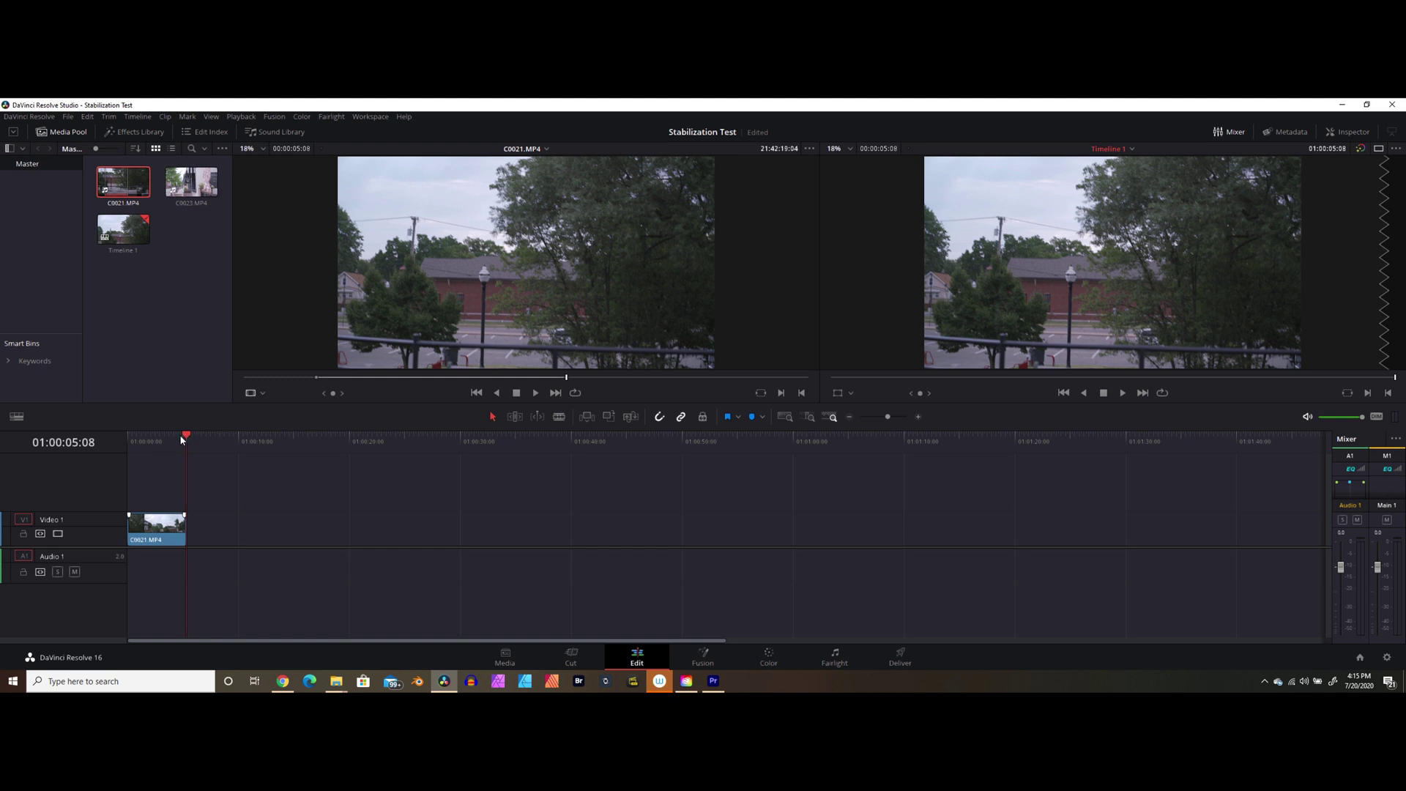
key("Home")
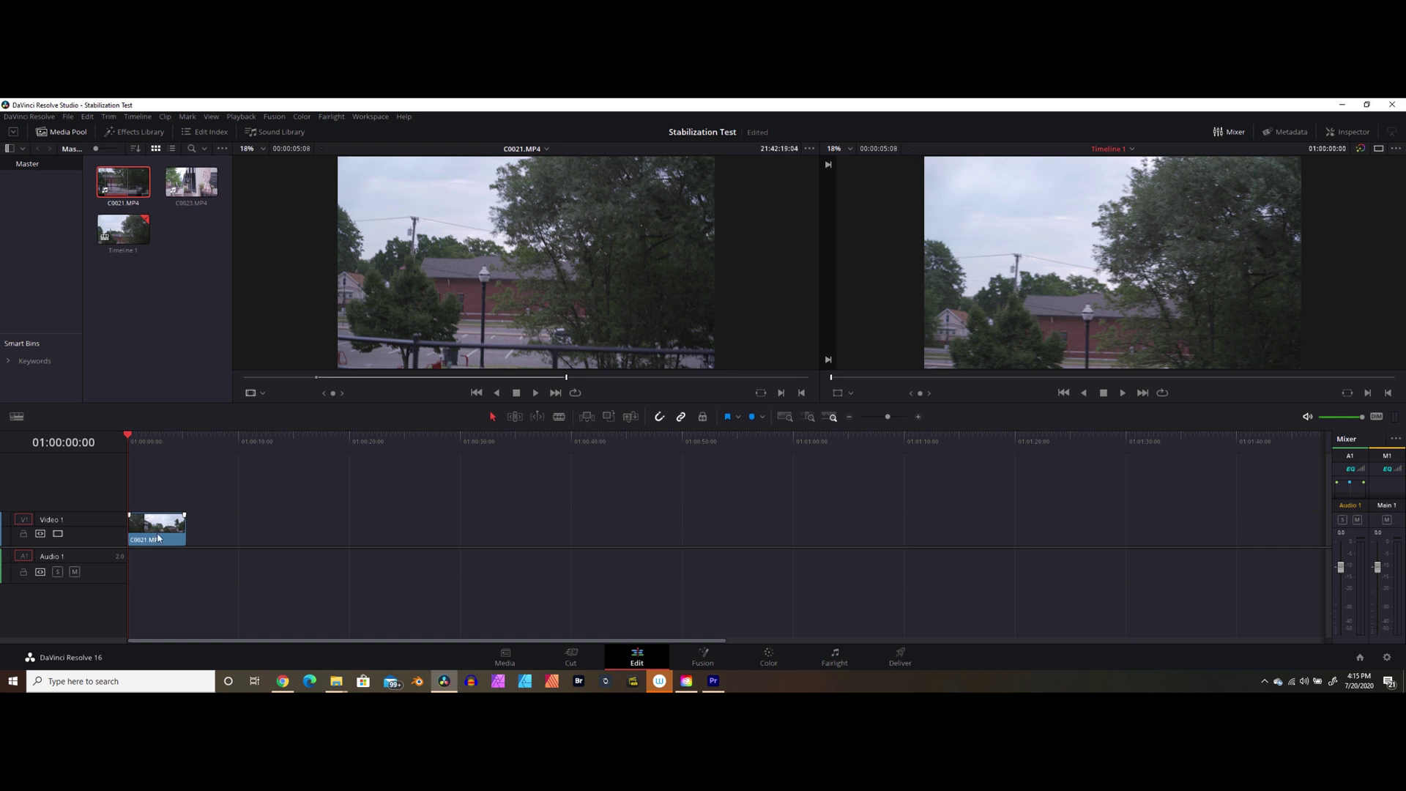
left_click(156, 527)
left_click(1348, 132)
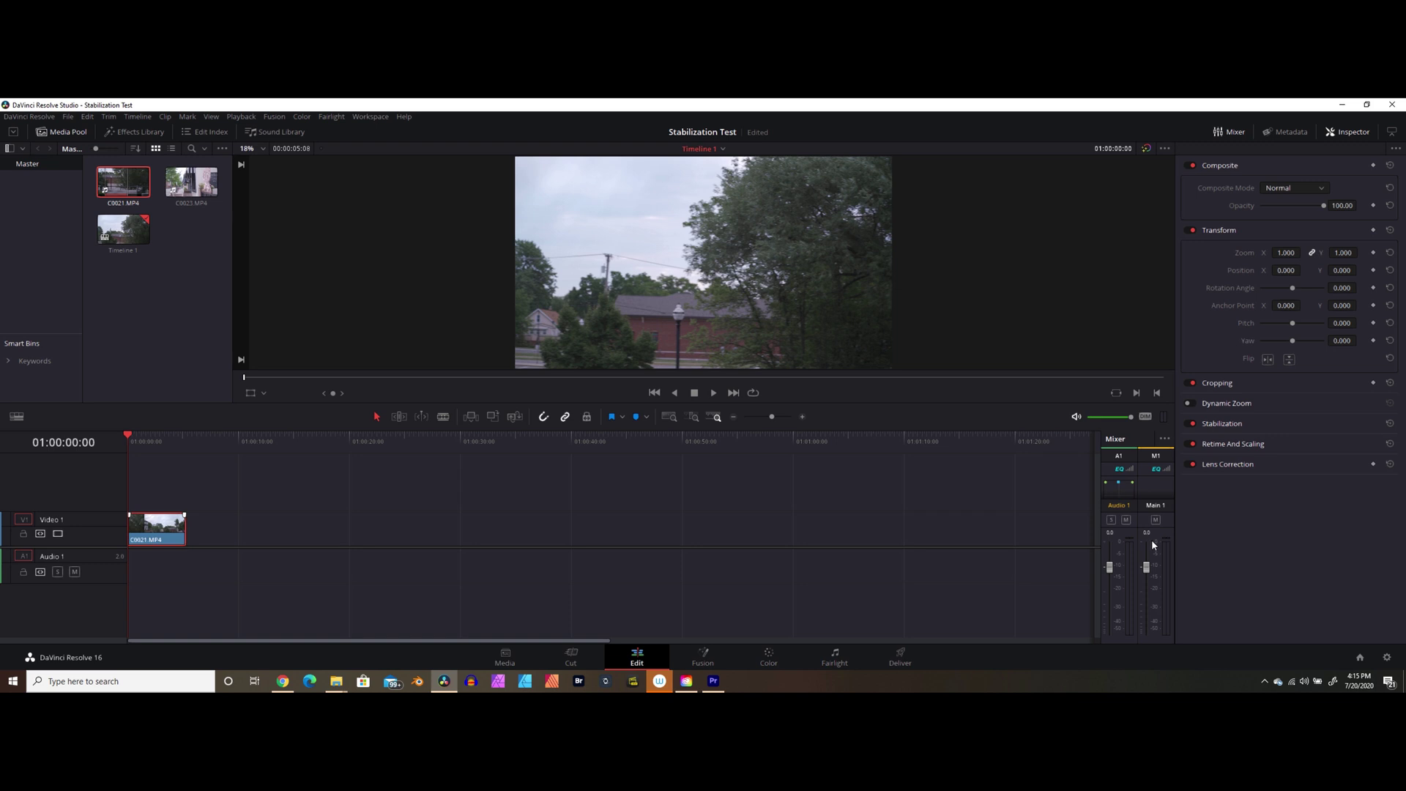
- Expand Stabilization, keep Perspective mode, stabilize C0021.MP4 and play the steadied clip
left_click(1222, 424)
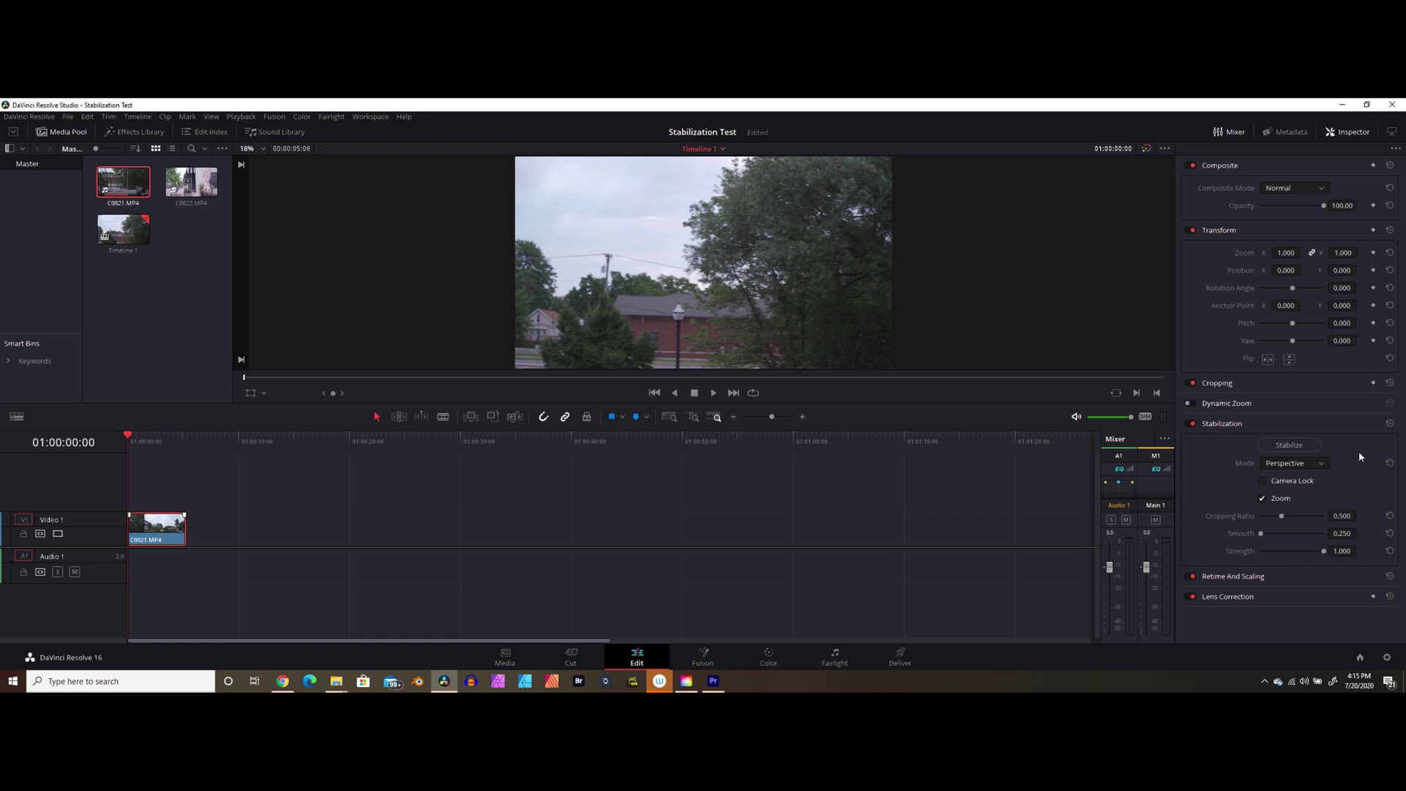
left_click(1322, 469)
left_click(1321, 466)
left_click(1324, 477)
left_click(1290, 445)
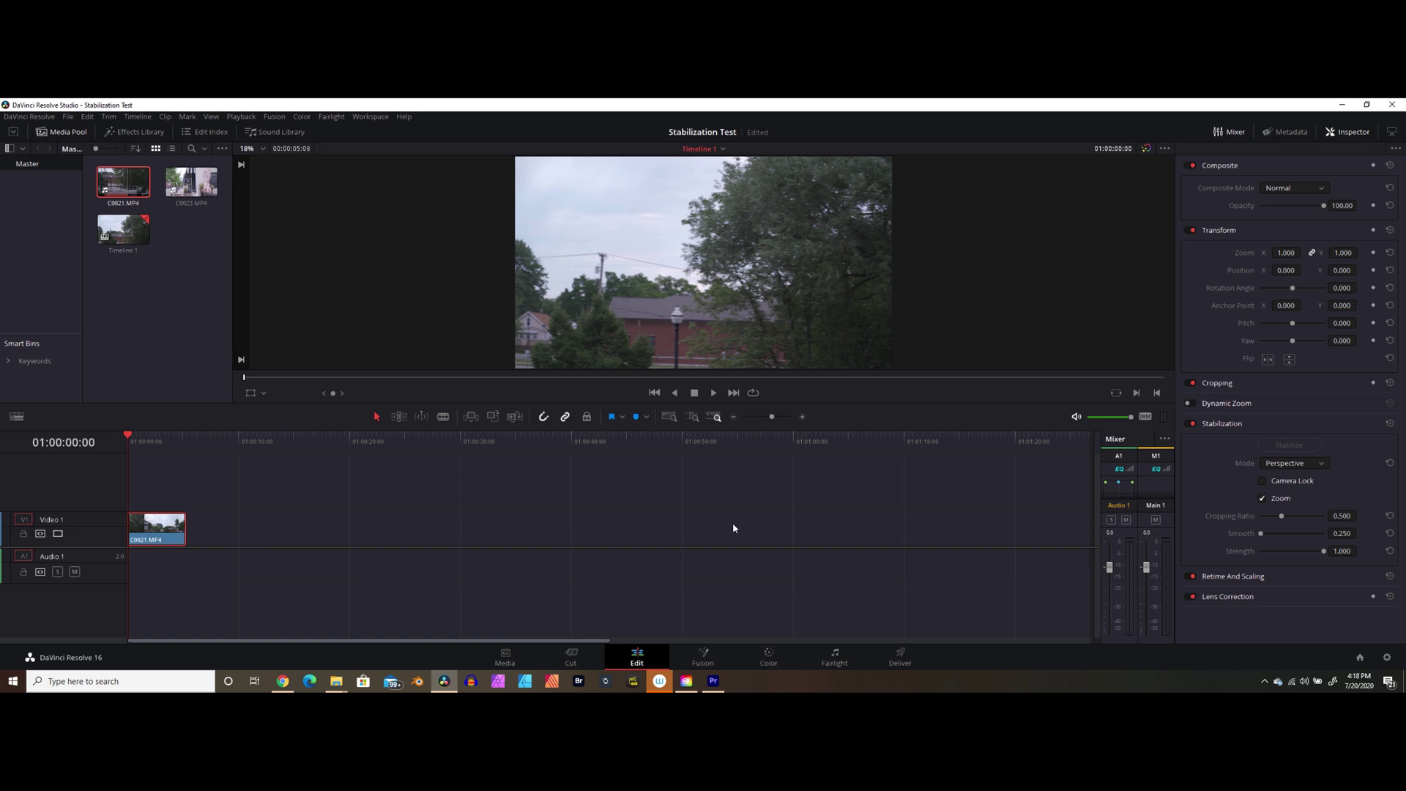
left_click(714, 393)
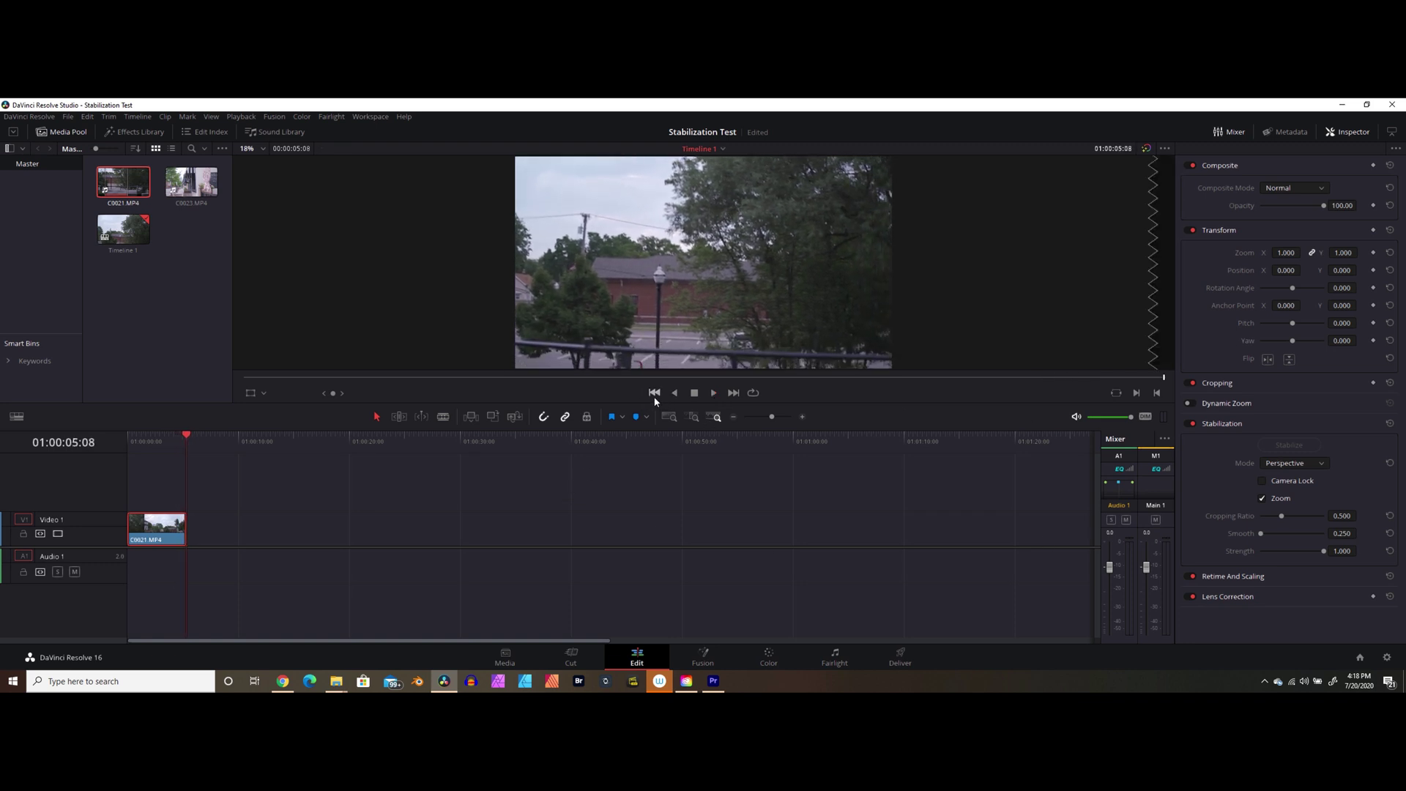
- Restabilize the clip in Similarity mode and play it from the start
key("Home")
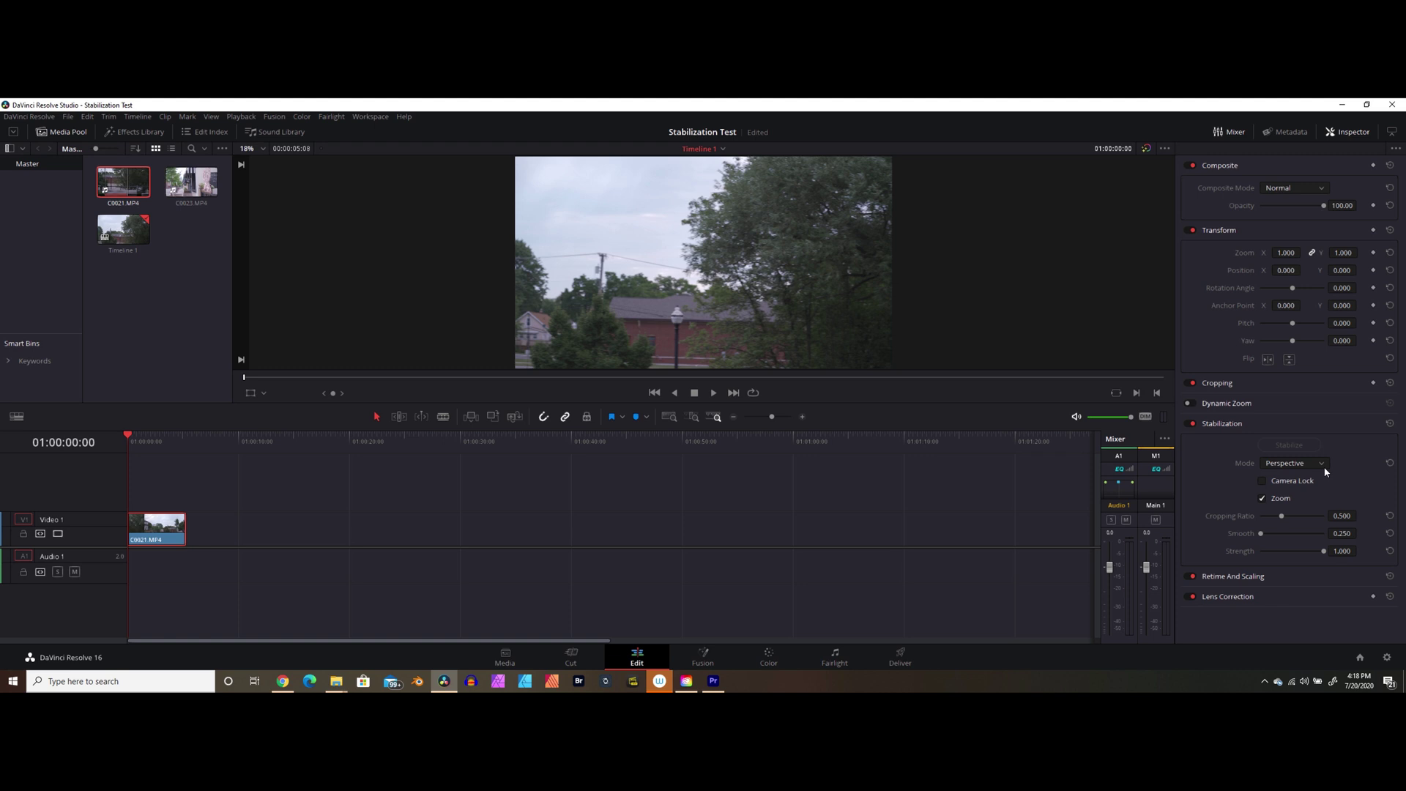
left_click(1320, 466)
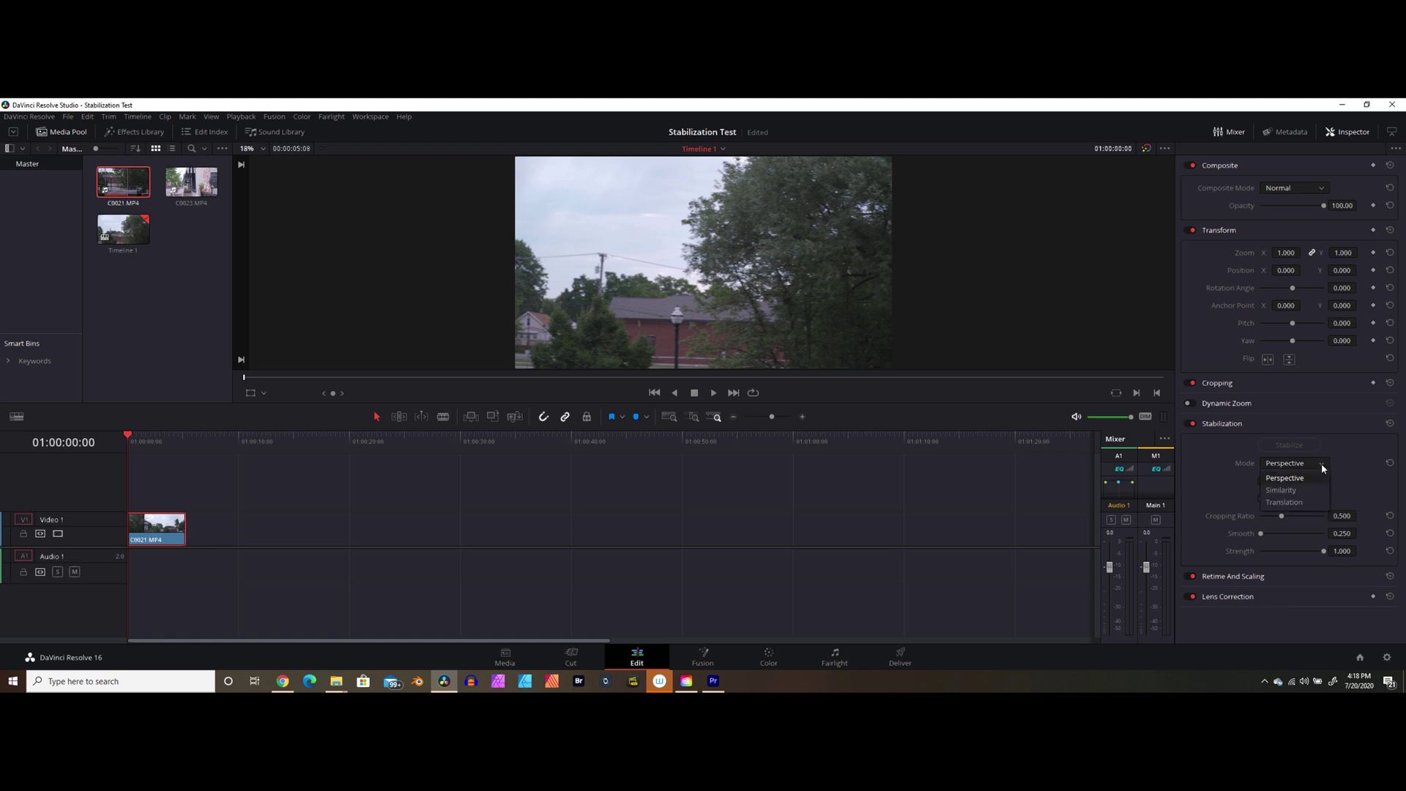
left_click(1292, 493)
left_click(1282, 444)
key("space")
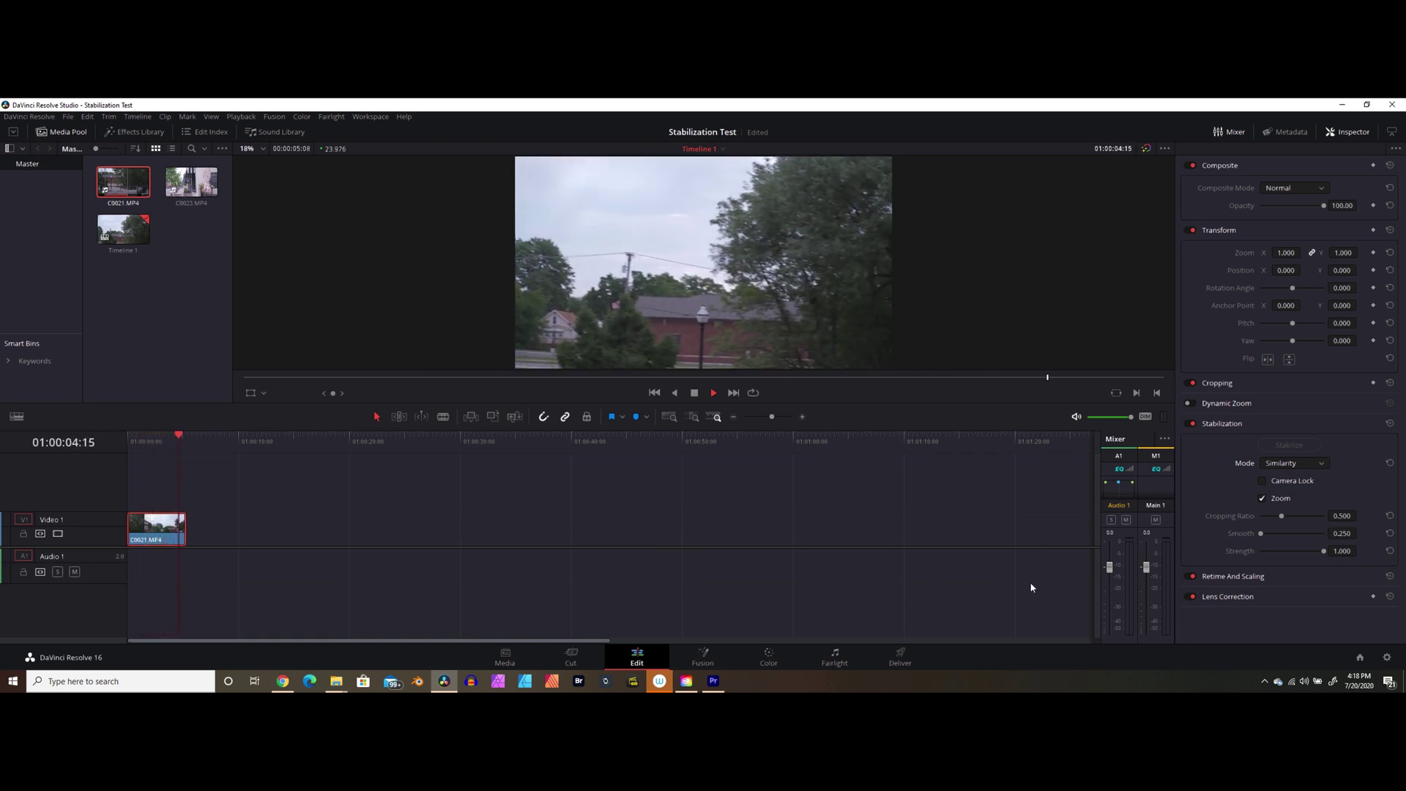
- Restabilize the clip in Translation mode and play it from the start
left_click(1322, 463)
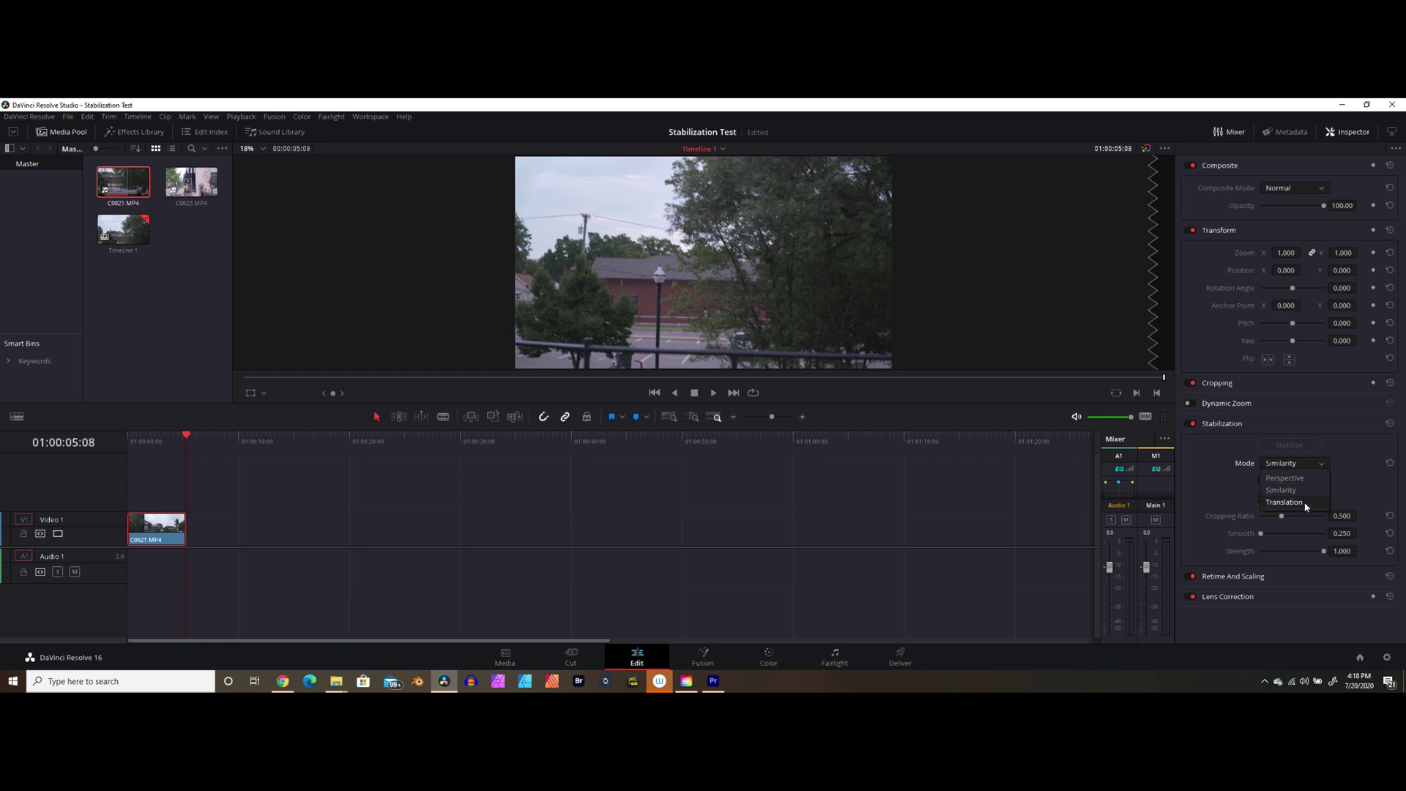
left_click(1296, 507)
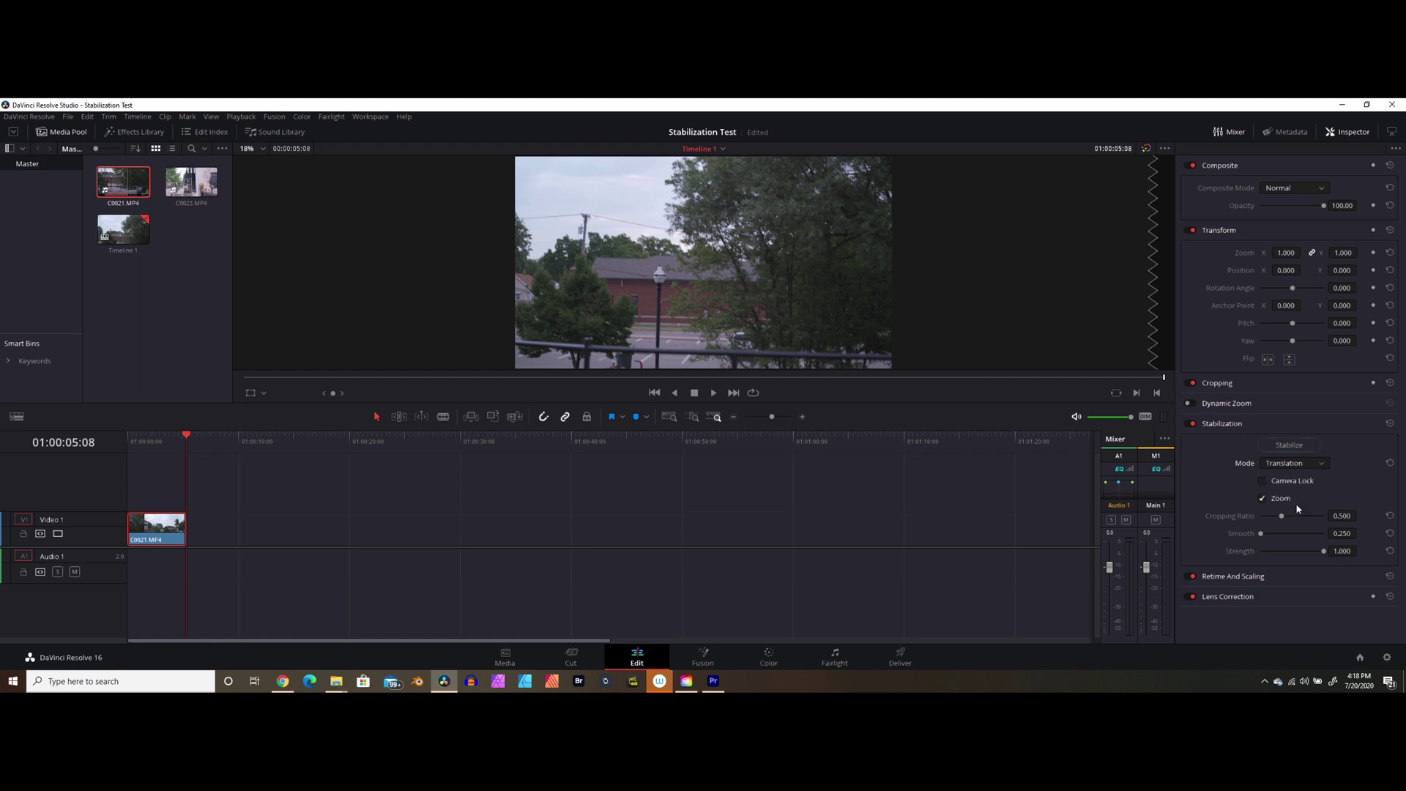
left_click(1289, 445)
left_click(655, 393)
key("space")
- Switch back to Perspective mode, restabilize, replay the clip and return to the start
left_click(1321, 463)
left_click(1299, 482)
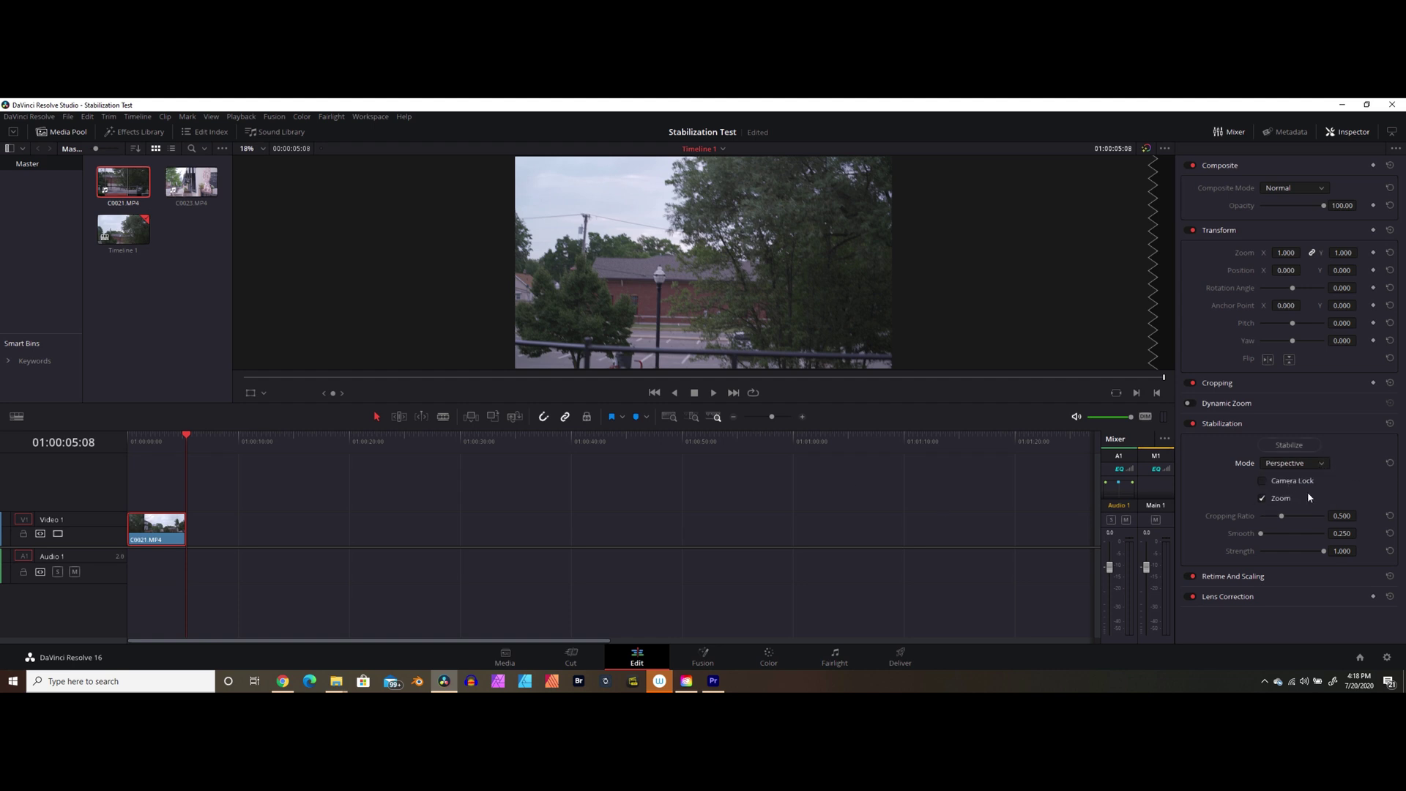
left_click(1298, 448)
key("space")
key("Home")
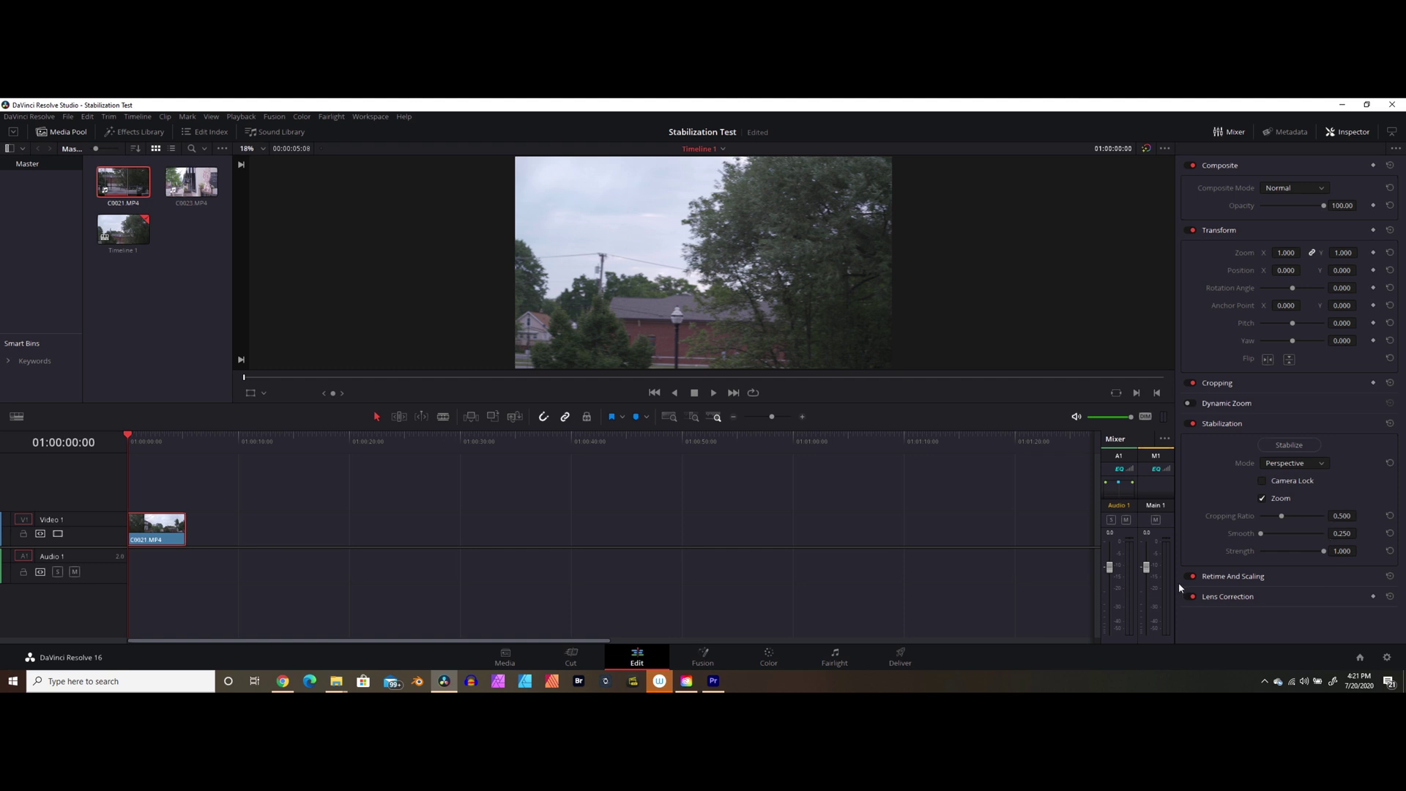
left_click(1262, 498)
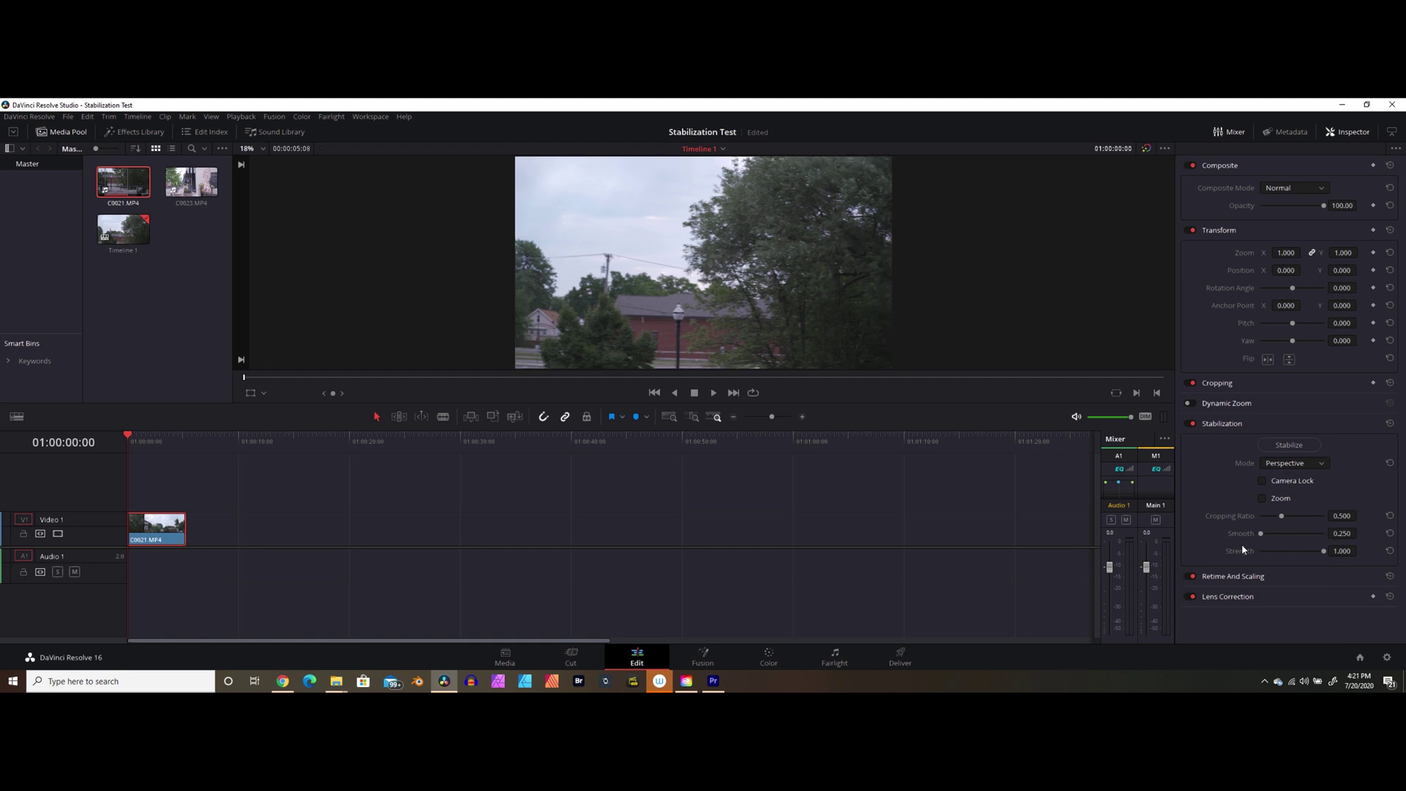
left_click(715, 394)
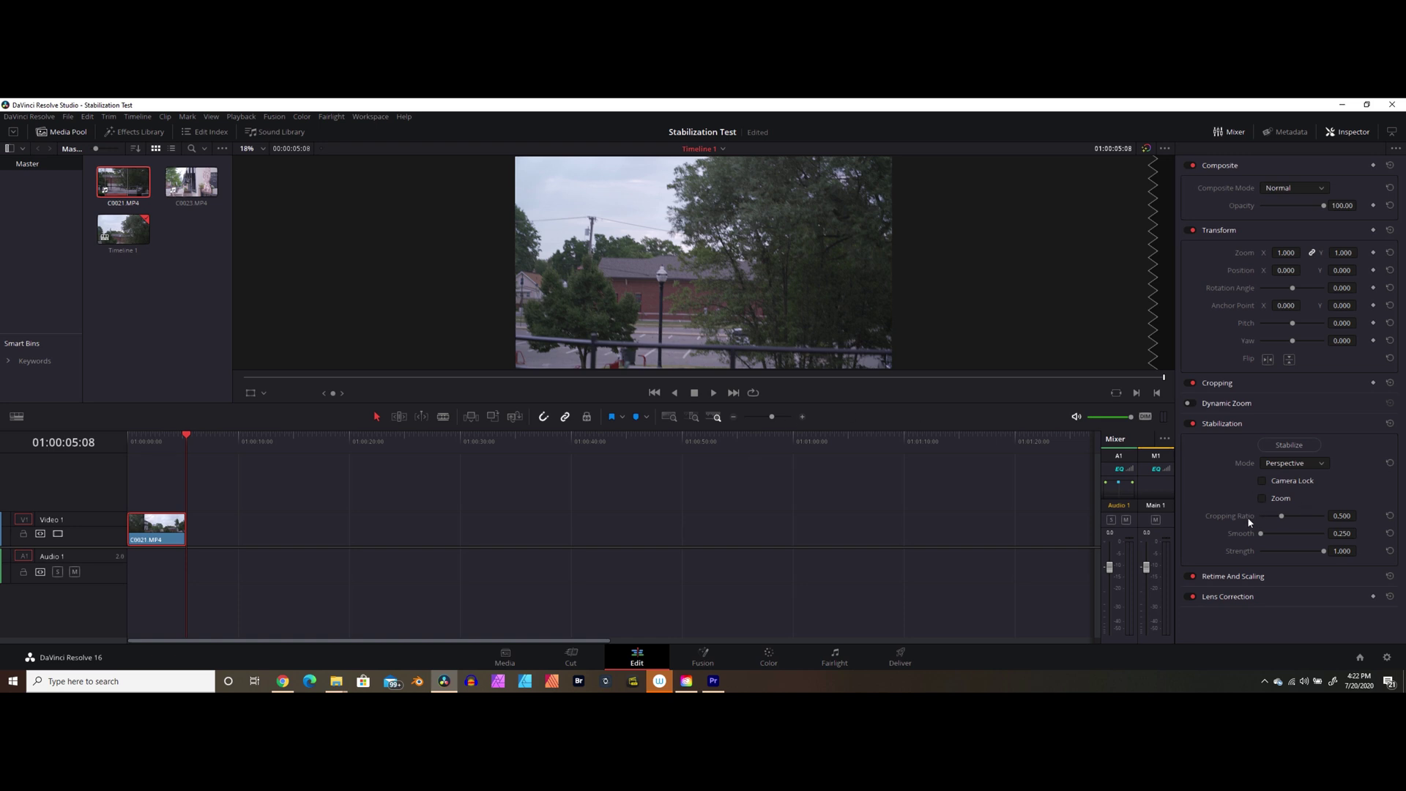
left_click(1263, 499)
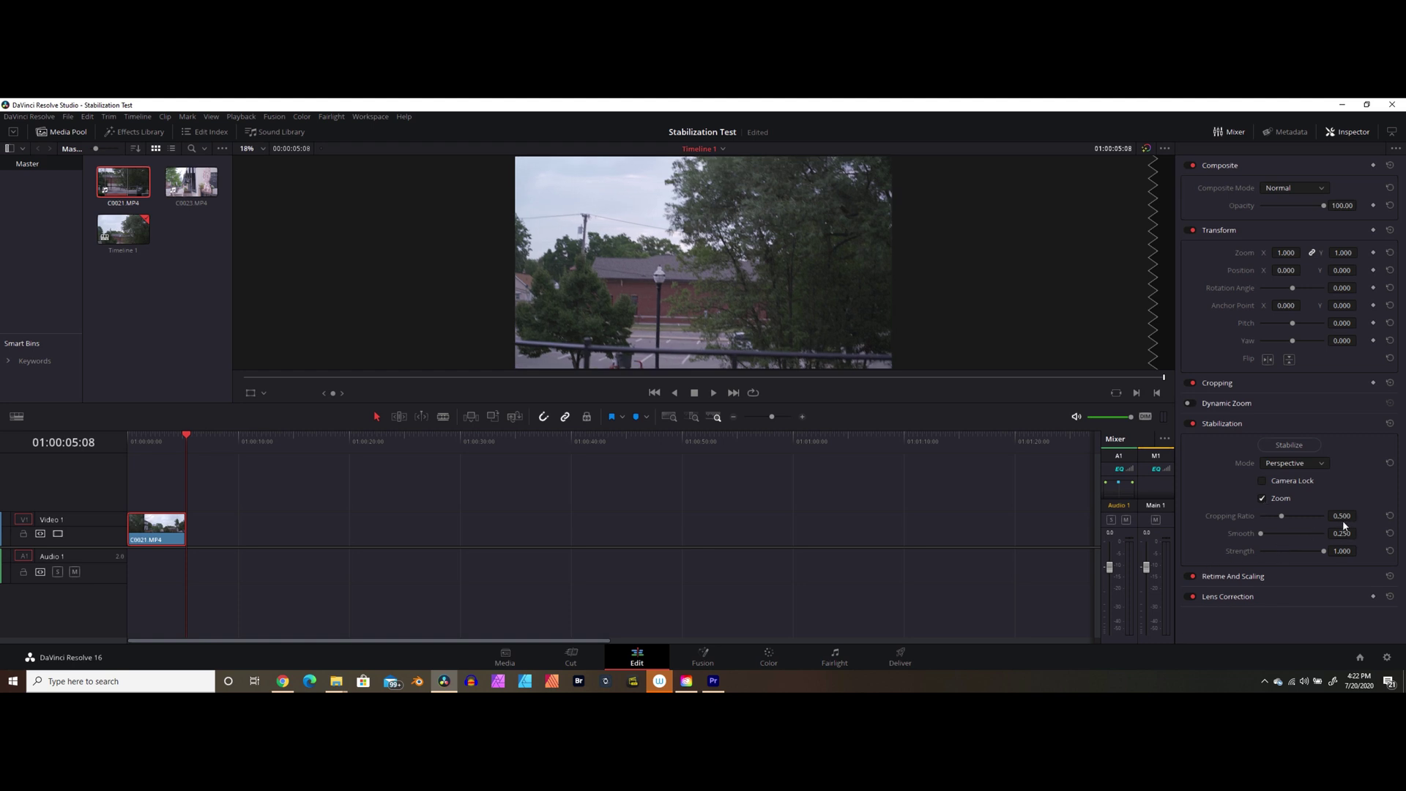
left_click(1281, 516)
left_click_drag(1298, 515, 1296, 516)
key("ctrl+z")
- Set Smooth to 0.500, restabilize C0021.MP4 and play it from the start
left_click(1343, 533)
type(".5")
key("Return")
left_click(1291, 447)
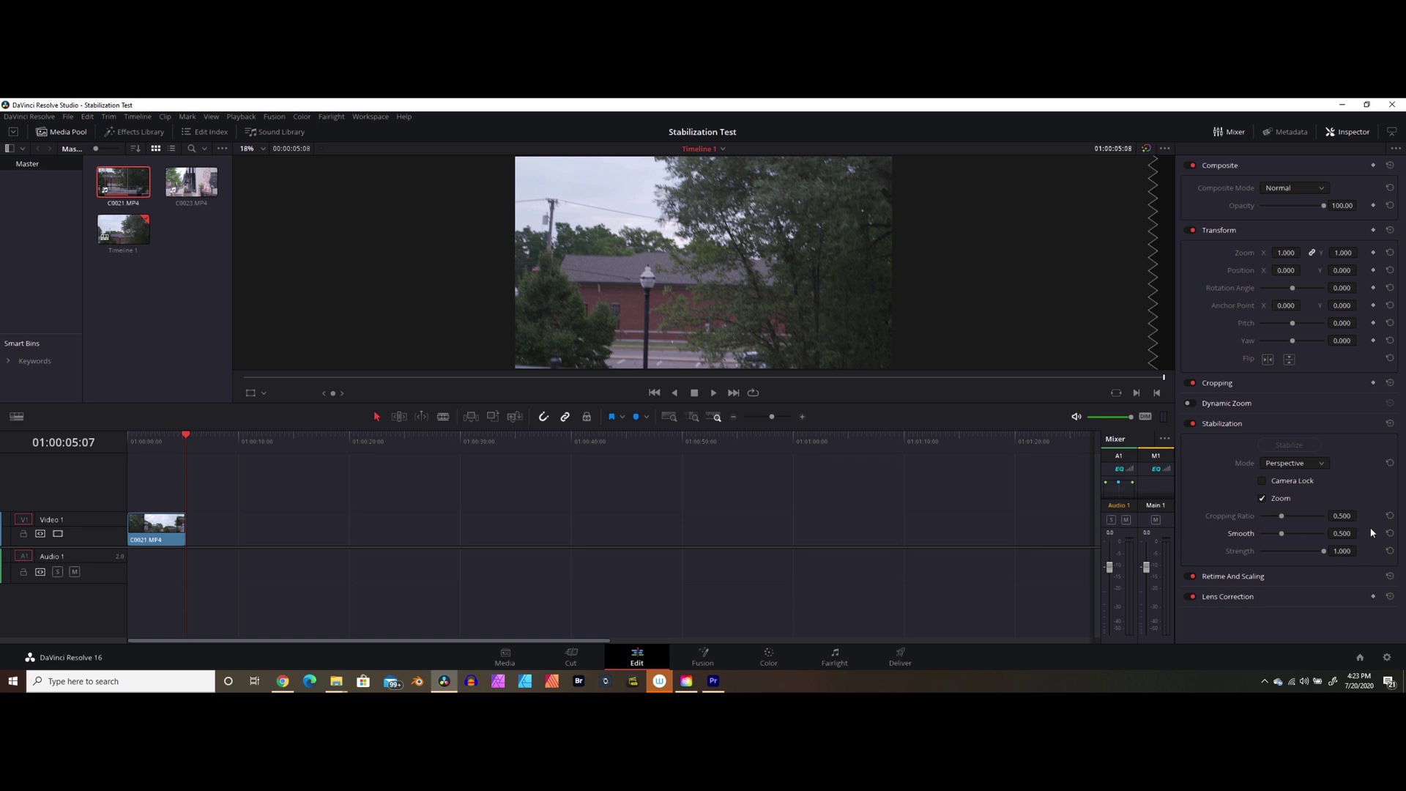
left_click(656, 394)
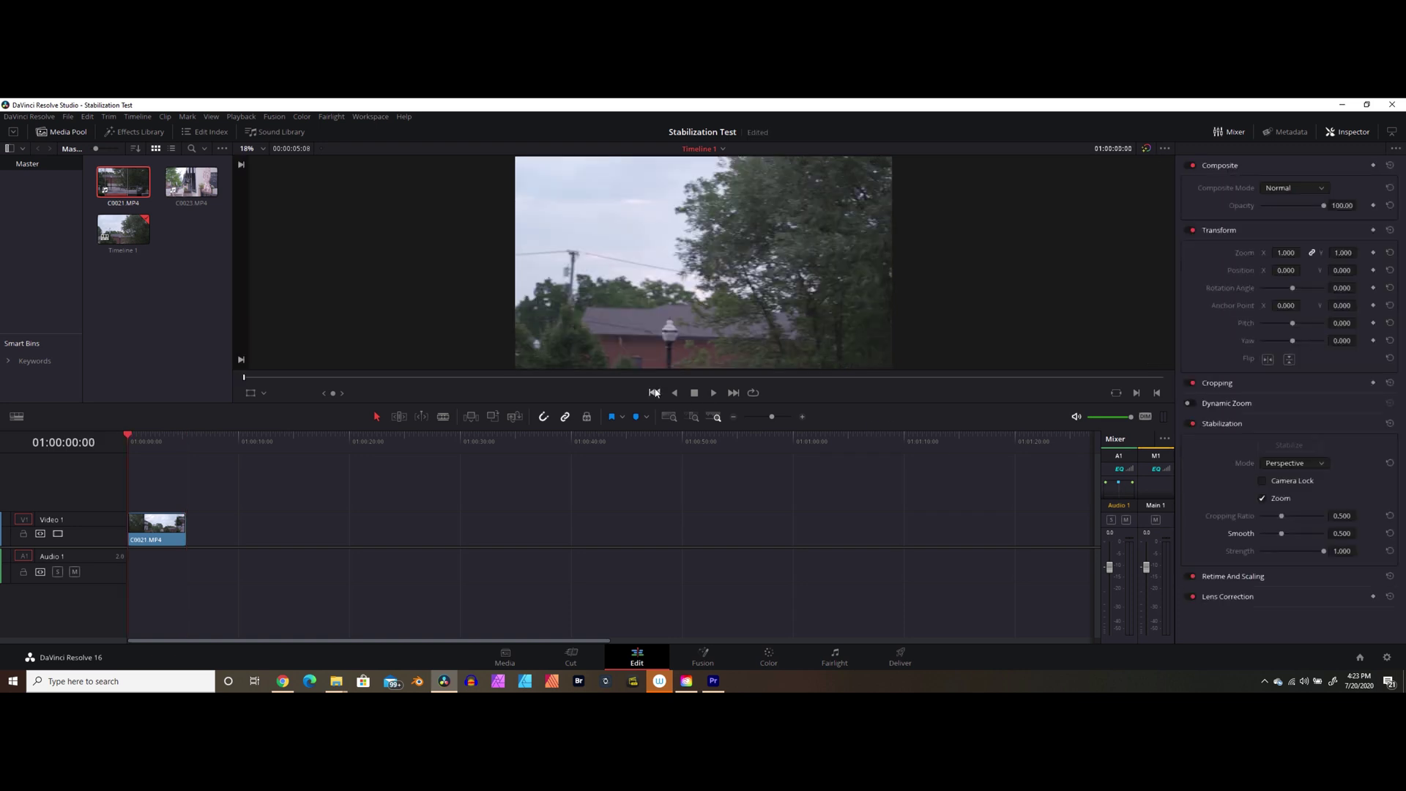
left_click(715, 393)
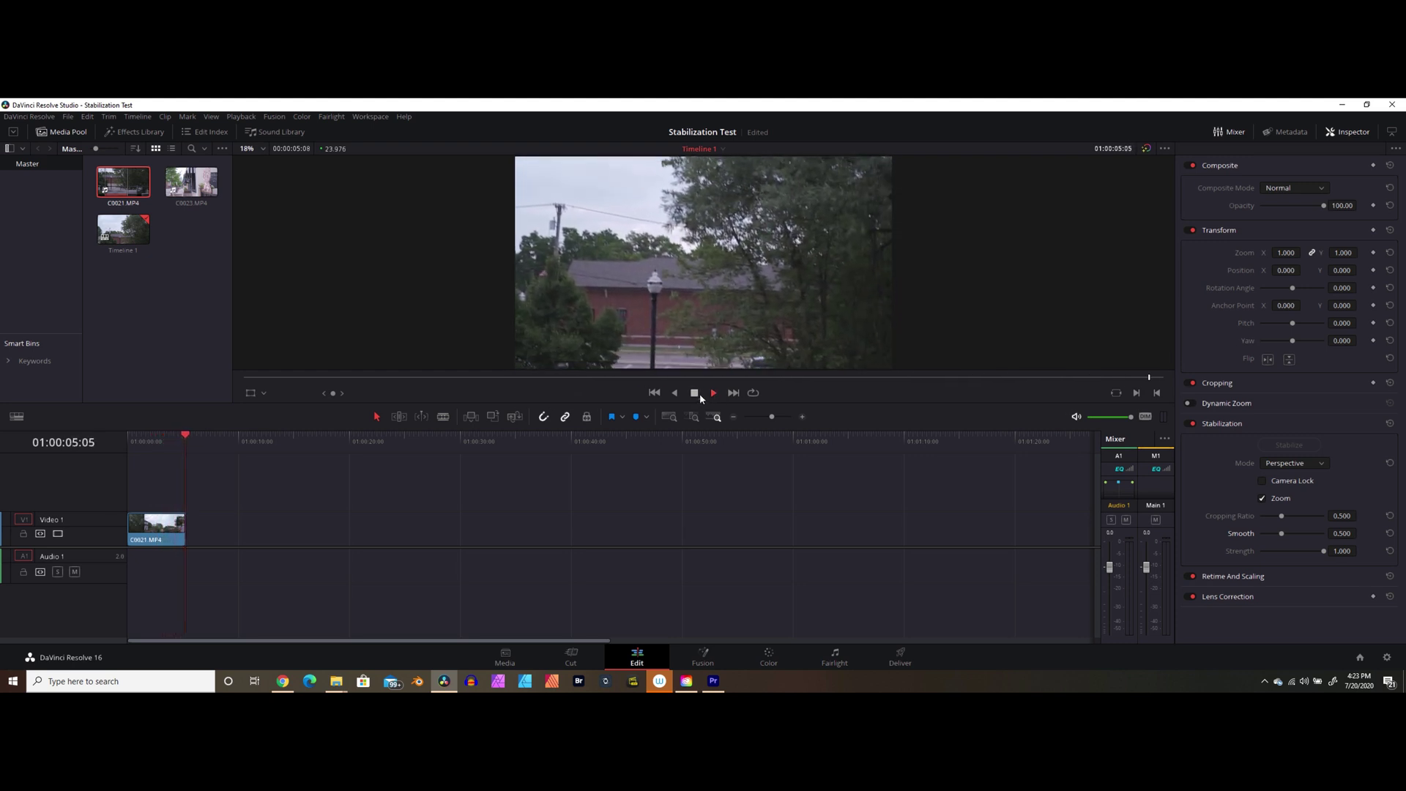
- Set Smooth to 1.000, restabilize and play the result
key("Home")
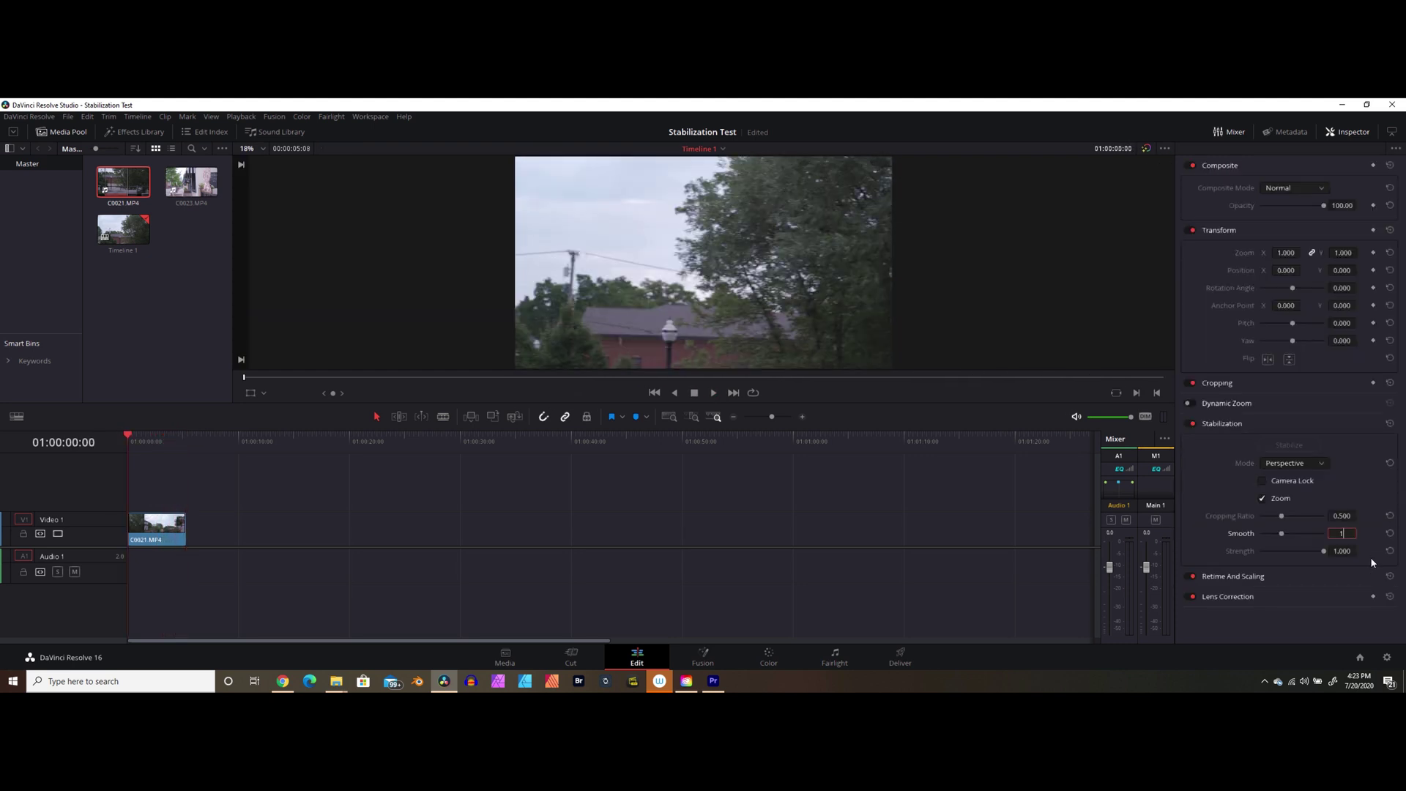
key("Return")
left_click(1291, 445)
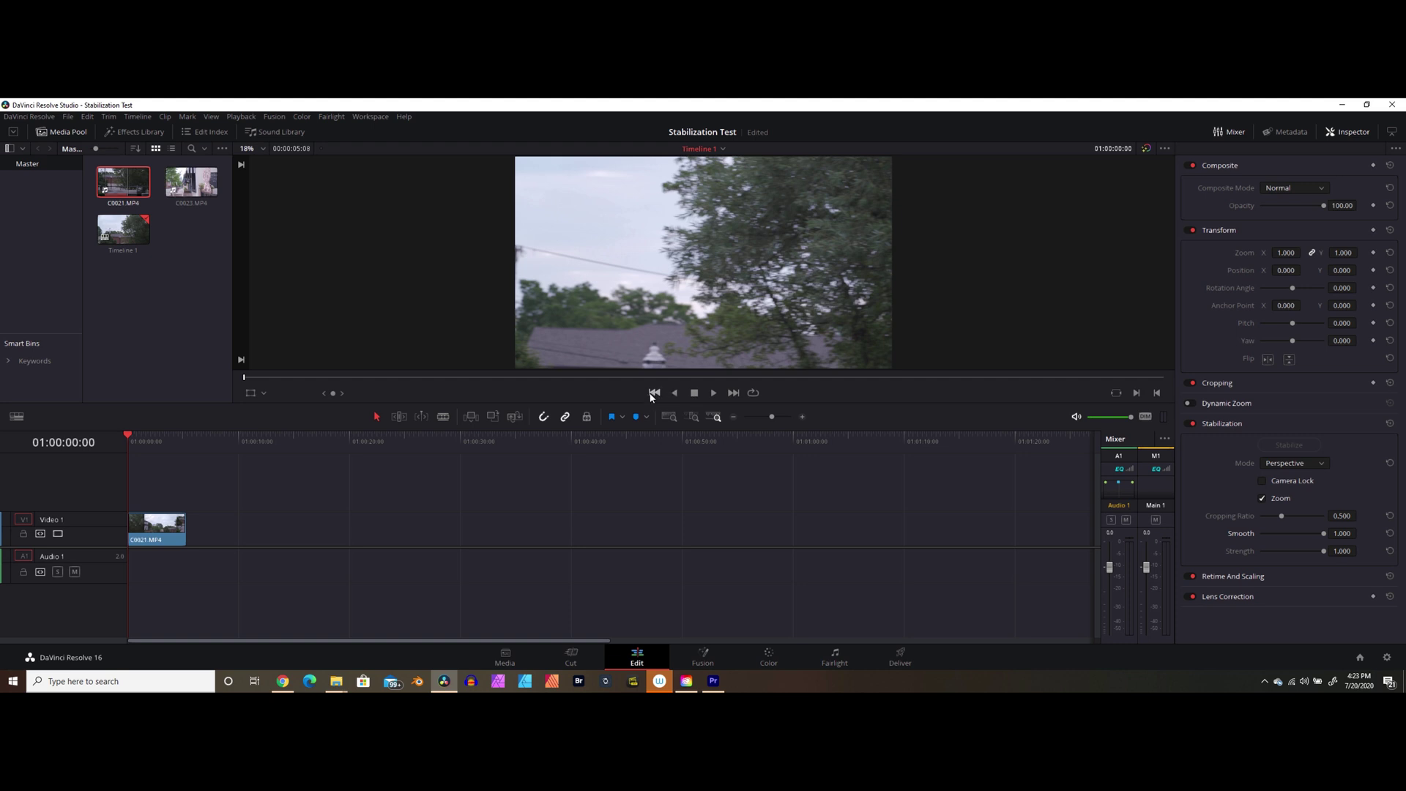
left_click(714, 394)
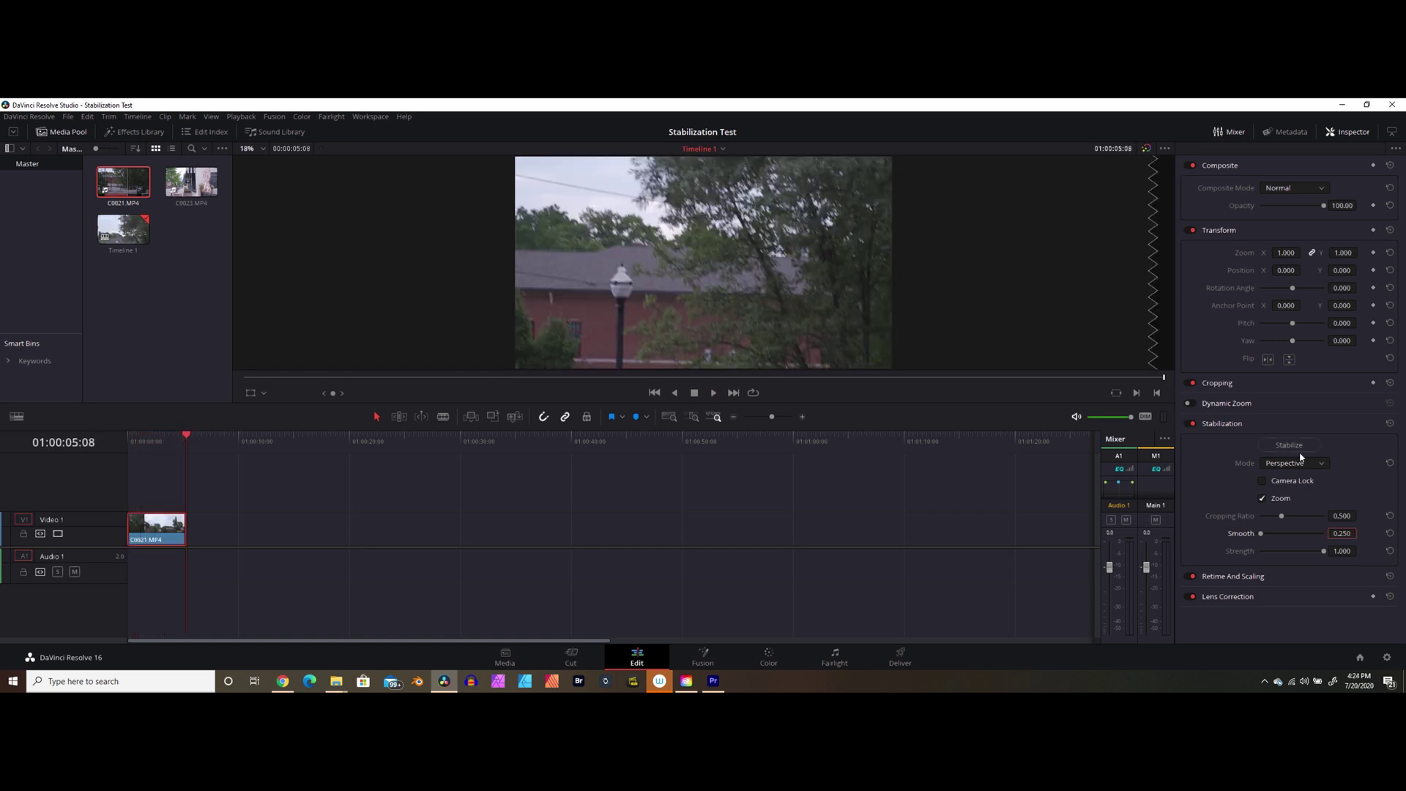
left_click(1285, 447)
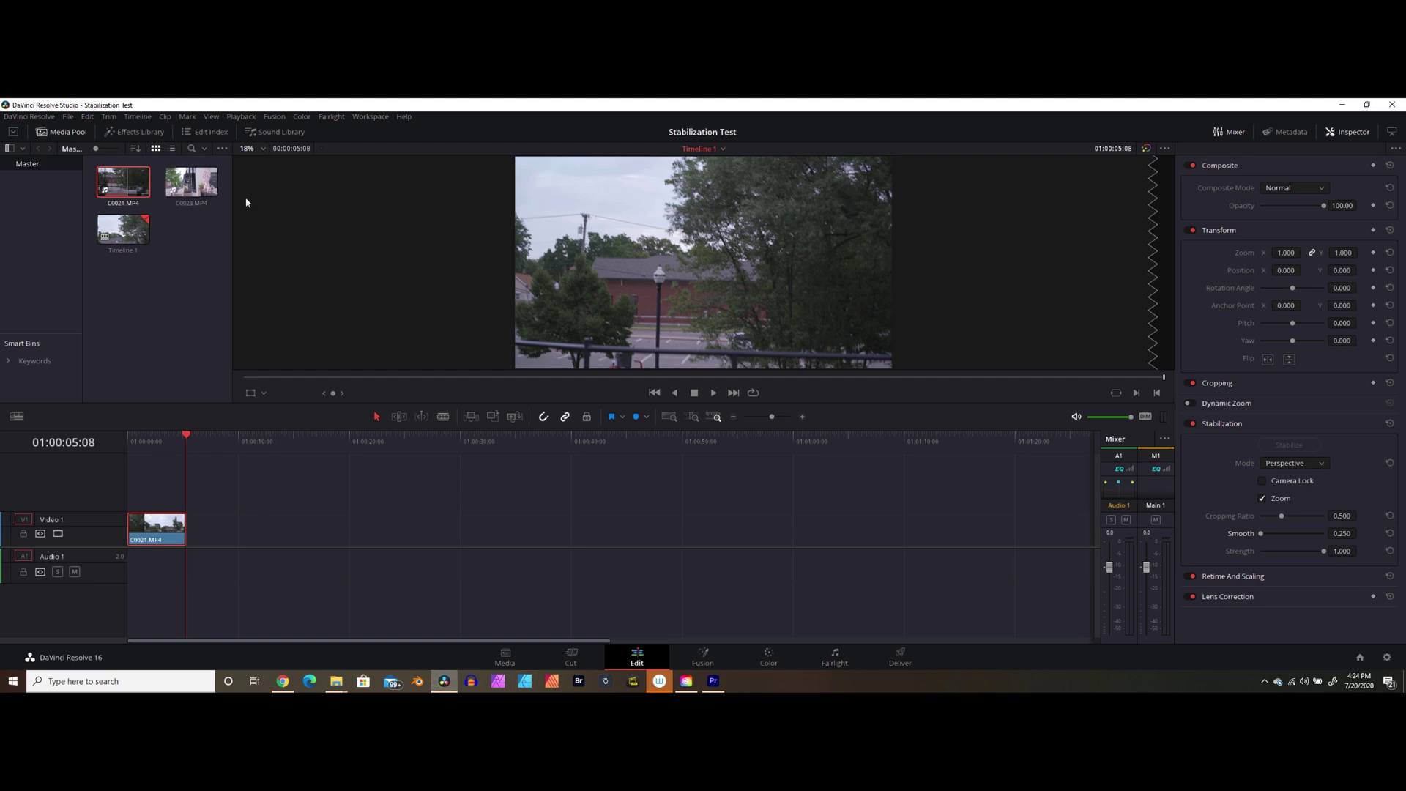
left_click_drag(191, 183, 175, 521)
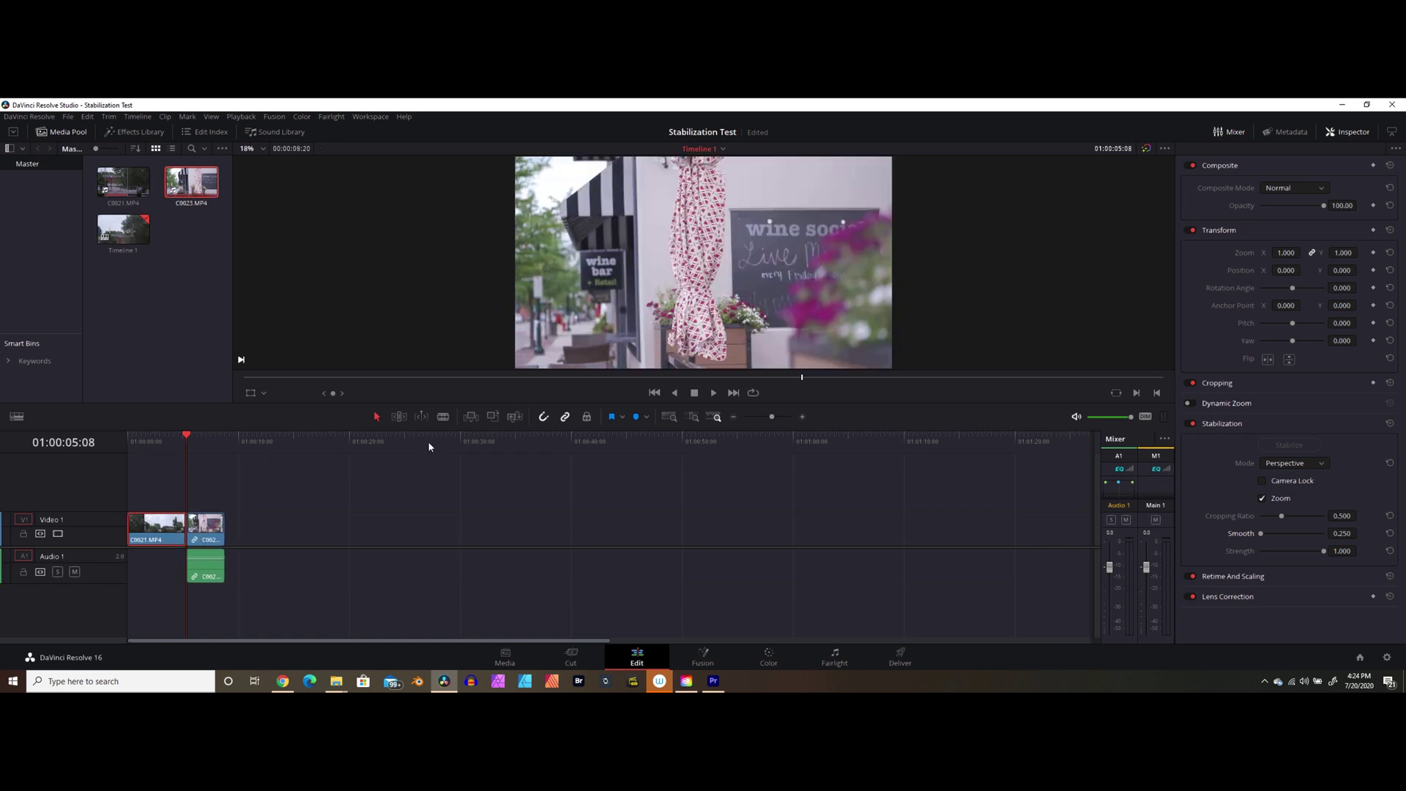
key("space")
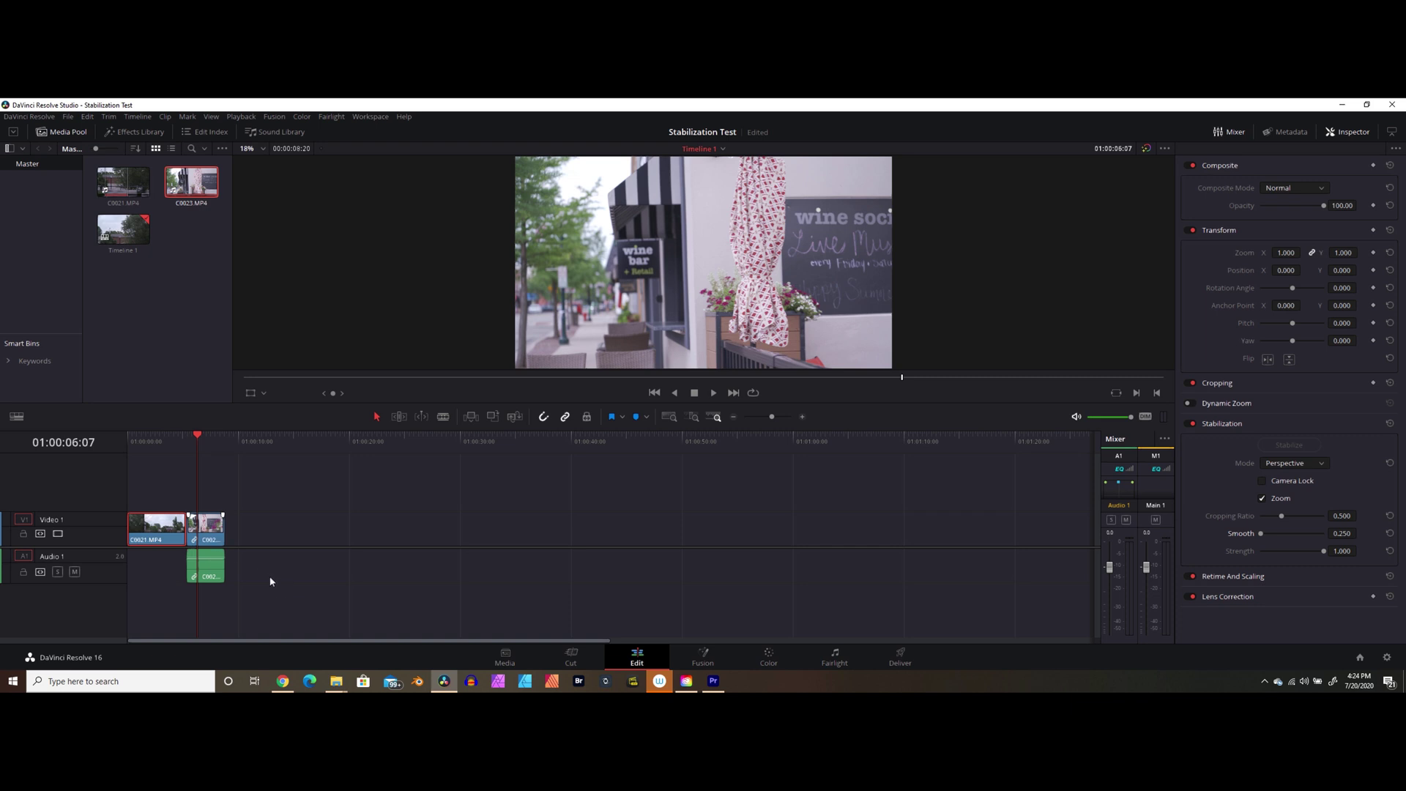
key("Up")
key("space")
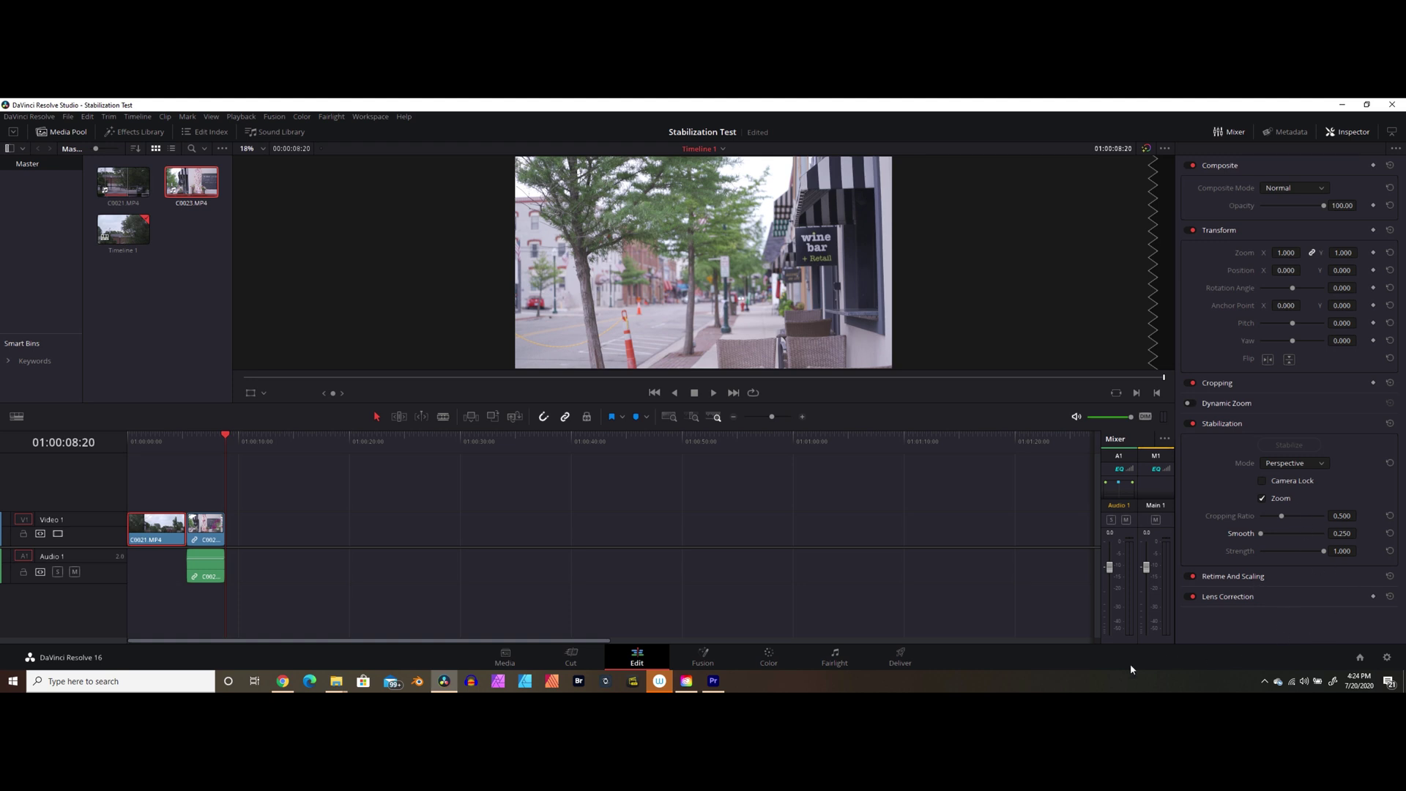
- Select C0023, keep Perspective mode, stabilize it and replay it from the clip start
left_click(208, 541)
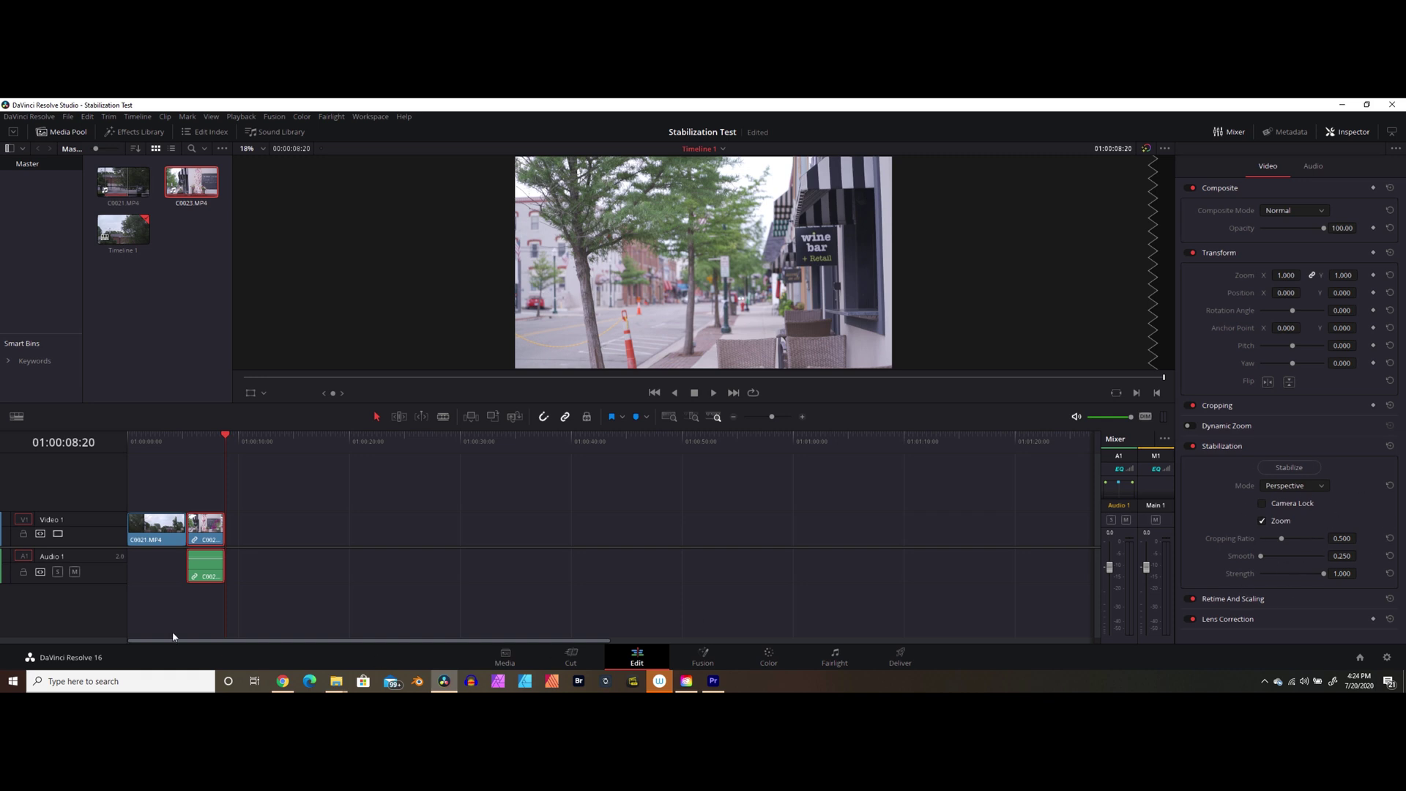
left_click(187, 438)
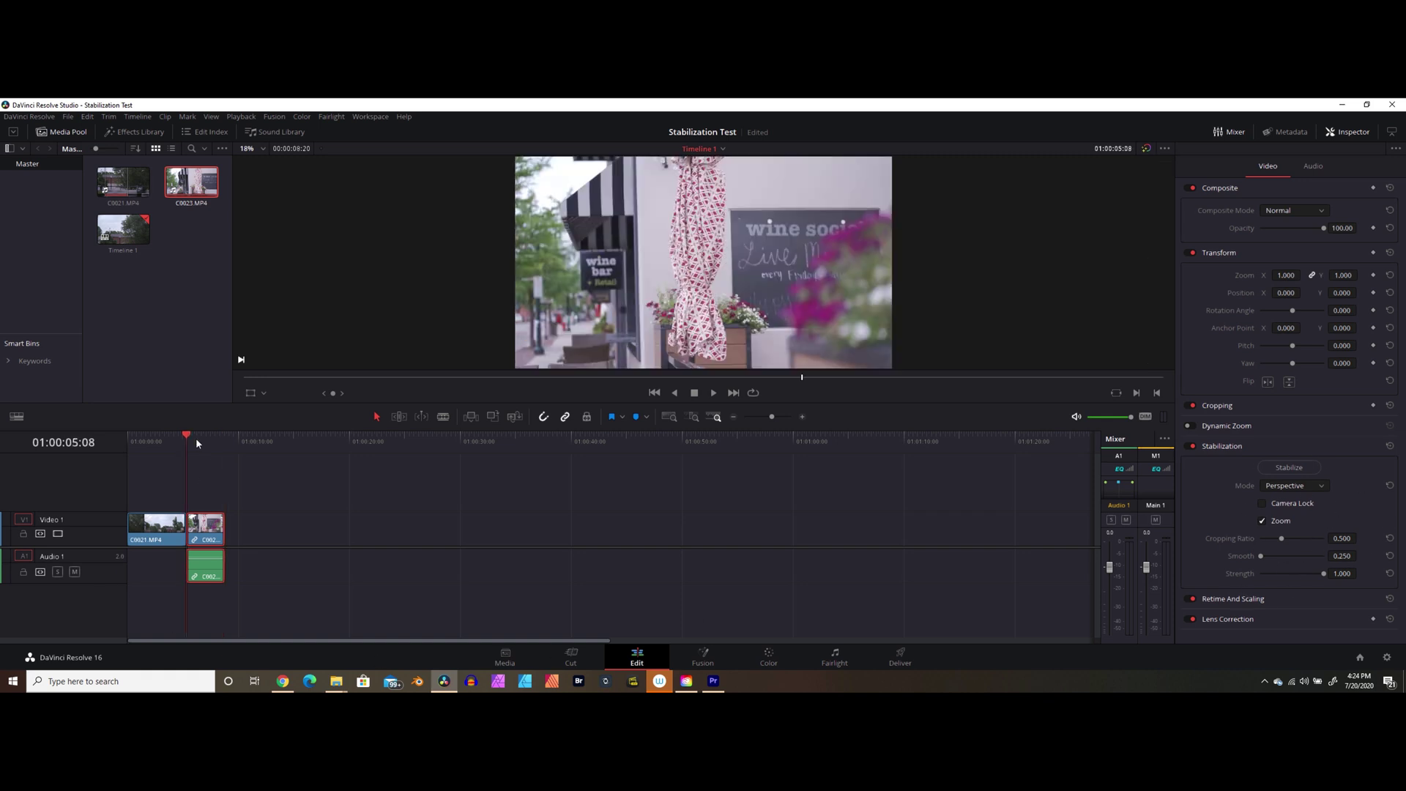
left_click(1324, 488)
left_click(1287, 502)
left_click(1290, 468)
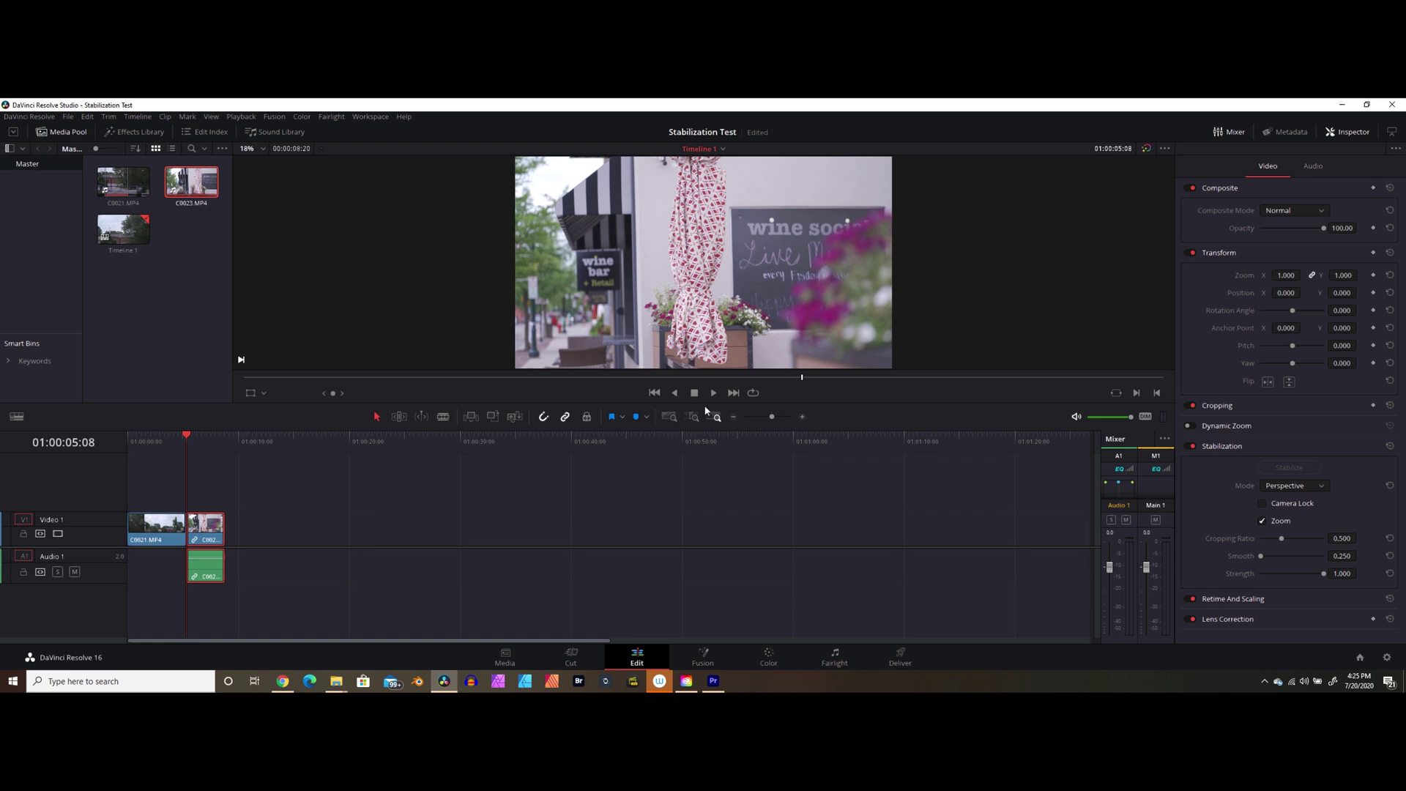
left_click(712, 394)
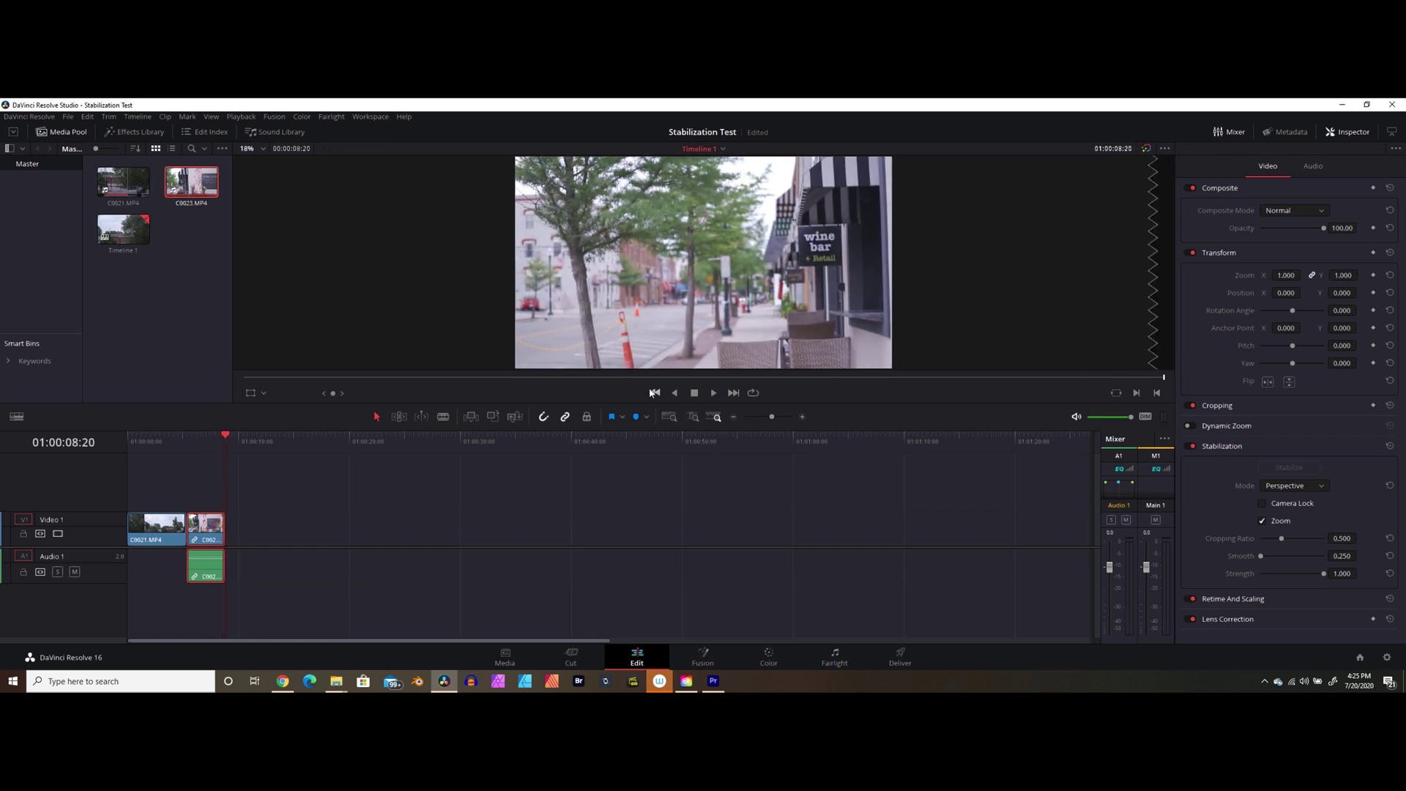
left_click(191, 443)
key("space")
- Switch C0023 to Similarity mode and play the restabilized clip from its start
left_click(1324, 485)
left_click(1289, 503)
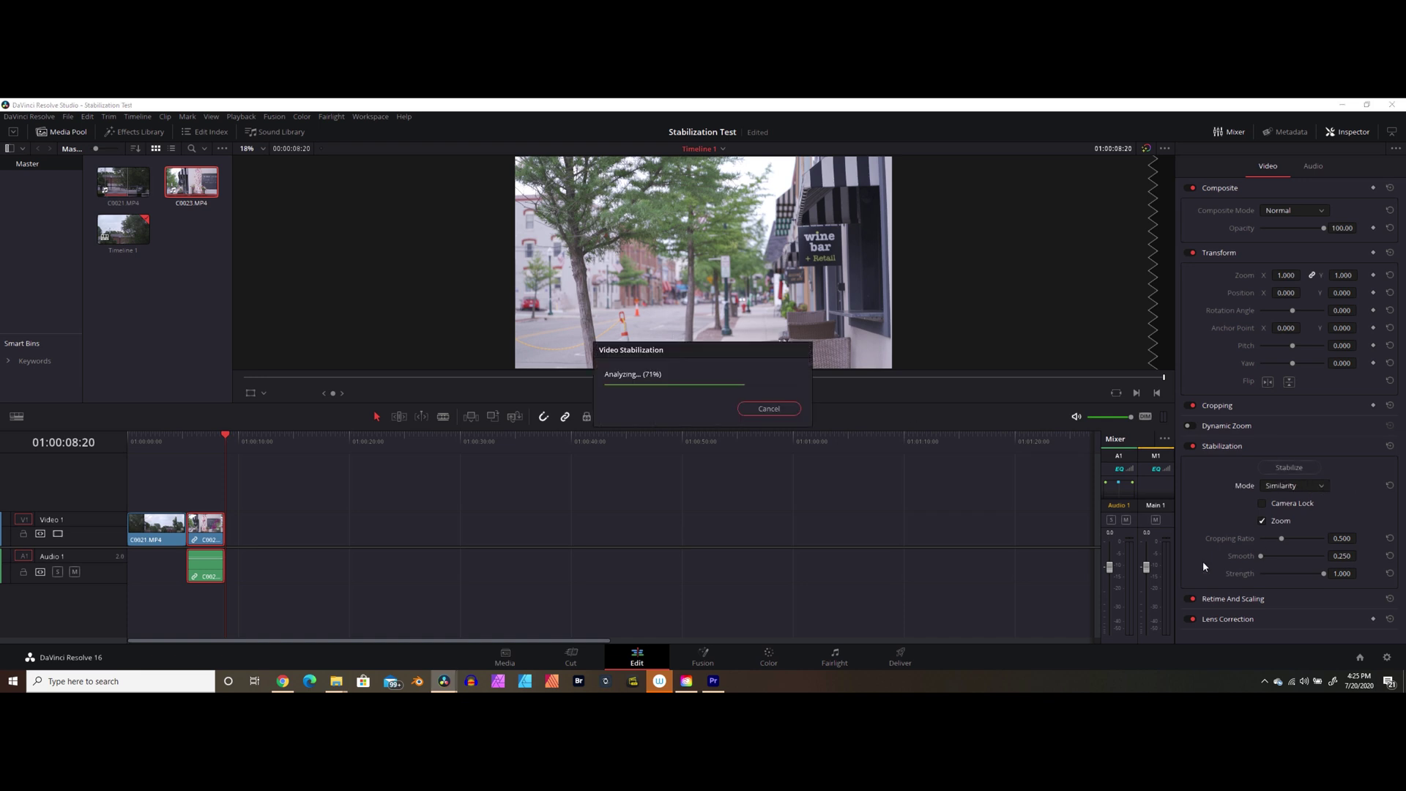
left_click(184, 440)
left_click(713, 393)
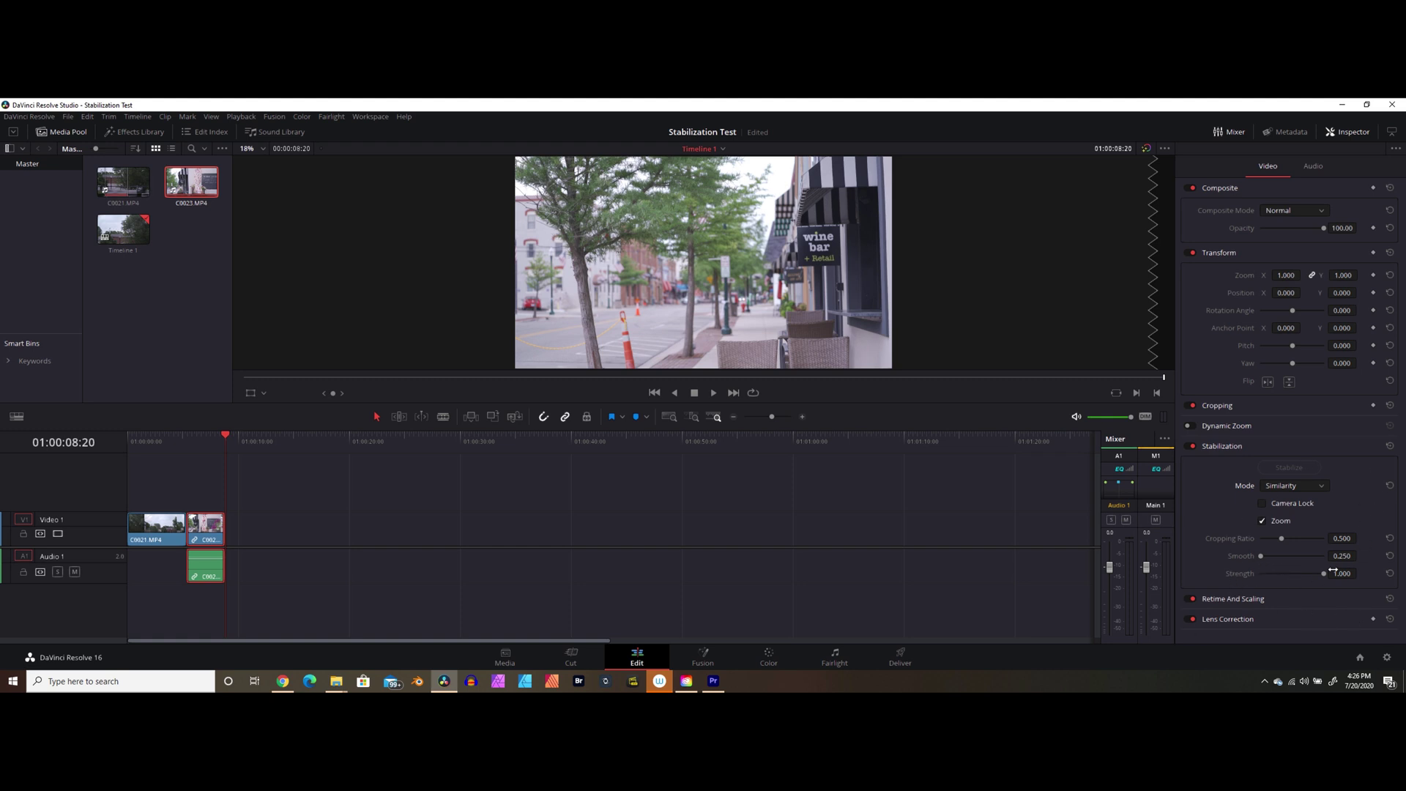
- Lower the cropping ratio to 0.446, restabilize and play the clip back
left_click_drag(1281, 538, 1313, 575)
left_click(1293, 470)
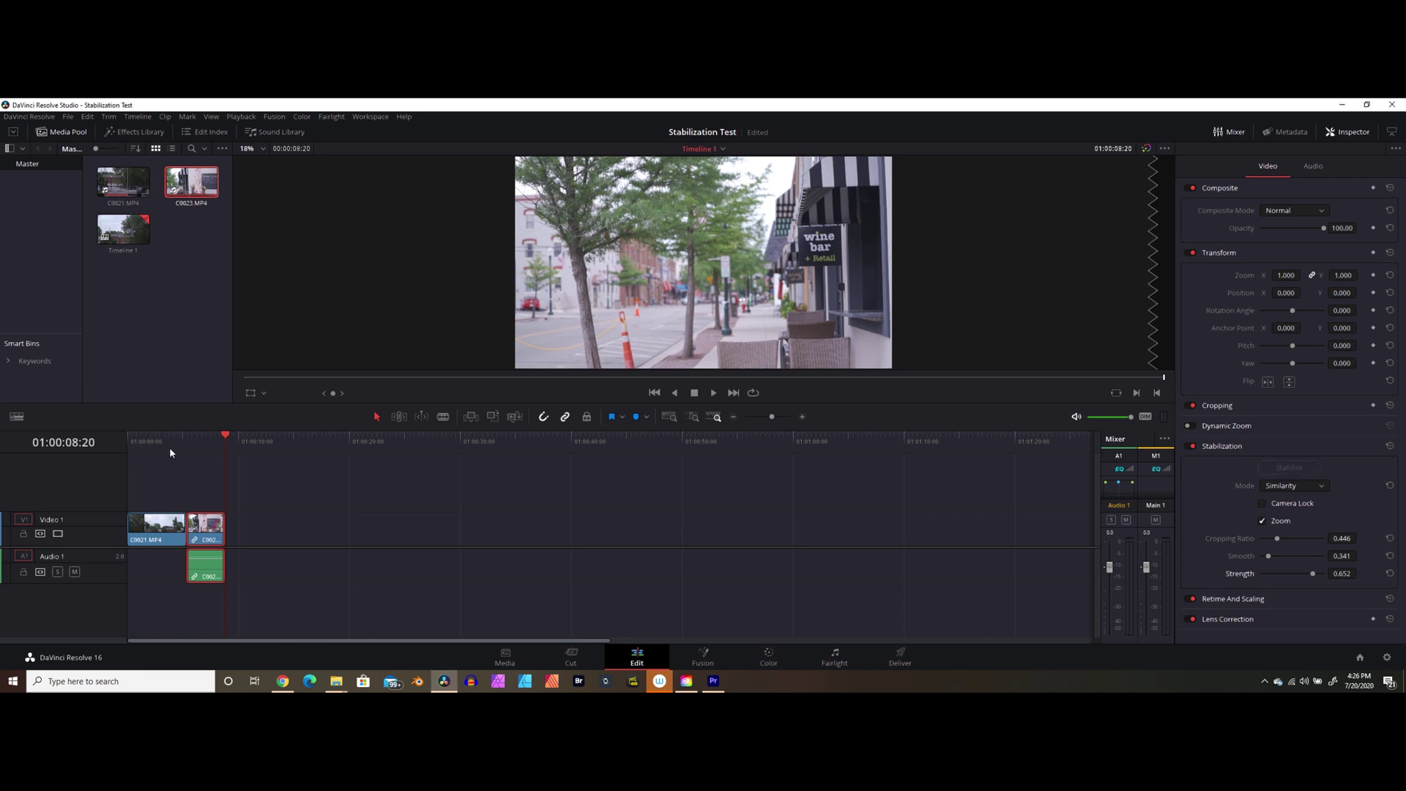
left_click(189, 440)
left_click(715, 394)
- Raise Smooth to 0.511, restabilize and review C0023, then reset stabilization to defaults
left_click_drag(1269, 556, 1282, 556)
left_click(1293, 469)
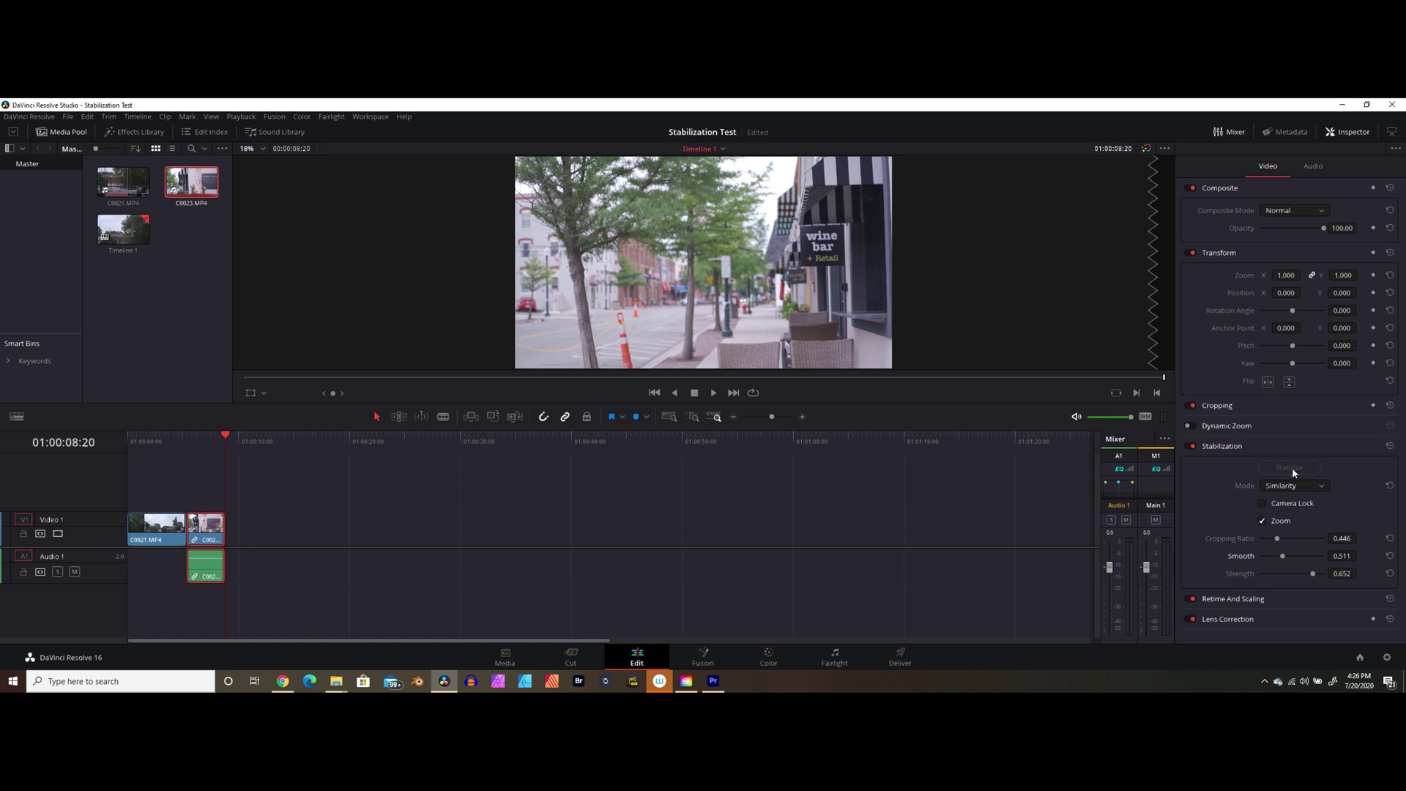
left_click(188, 439)
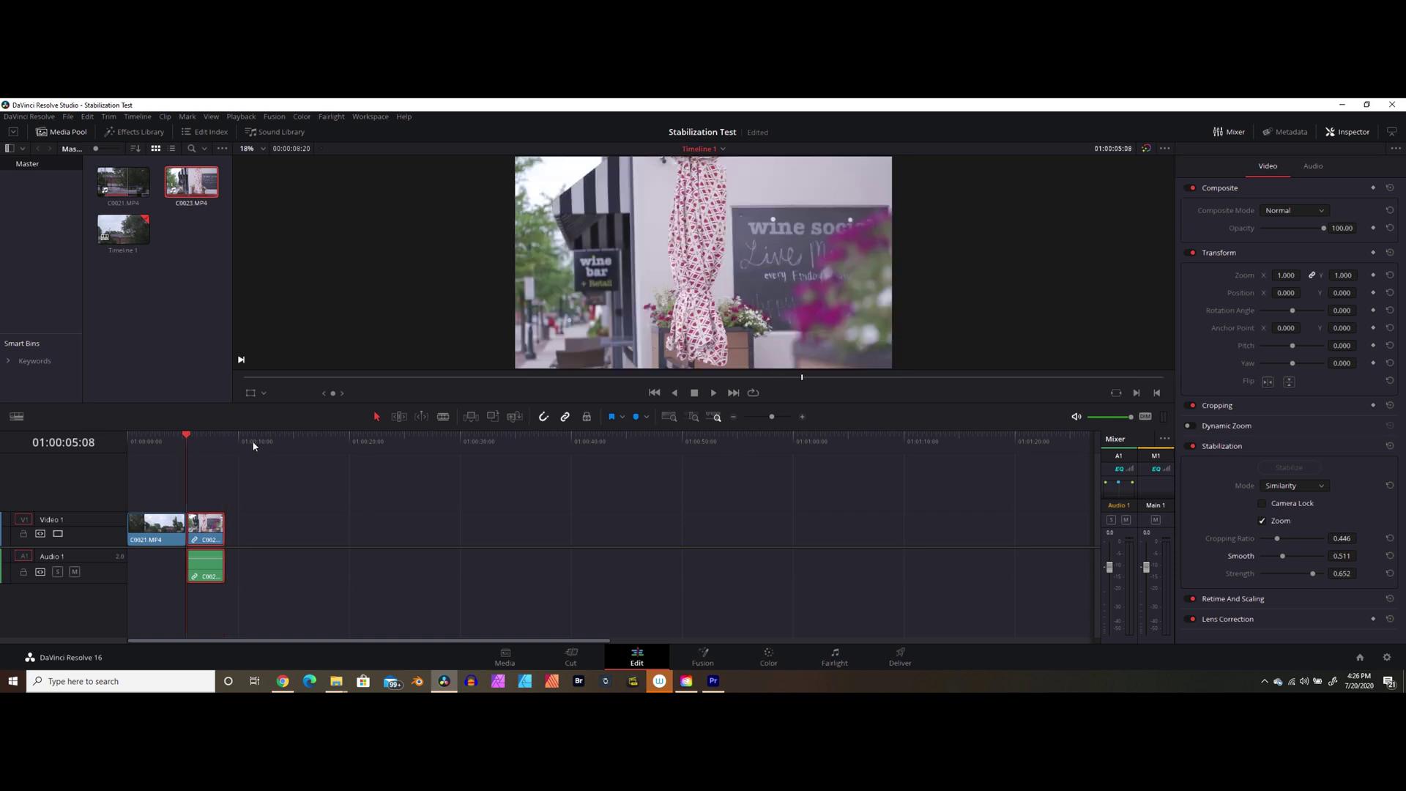
left_click(714, 393)
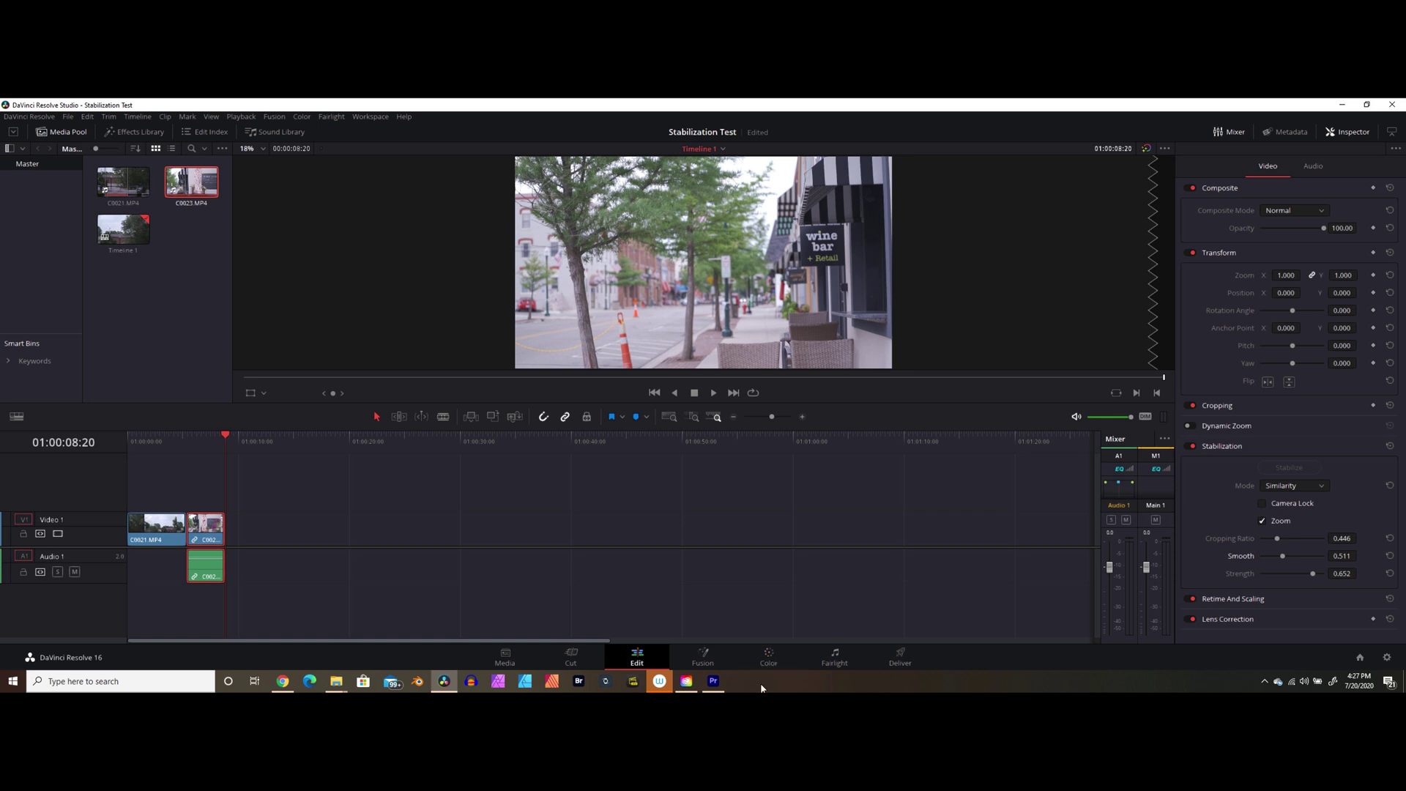
left_click(1389, 445)
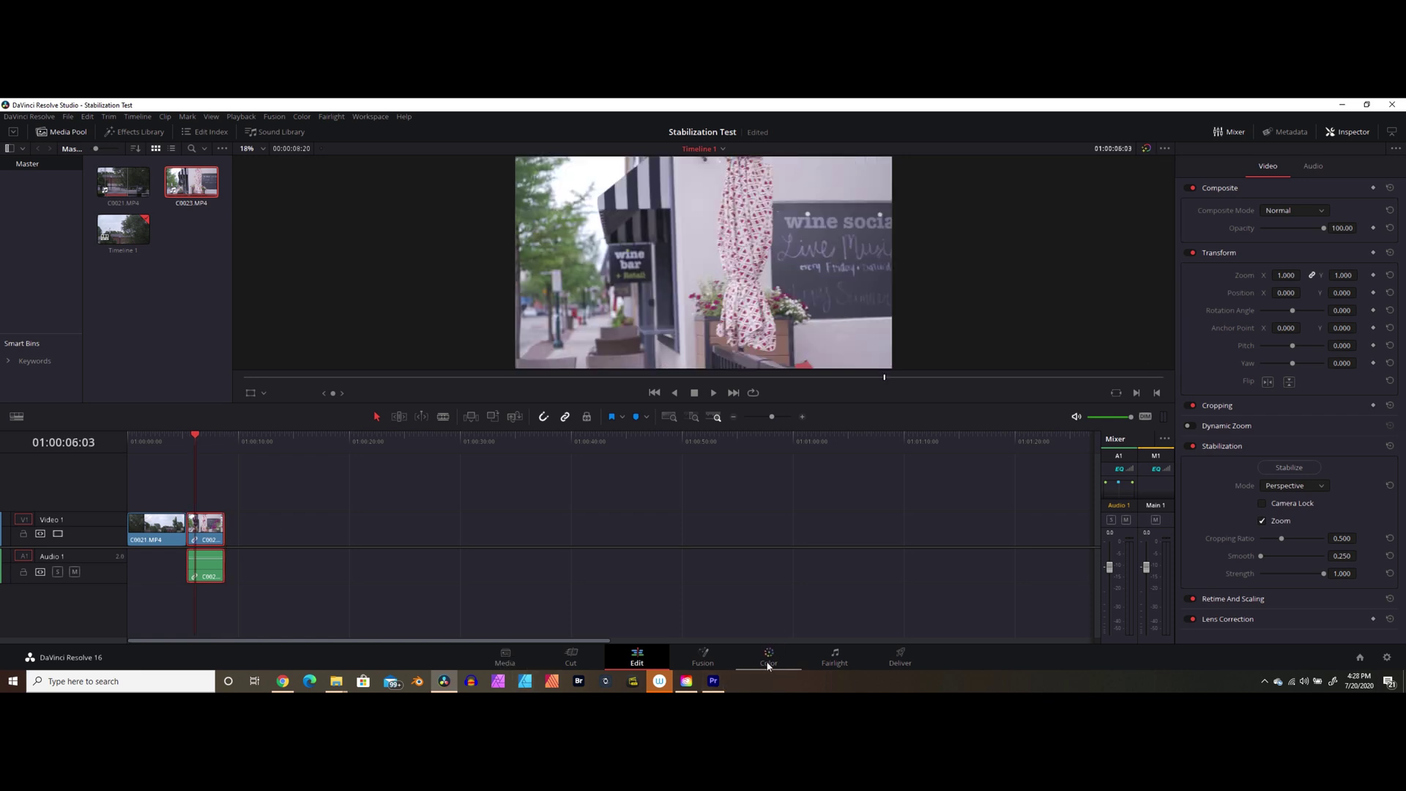
- On the Color page, nudge node 01, play the second clip and scrub back to about five seconds
left_click(768, 659)
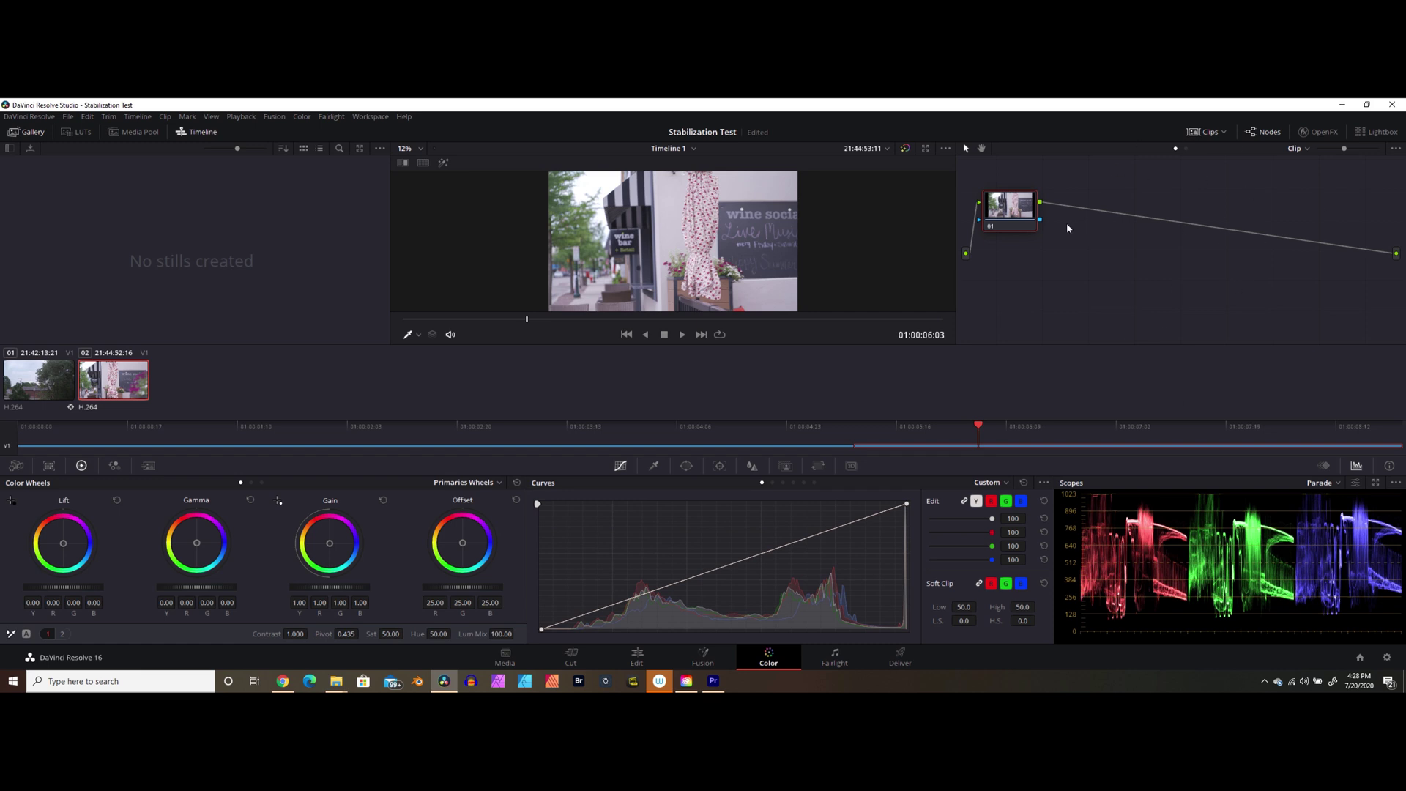
left_click_drag(1014, 207, 1033, 203)
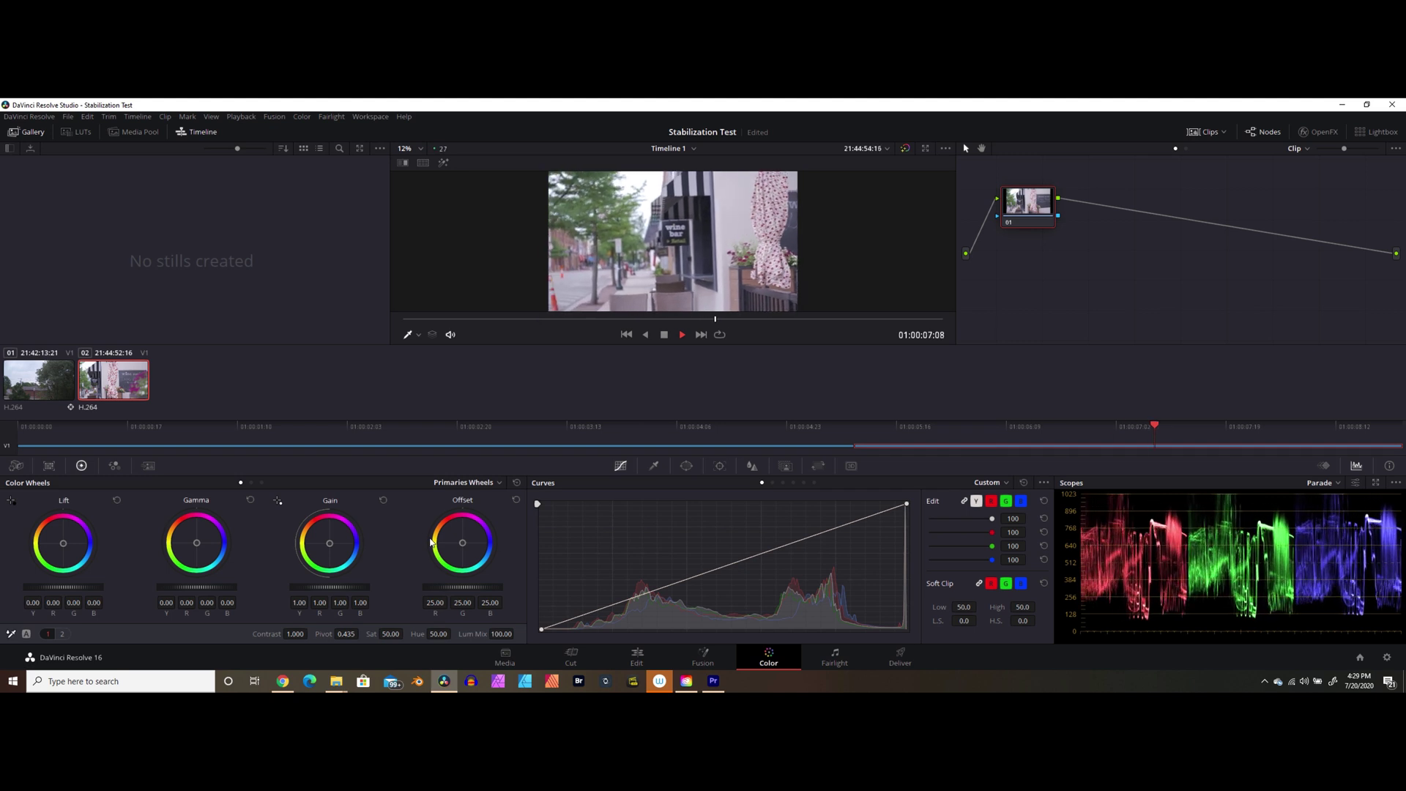
key("space")
left_click_drag(1285, 426, 873, 439)
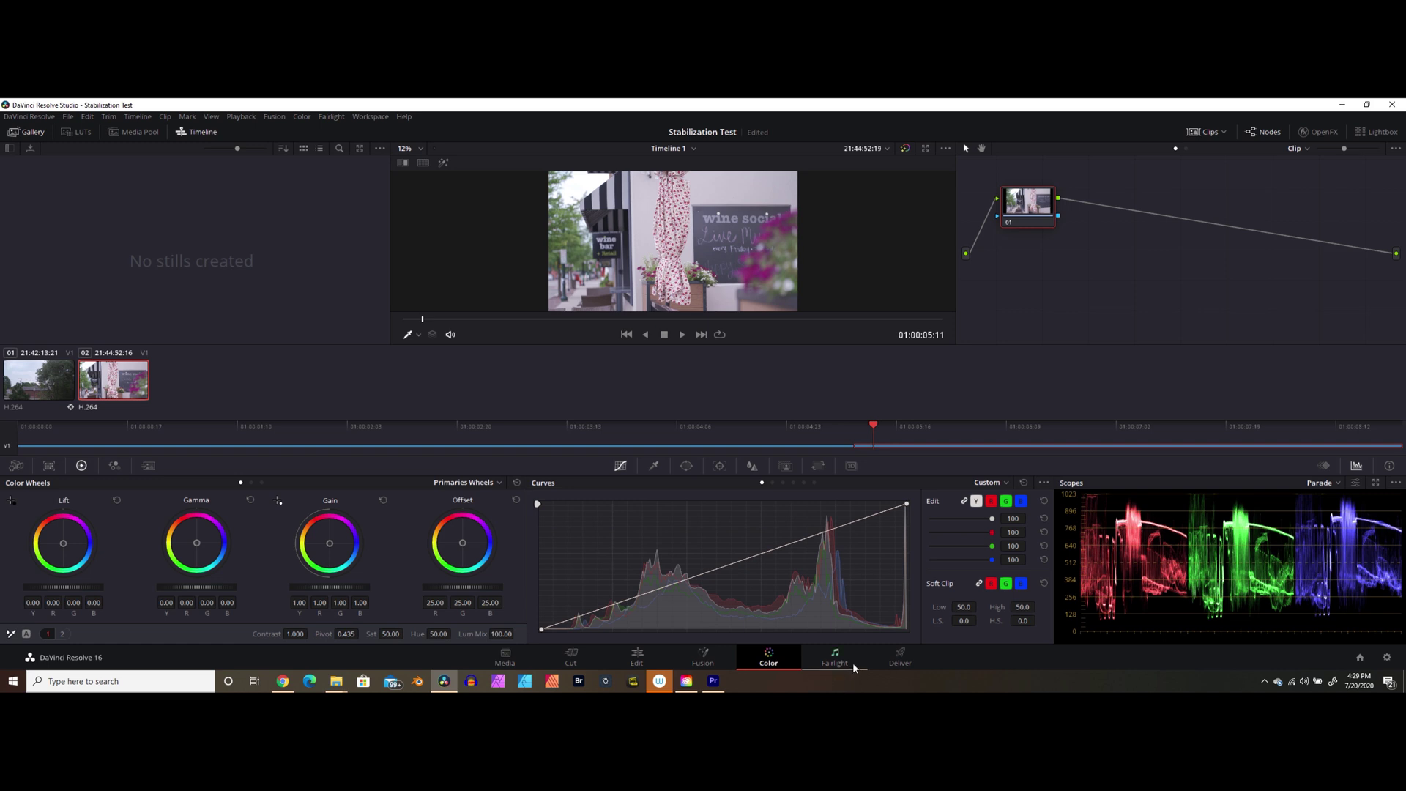
- Switch the Tracker palette mode from Window to Stabilizer, then return to the Edit page
left_click(720, 466)
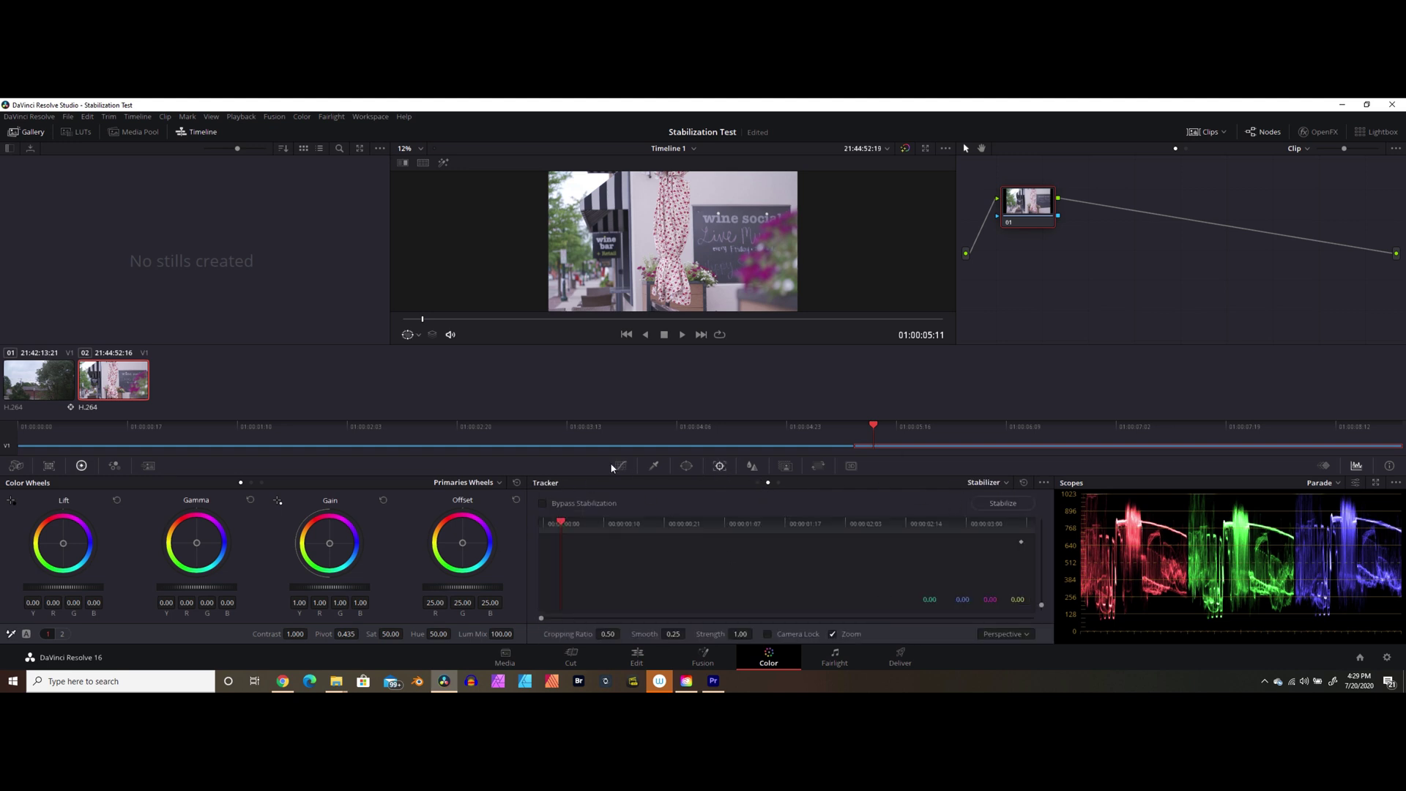
left_click(992, 482)
left_click(1015, 501)
left_click(1005, 483)
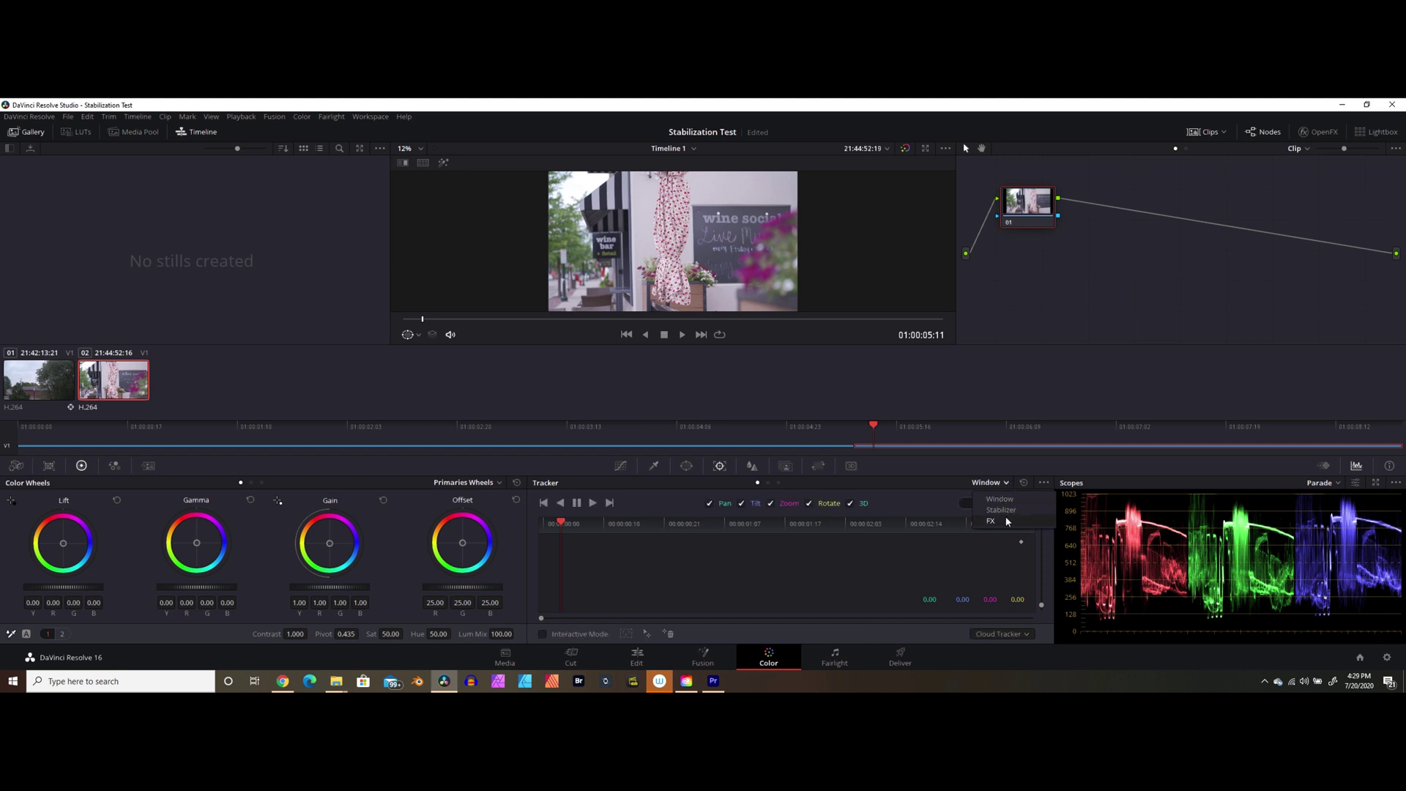
left_click(1009, 513)
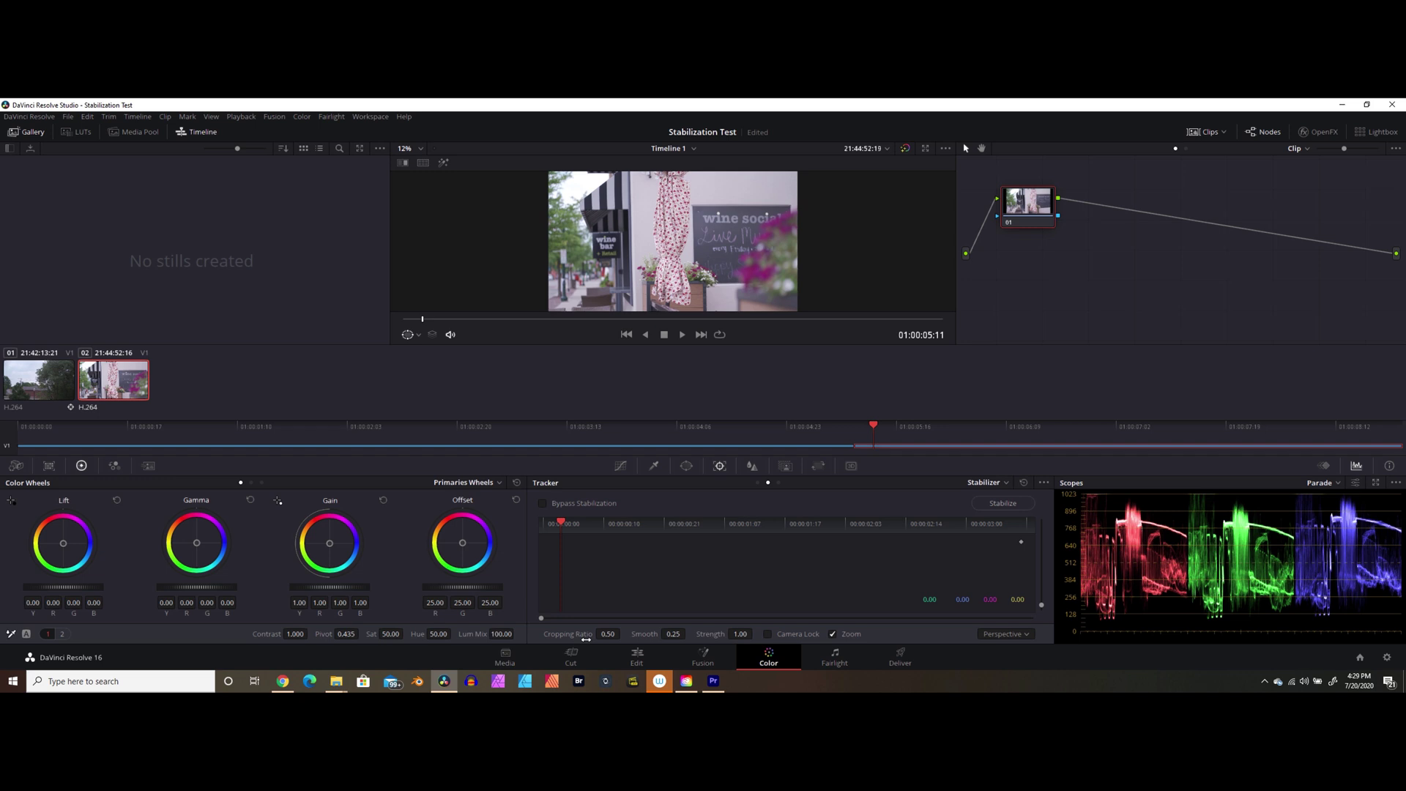
left_click(648, 658)
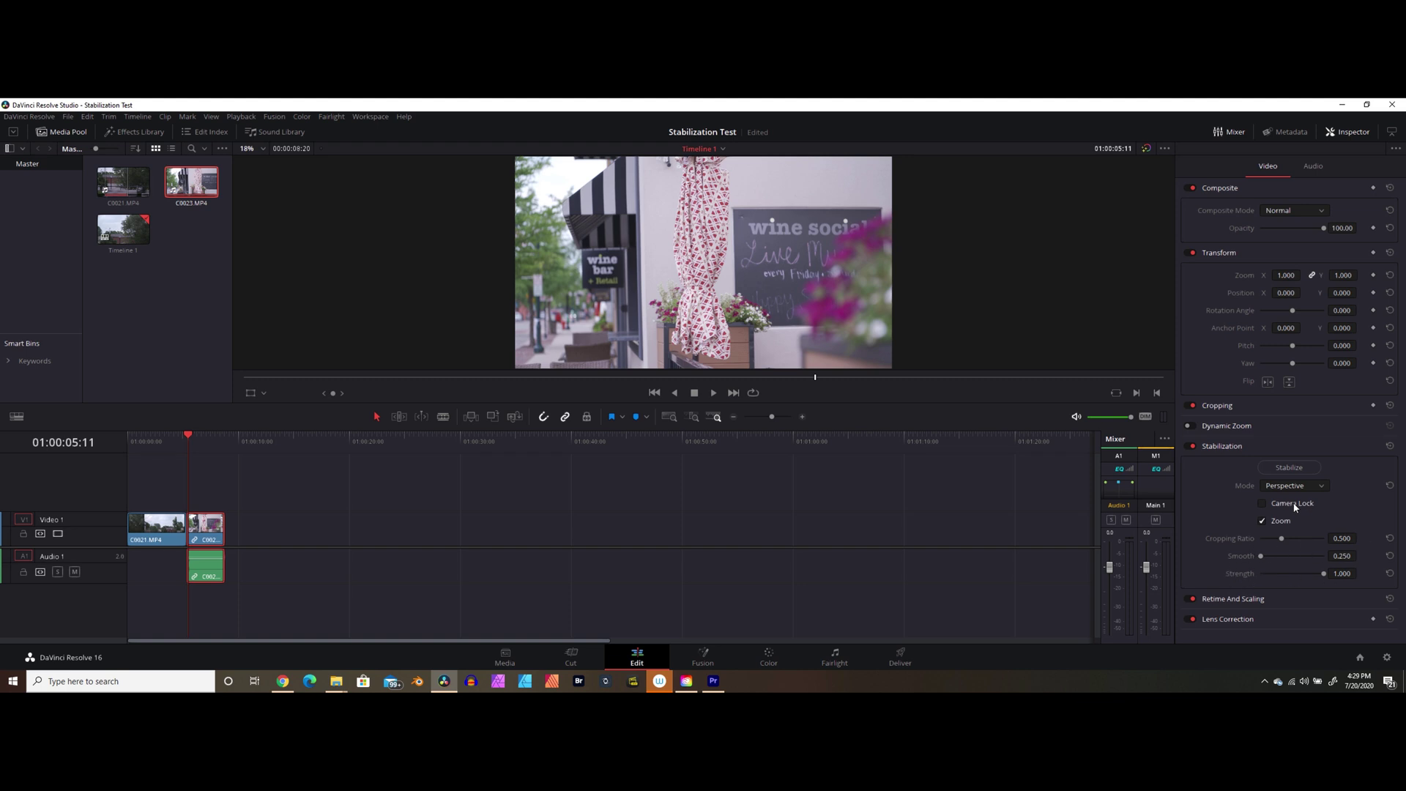
- Review the stabilization mode lists on the Edit and Color pages, leaving both on Perspective
left_click(1325, 486)
left_click(1342, 478)
left_click(743, 666)
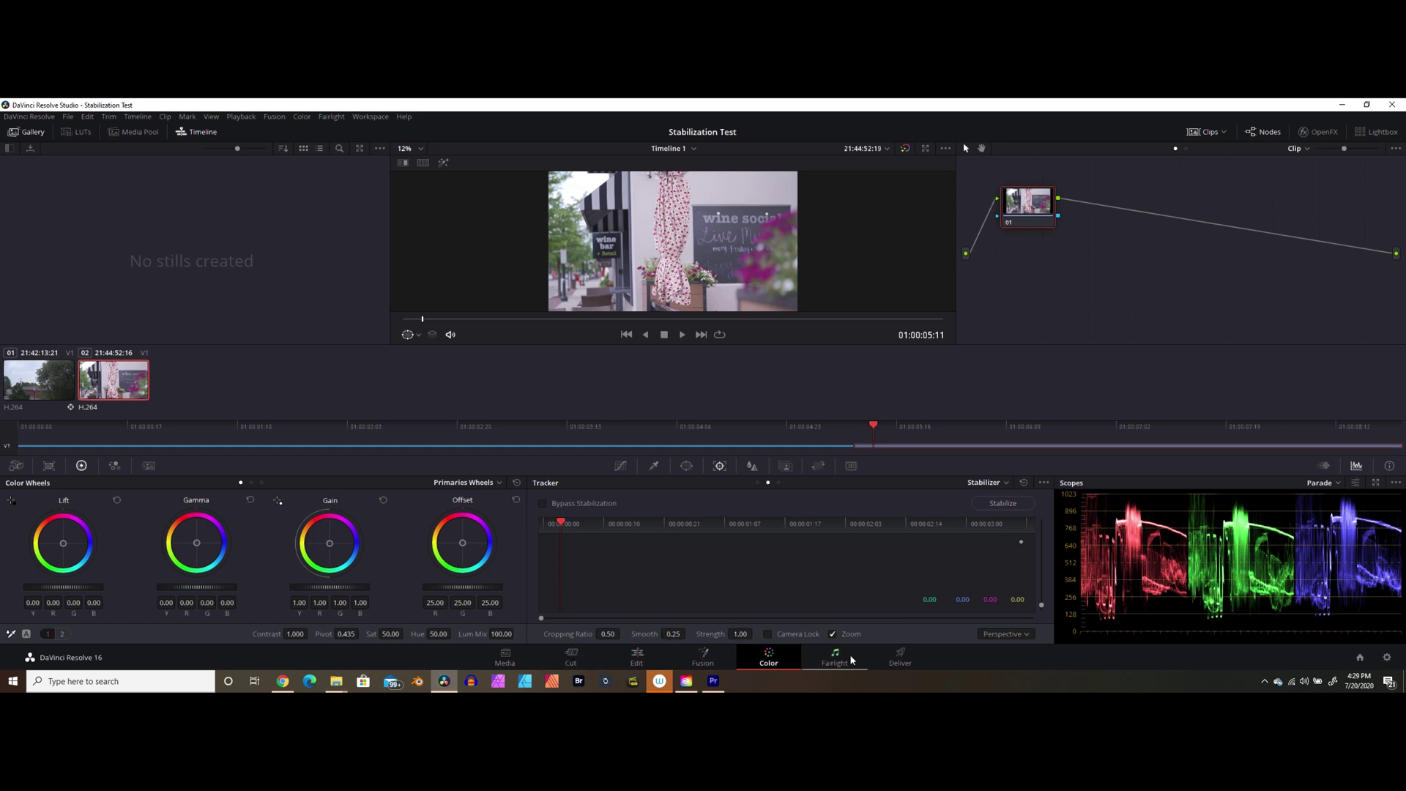
left_click(1025, 634)
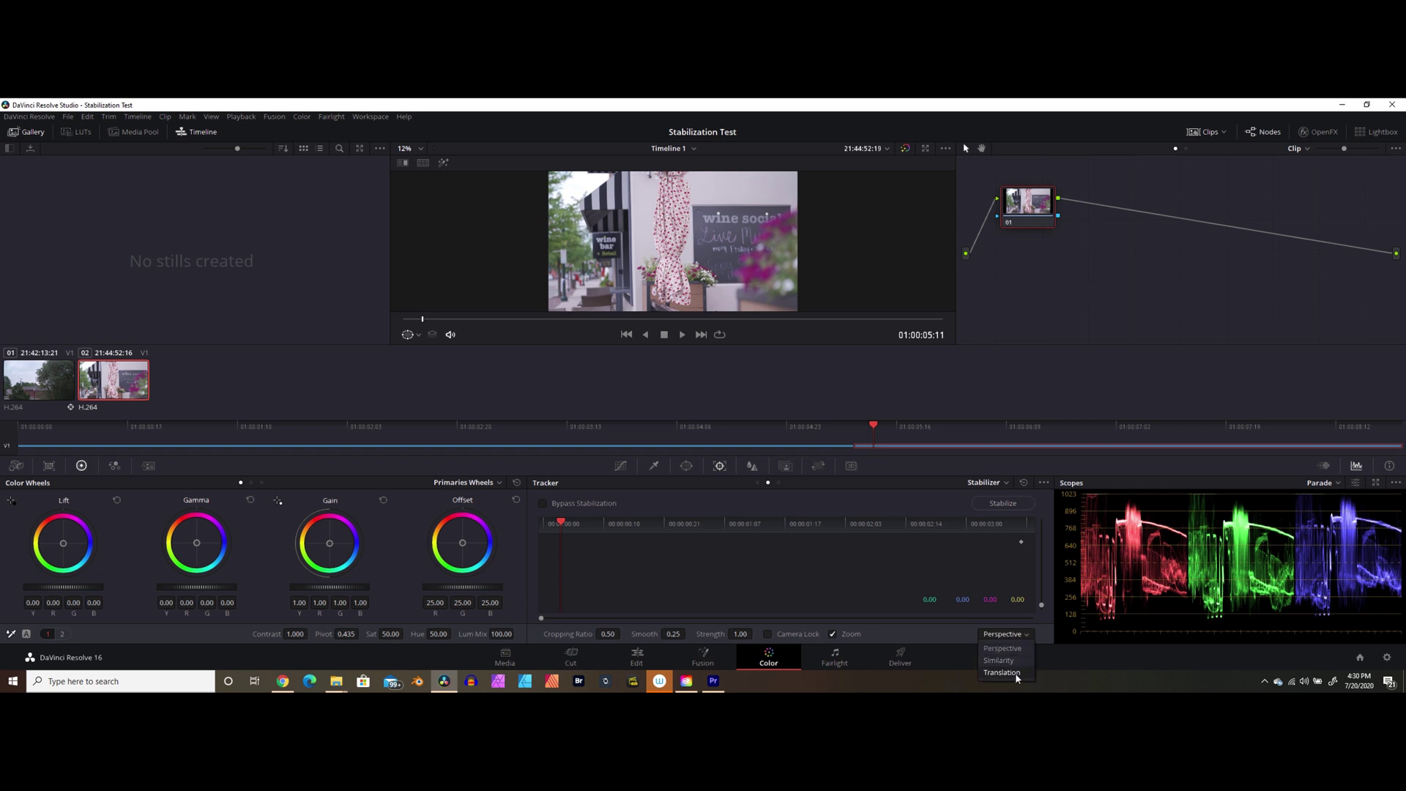
left_click(929, 635)
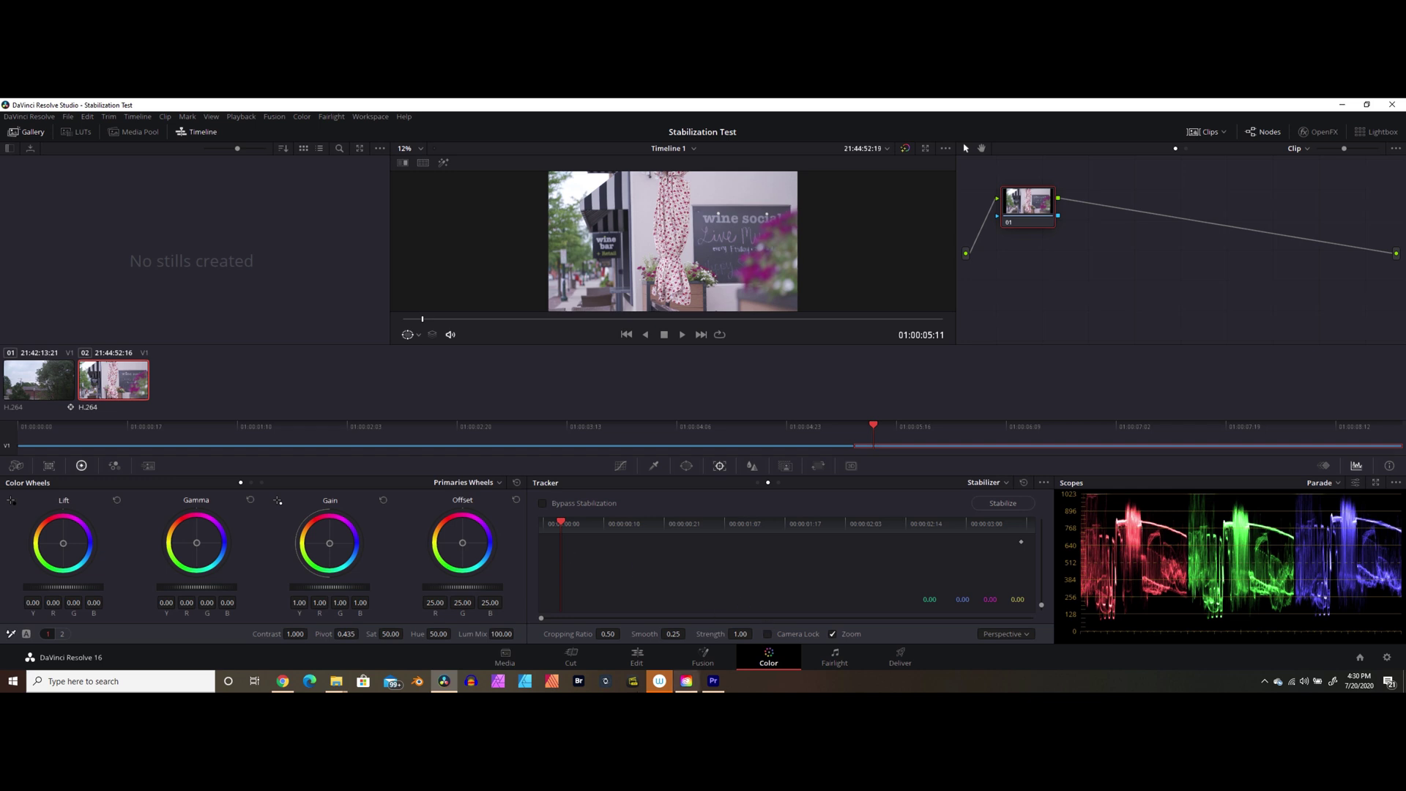
left_click(640, 657)
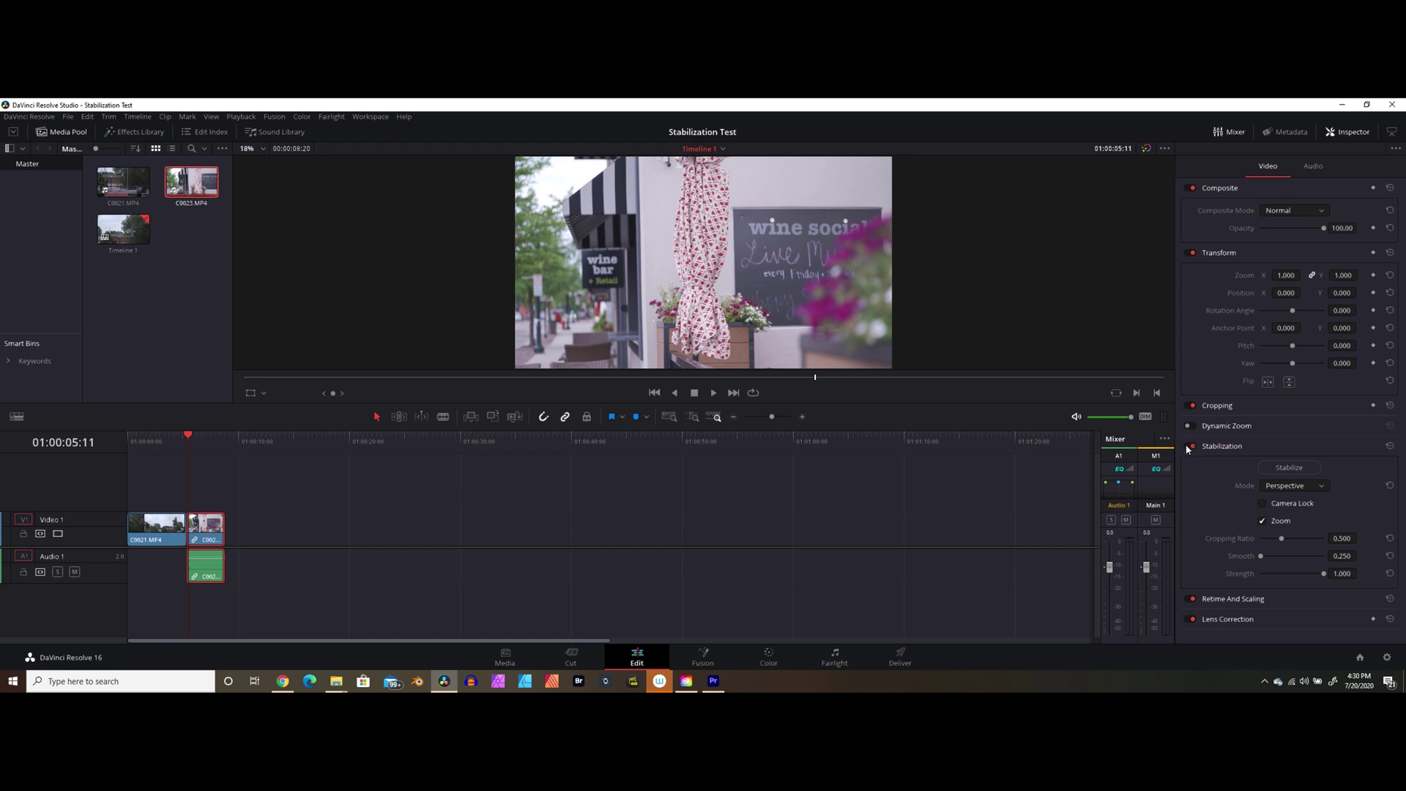
left_click(1190, 446)
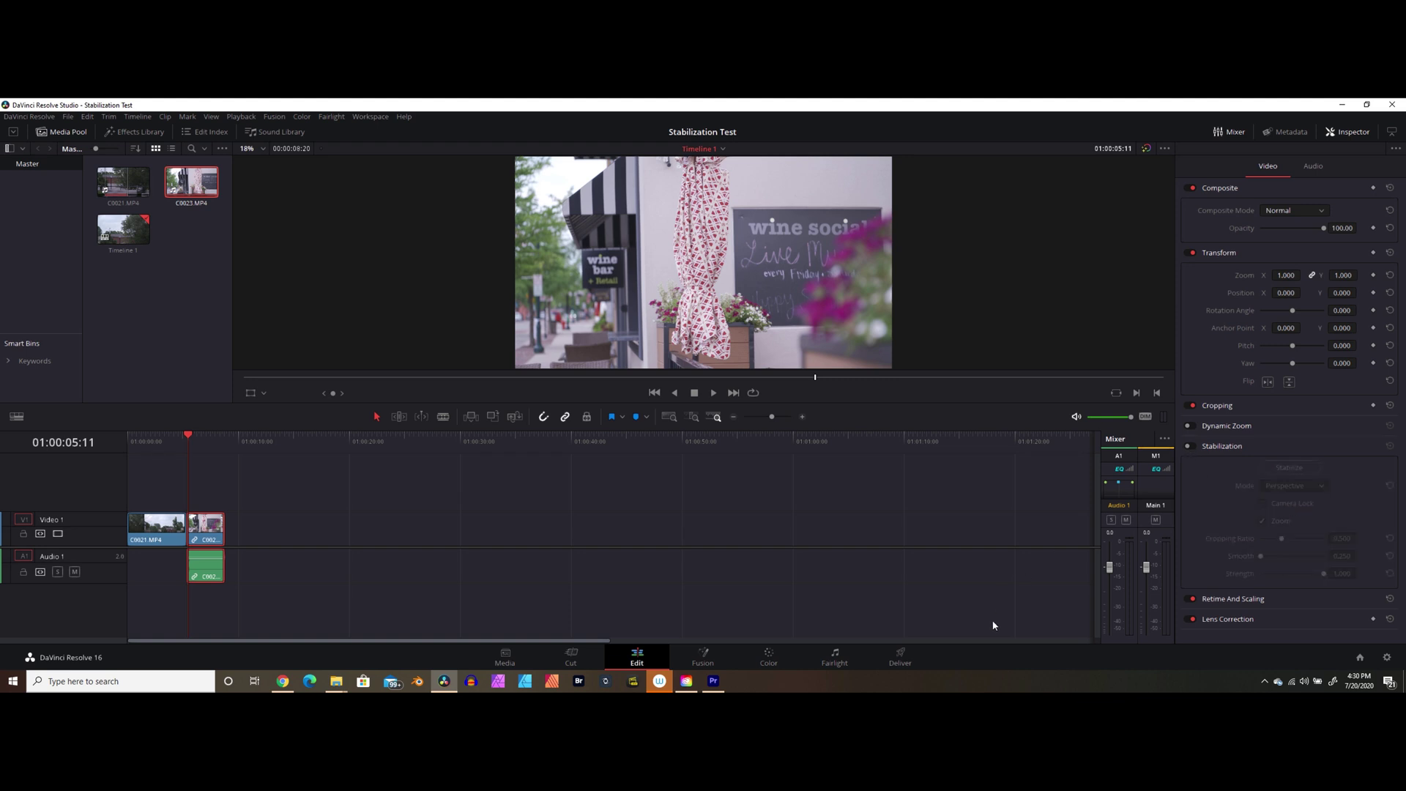
left_click(1189, 446)
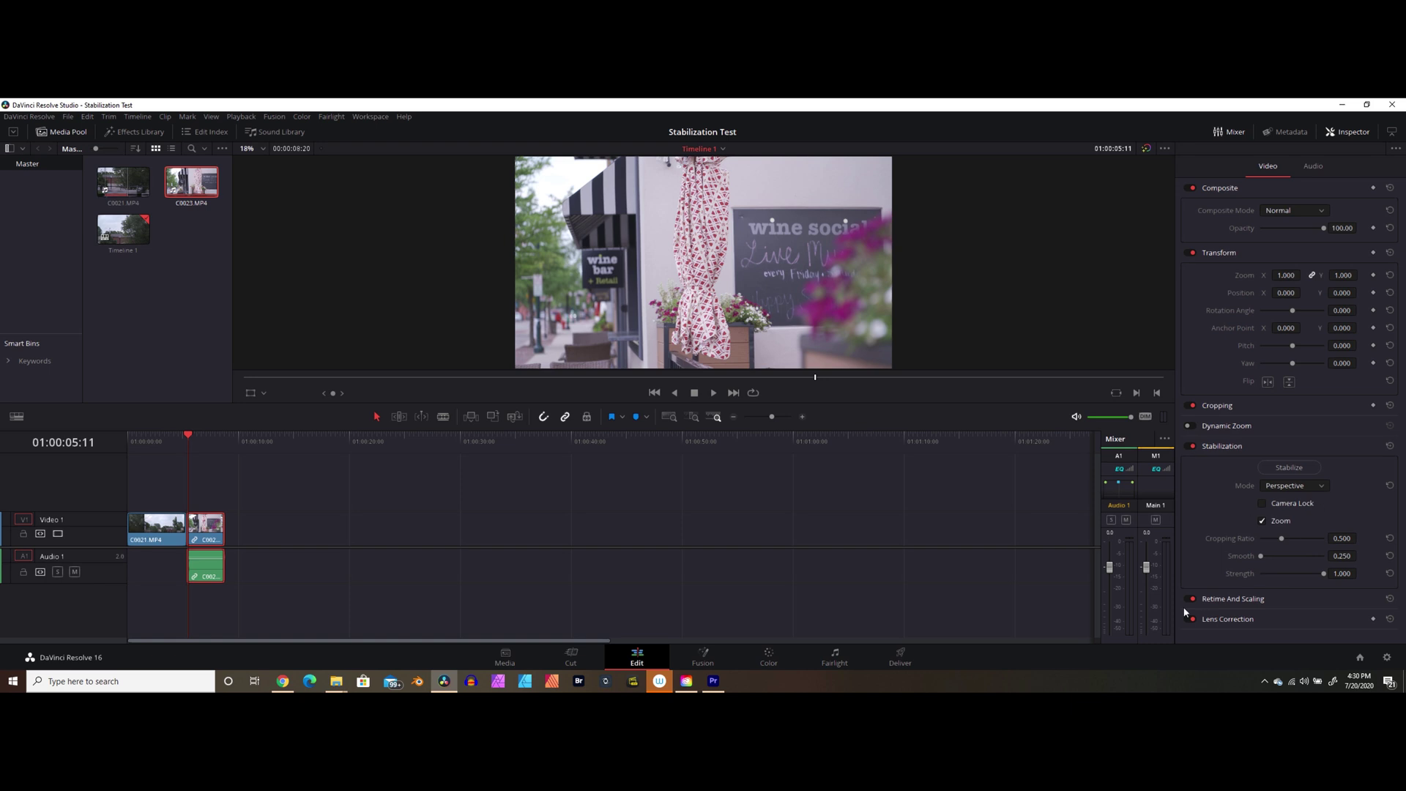
left_click(768, 656)
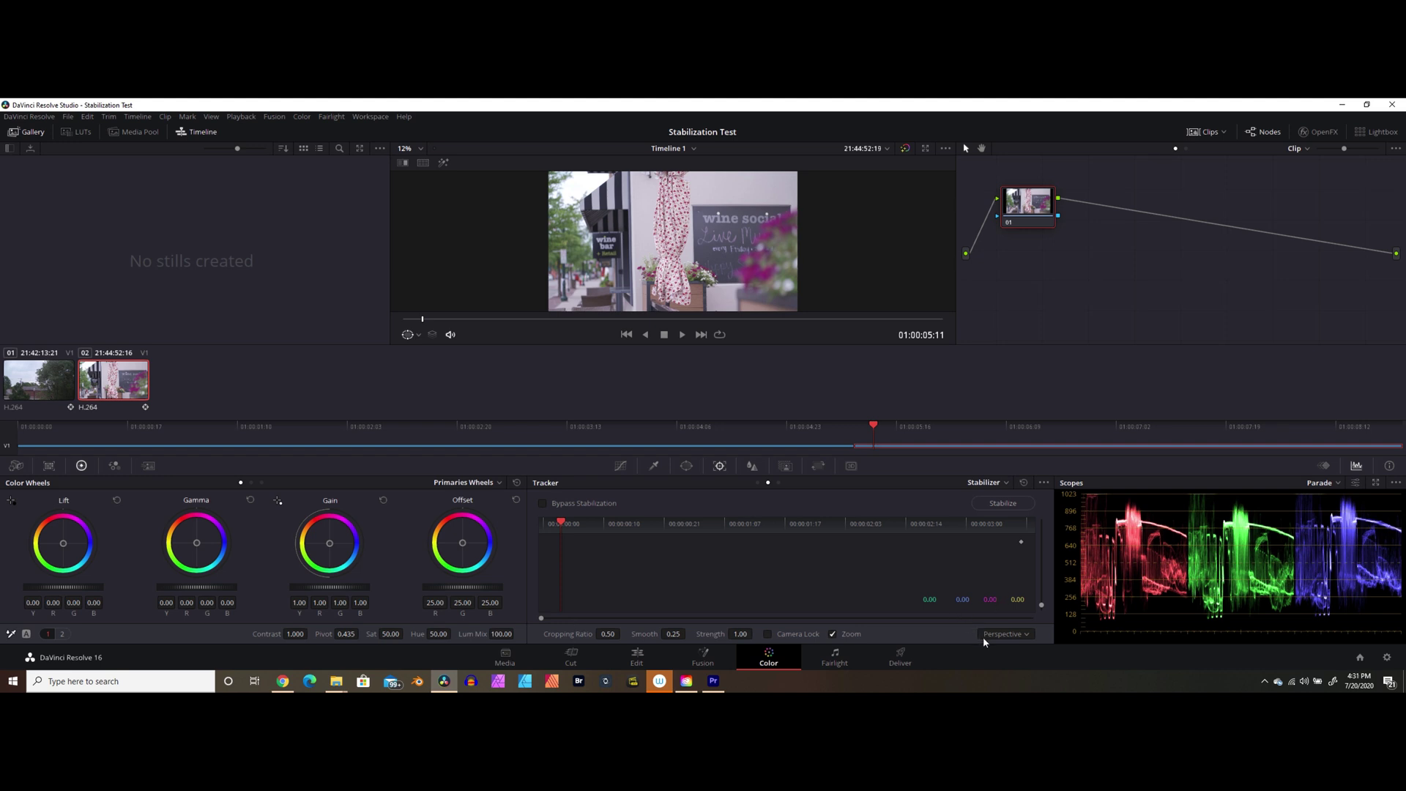
- Set the Color page stabilizer to Similarity, strength .90, smooth .35, and run Stabilize
left_click(1022, 634)
left_click(998, 660)
left_click(731, 634)
type(".90")
key("shift+Tab")
type(".35")
left_click(1002, 503)
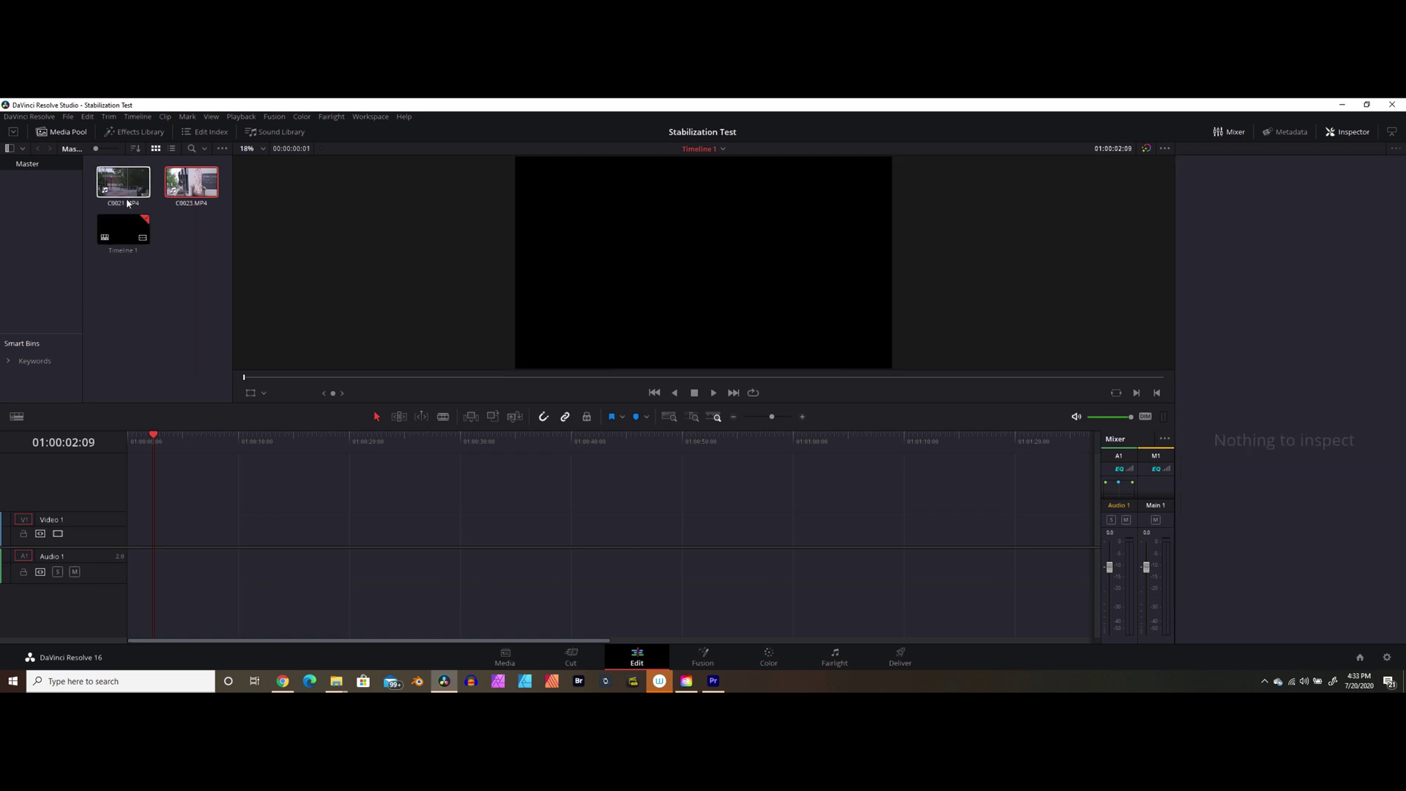
- Preview clip C0021 and place it on the empty timeline, starting from its beginning
left_click(119, 192)
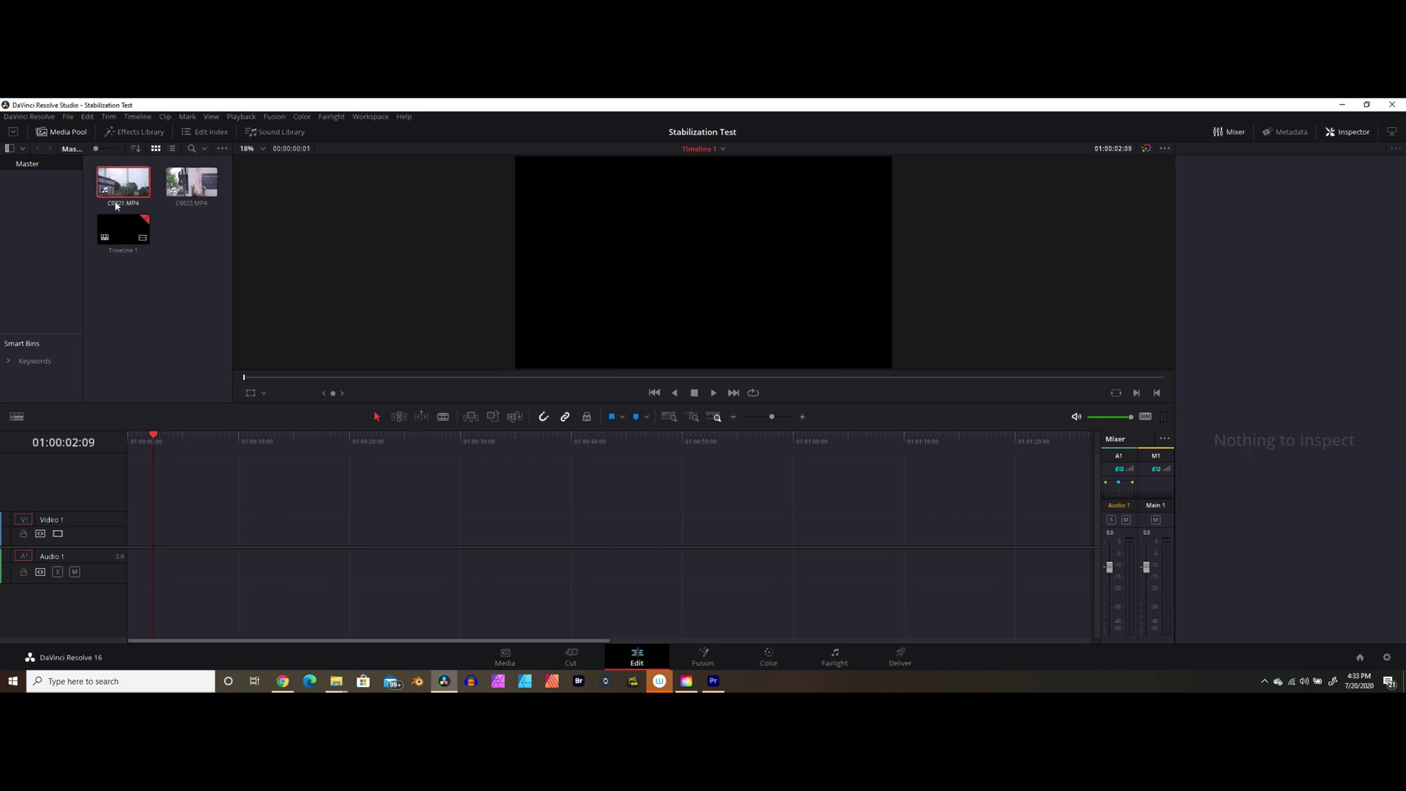
double_click(117, 192)
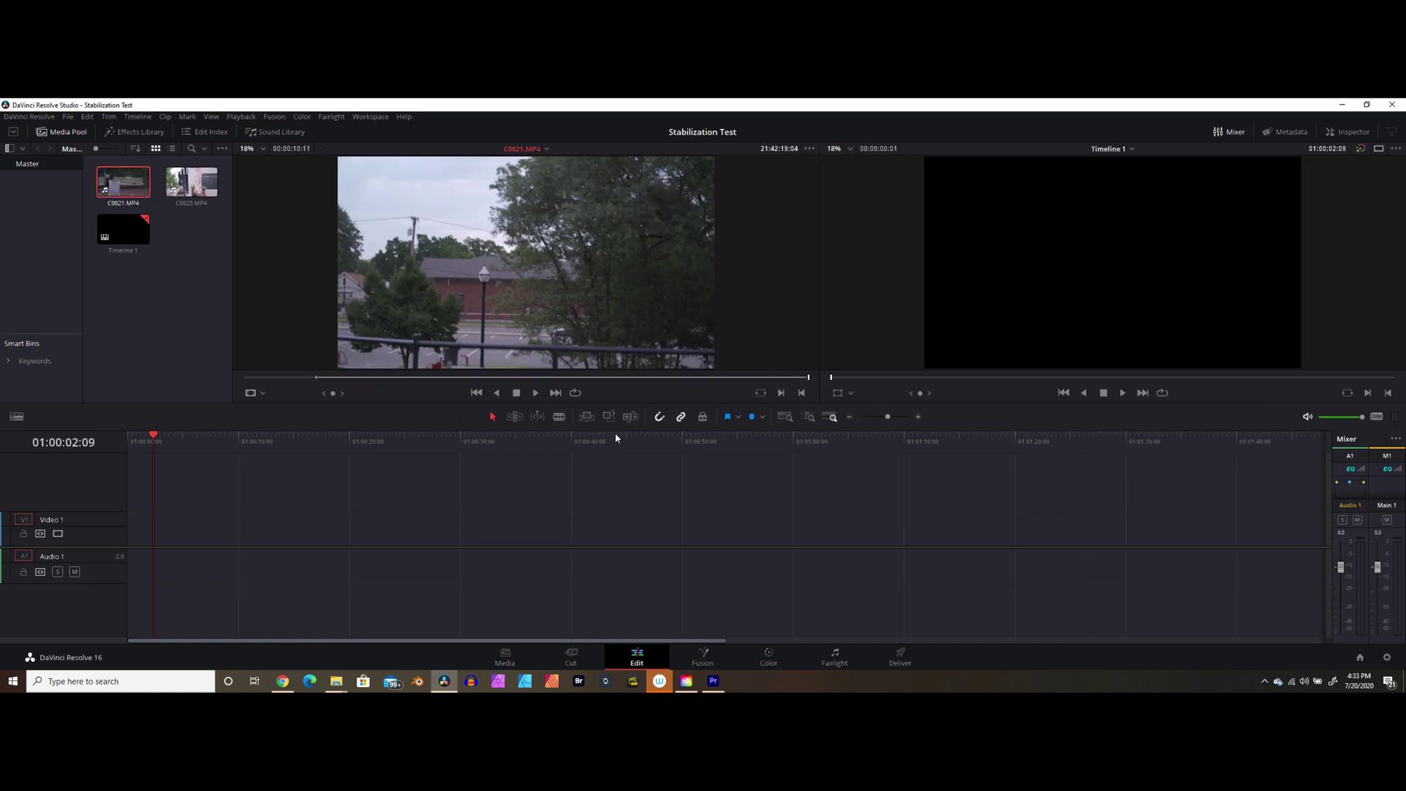
left_click_drag(128, 183, 143, 530)
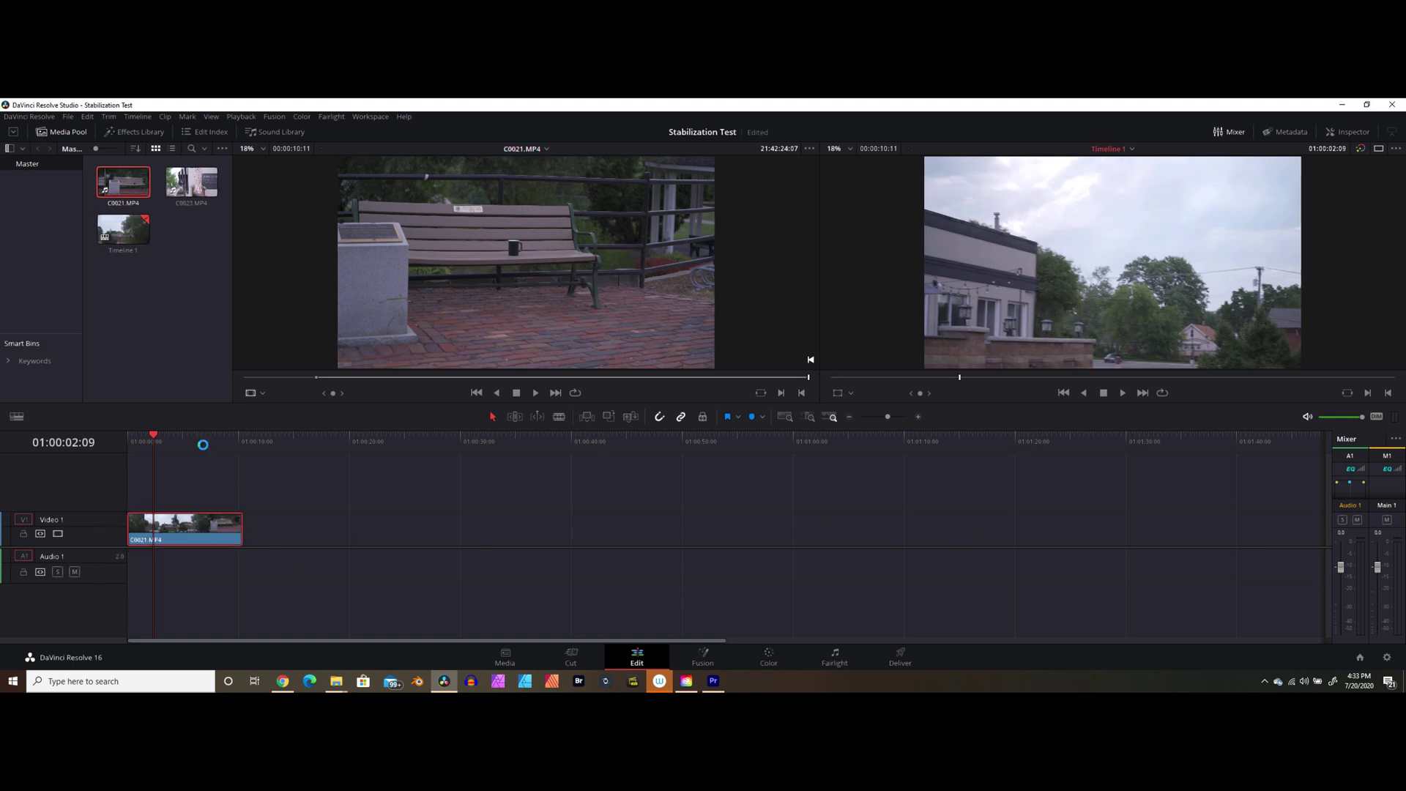
left_click_drag(154, 436, 105, 444)
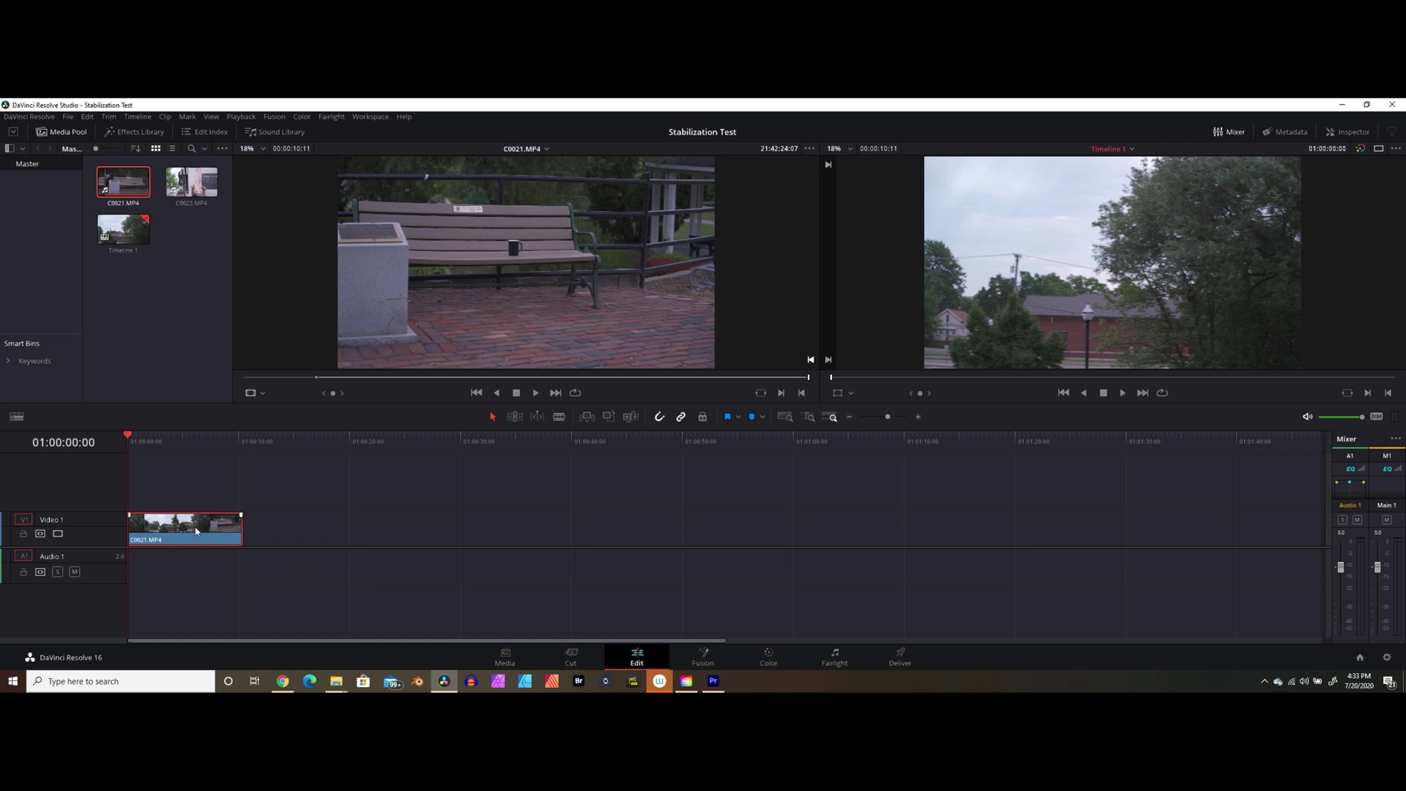
- Stabilize C0021 in Perspective mode from the Inspector and play back the result
left_click(1347, 133)
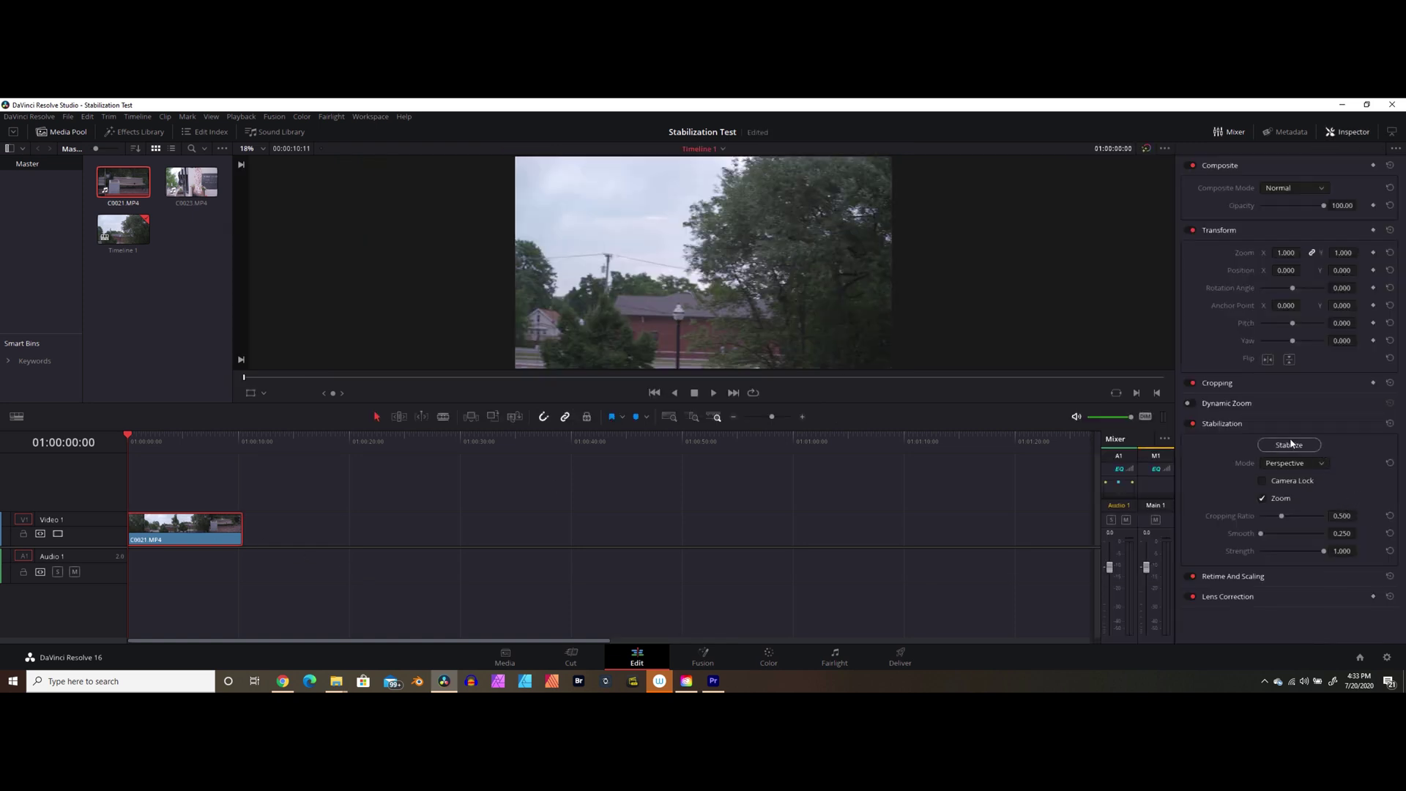
left_click(1314, 463)
left_click(1306, 479)
left_click(1279, 450)
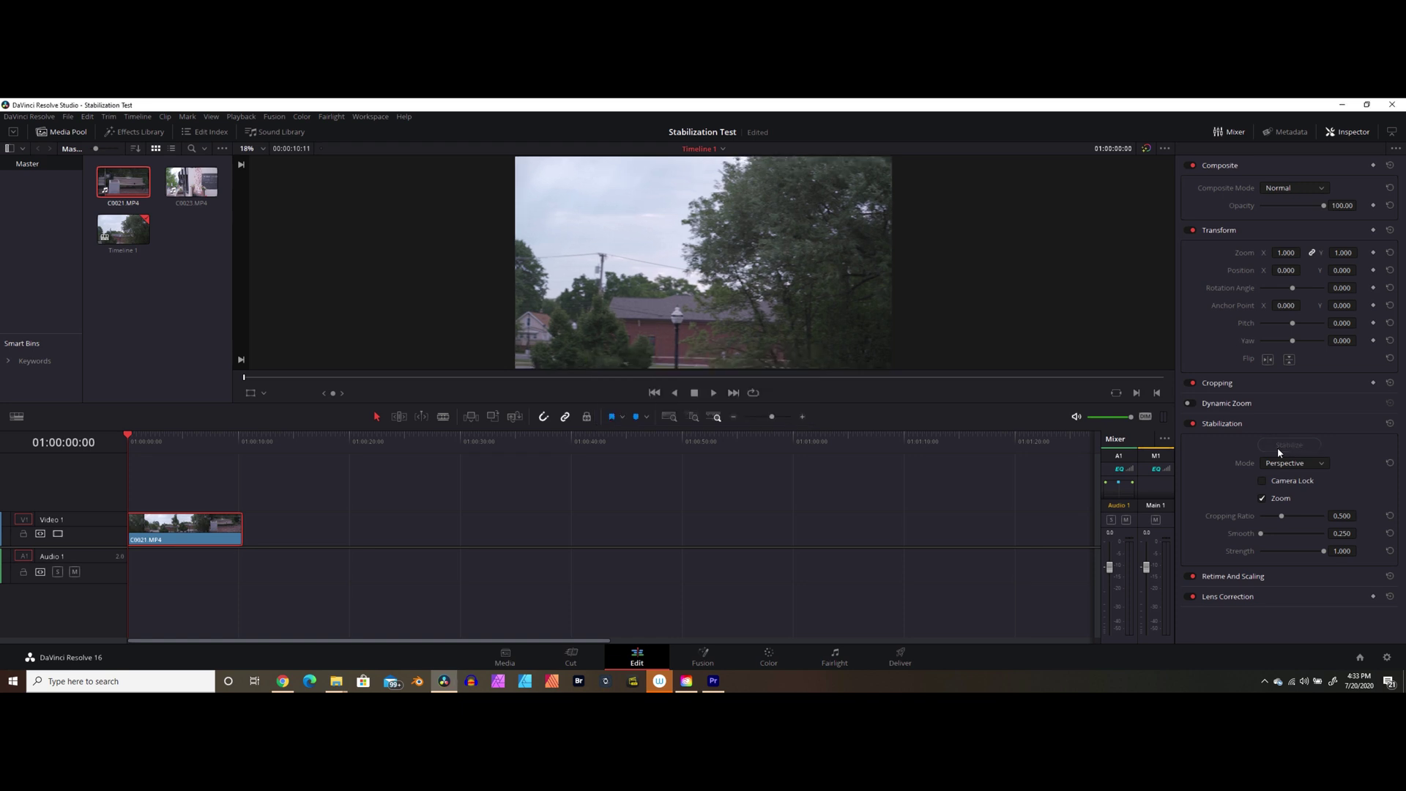
left_click(713, 393)
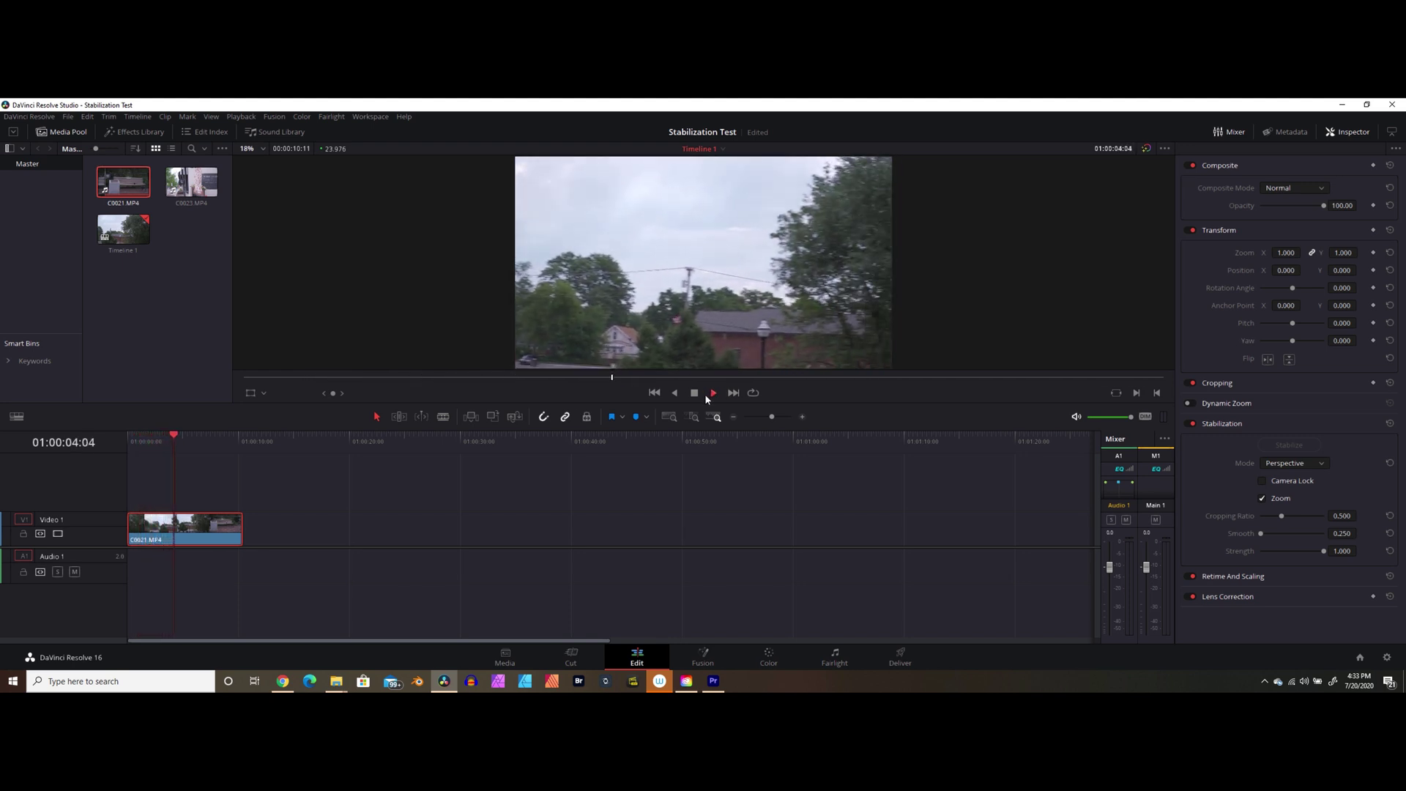
left_click(695, 393)
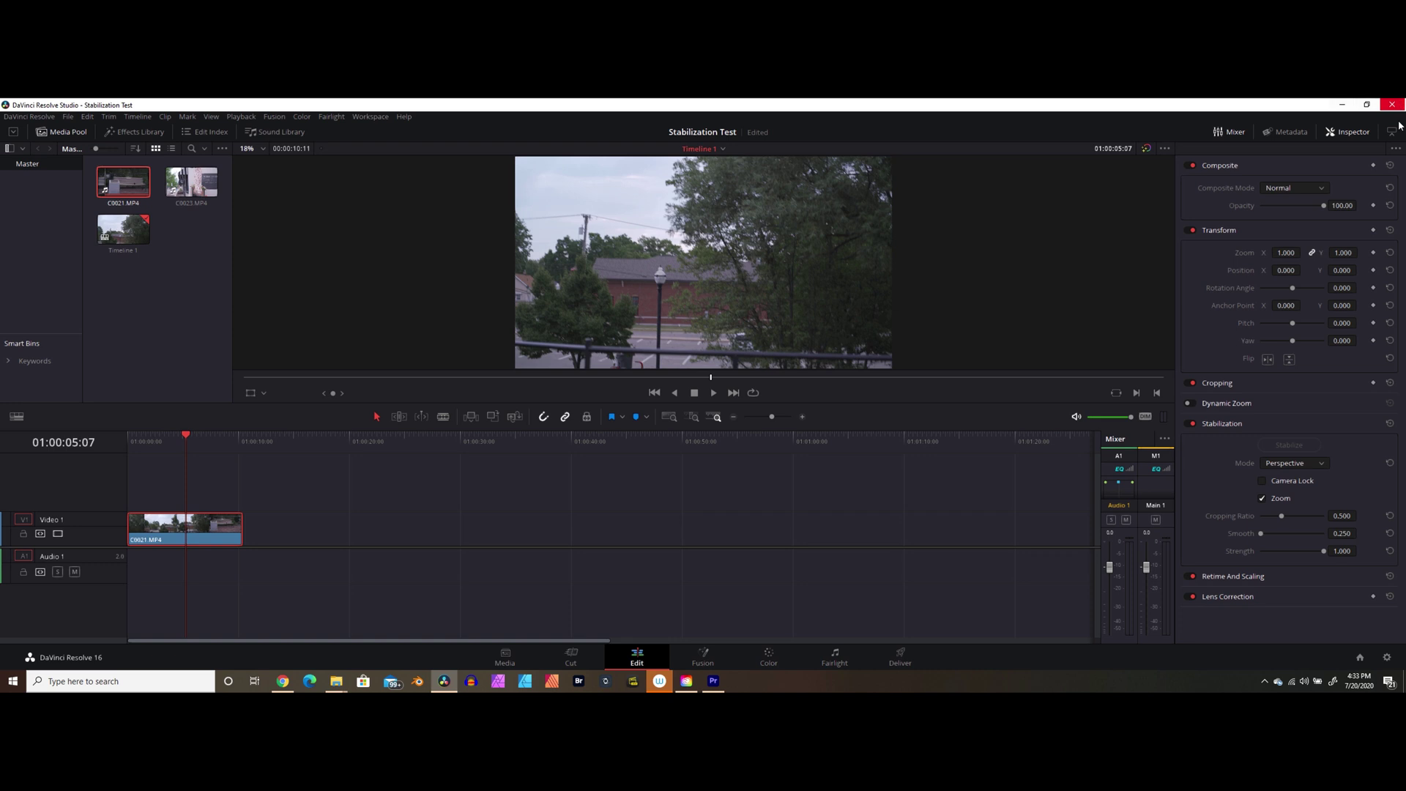
- In Premiere Pro, mark C0021's in point at 21:42:14:05 and drag its video into sequence C0023
left_click(719, 684)
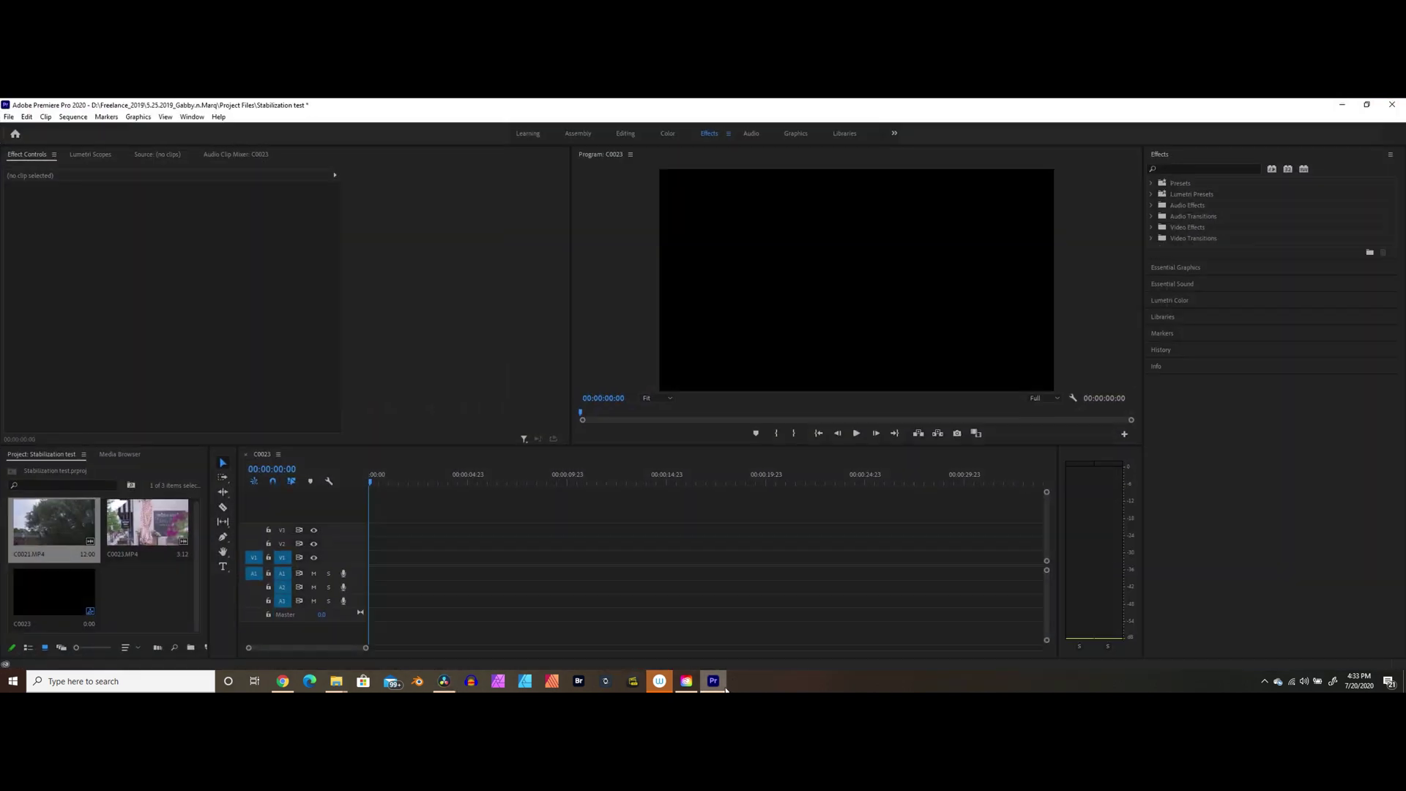
double_click(46, 524)
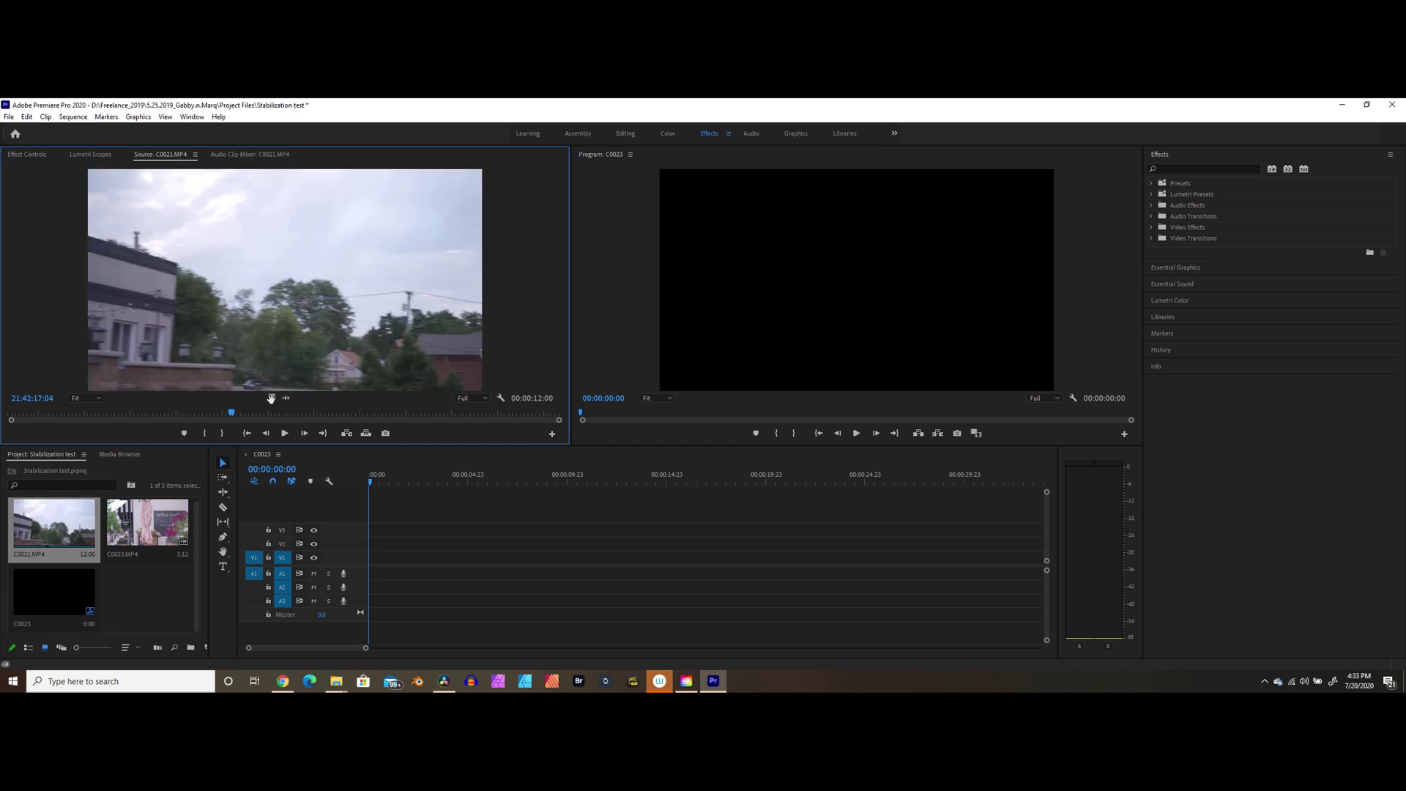
left_click_drag(230, 417, 14, 414)
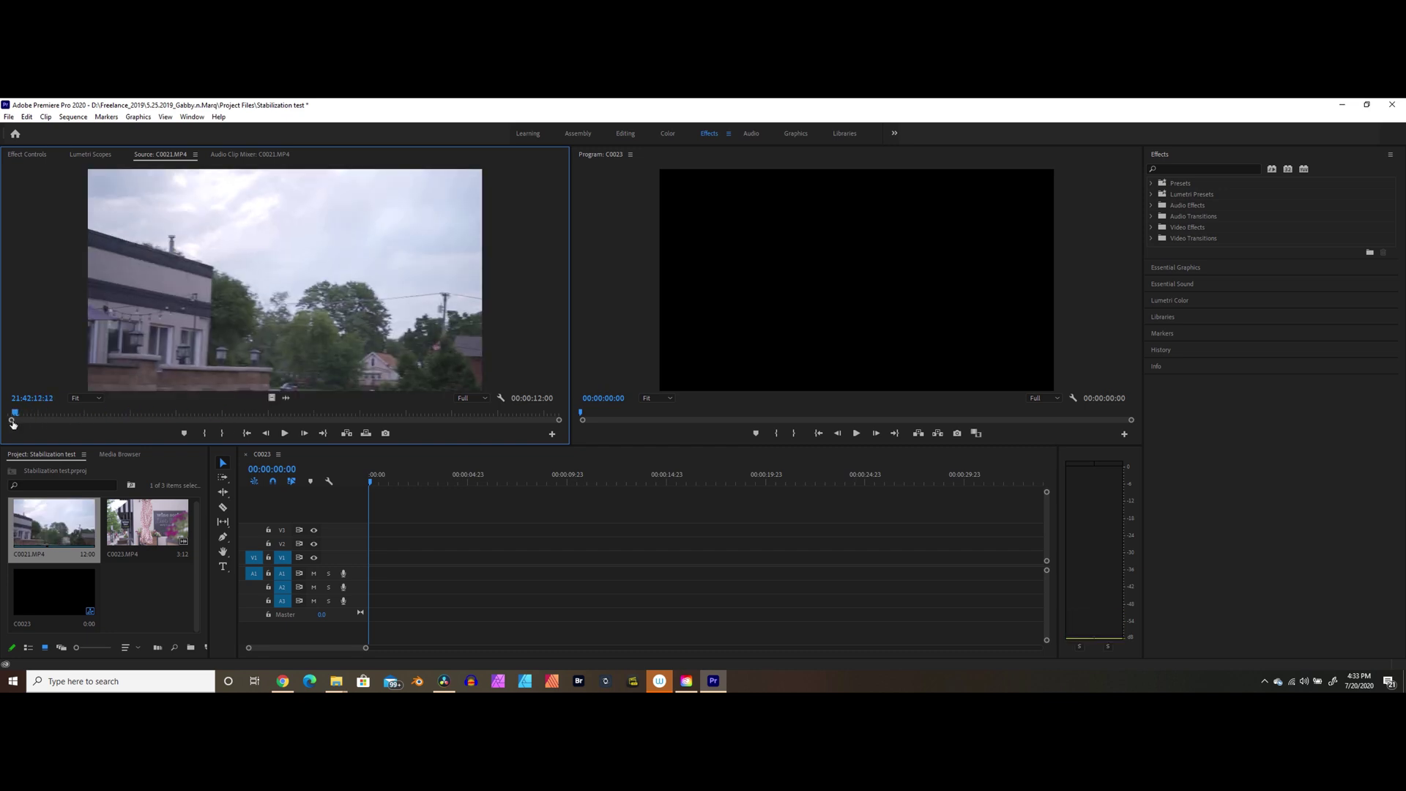
left_click(283, 434)
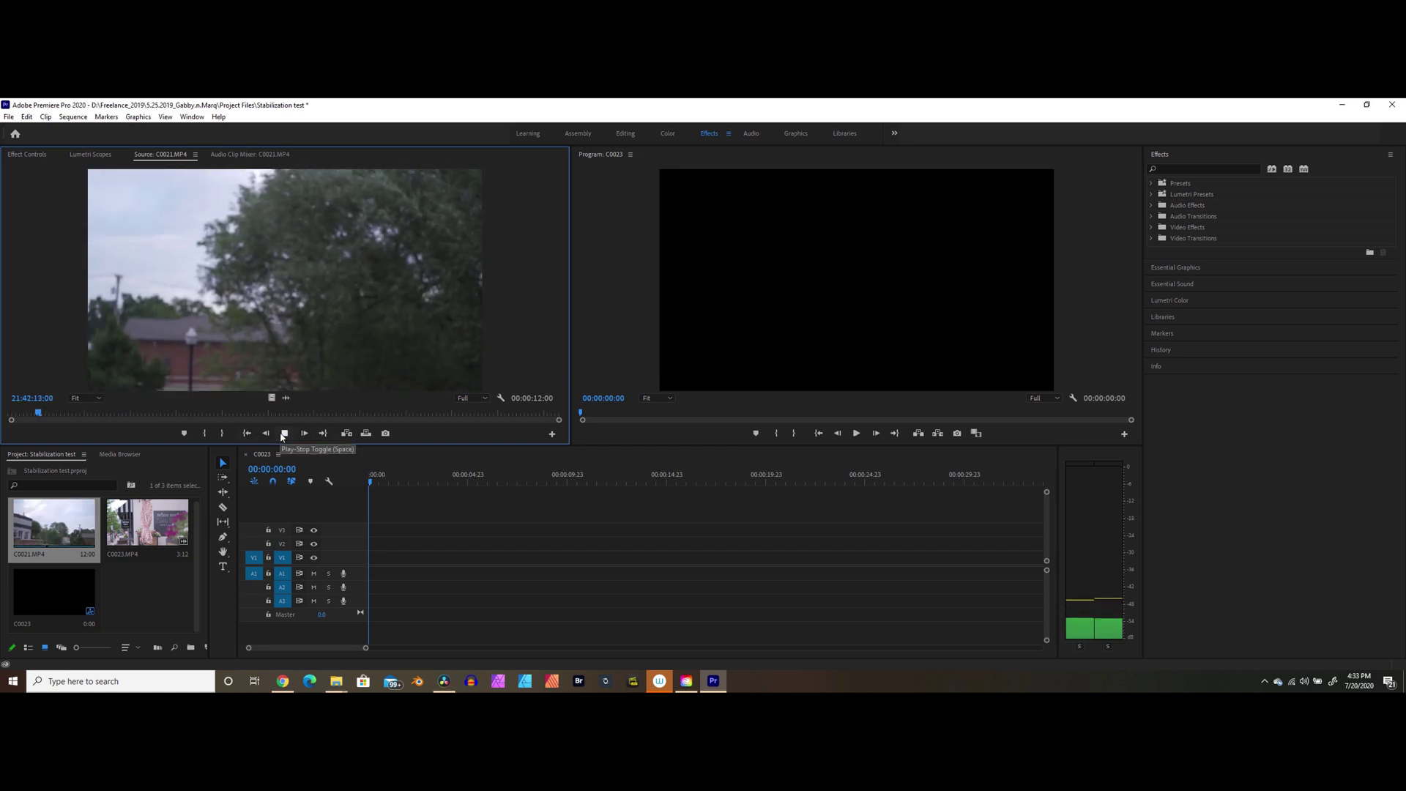
left_click(284, 434)
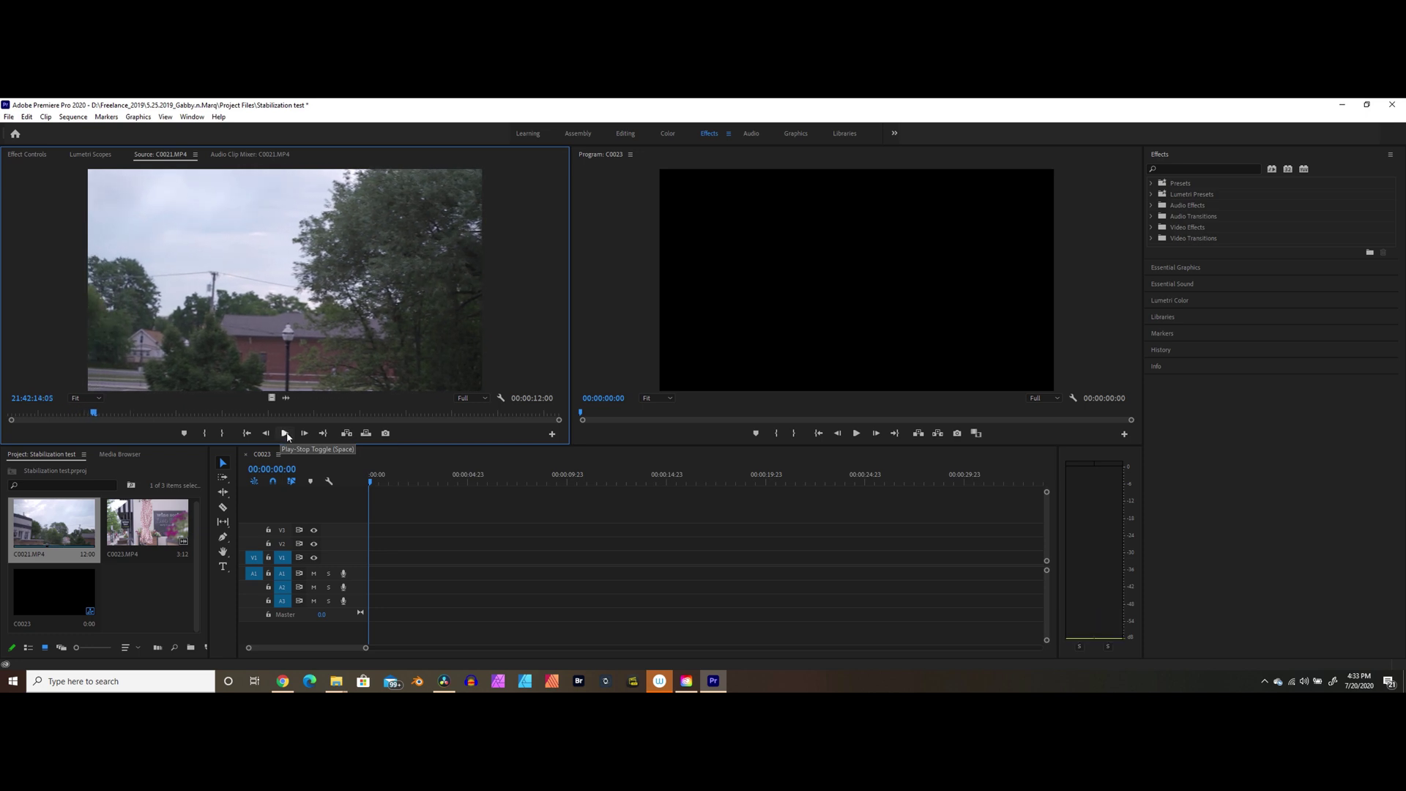
key("i")
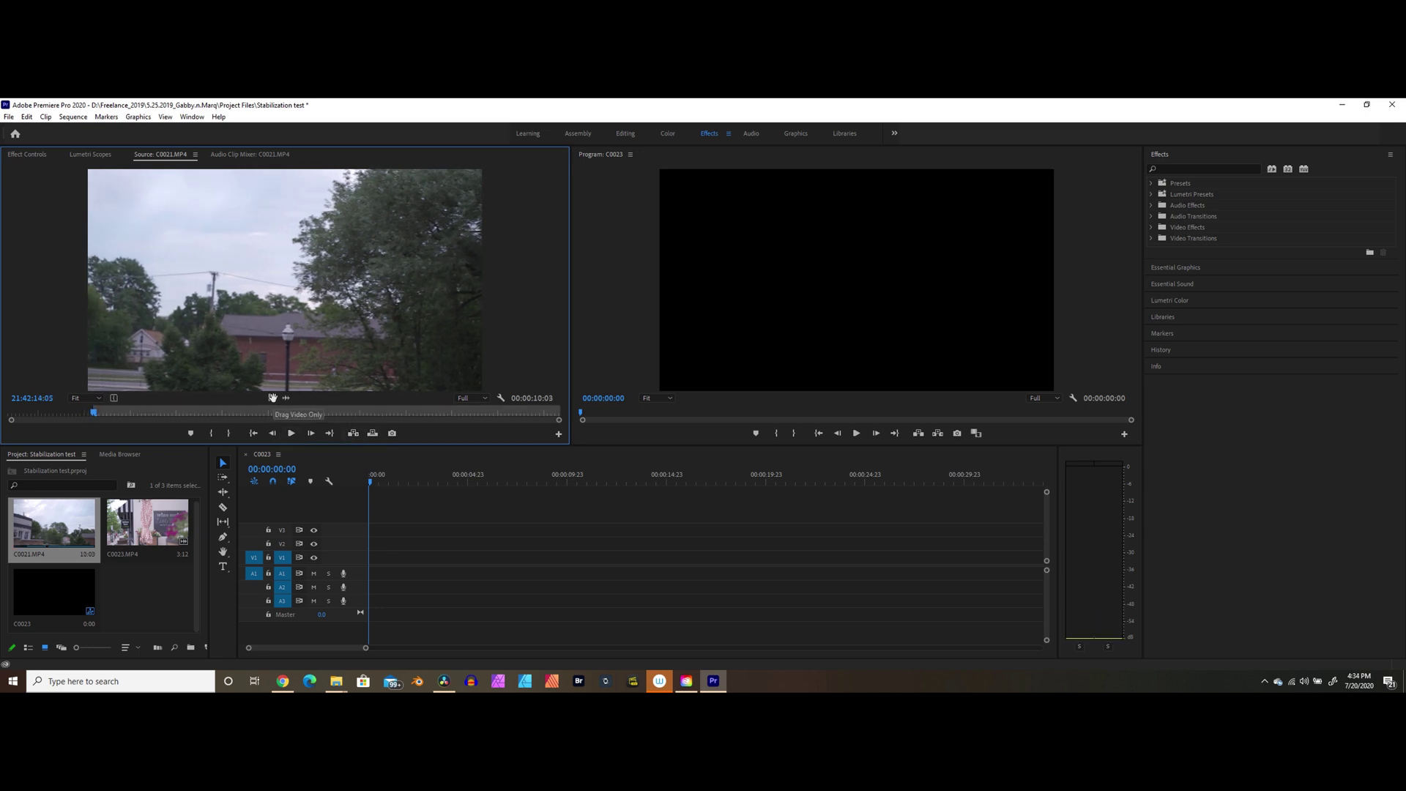
left_click_drag(272, 397, 385, 560)
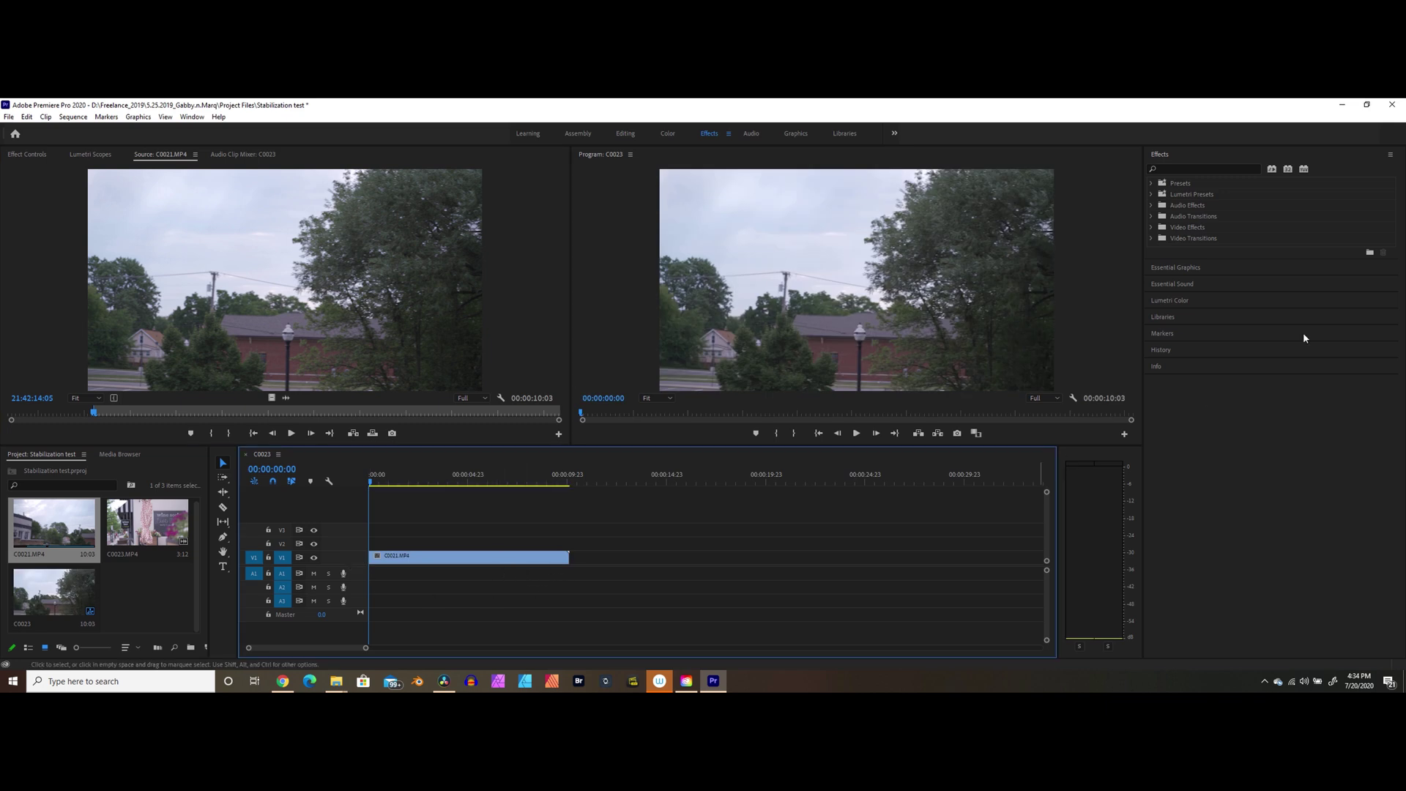
left_click(1196, 169)
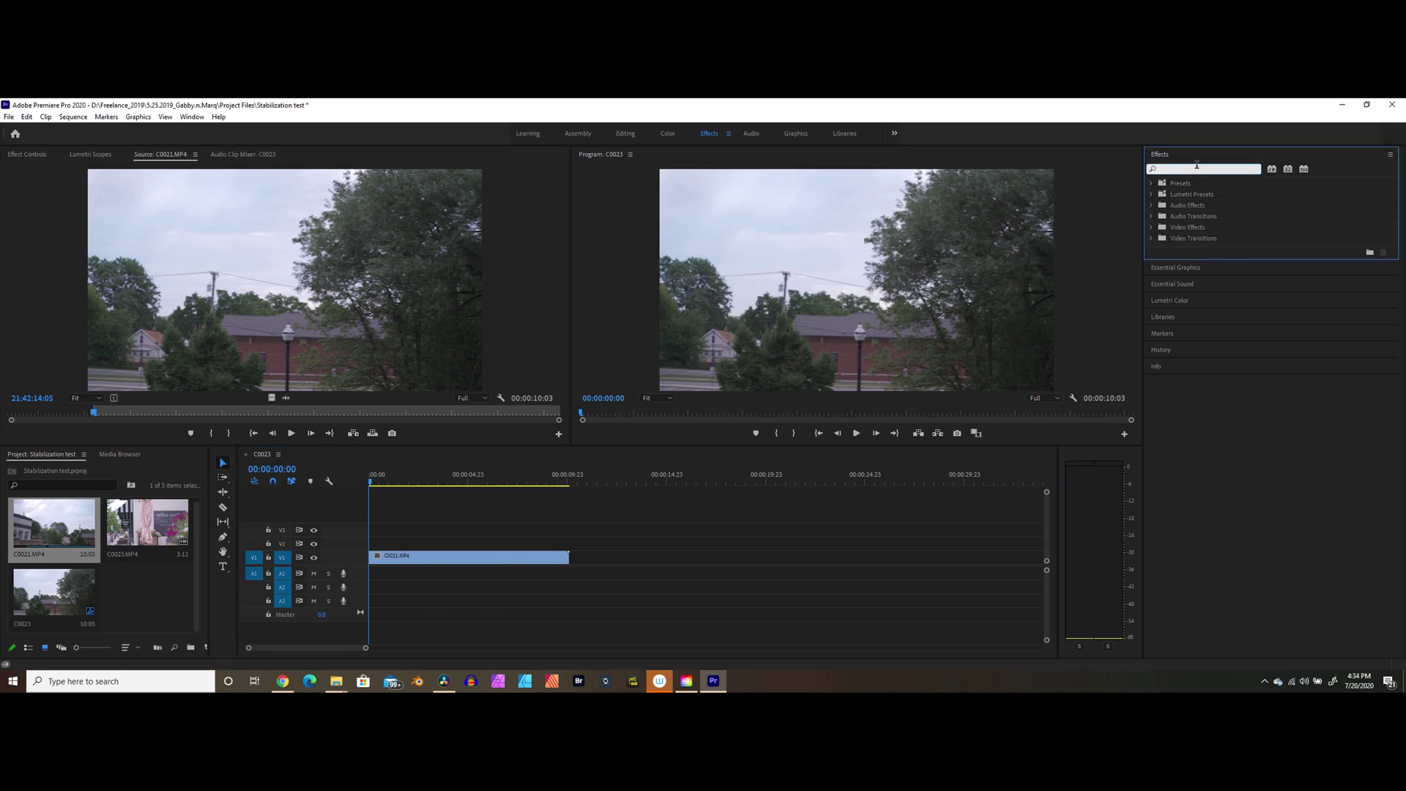
- Search the effects for 'warp' and apply Warp Stabilizer to the C0021 clip
type("warp")
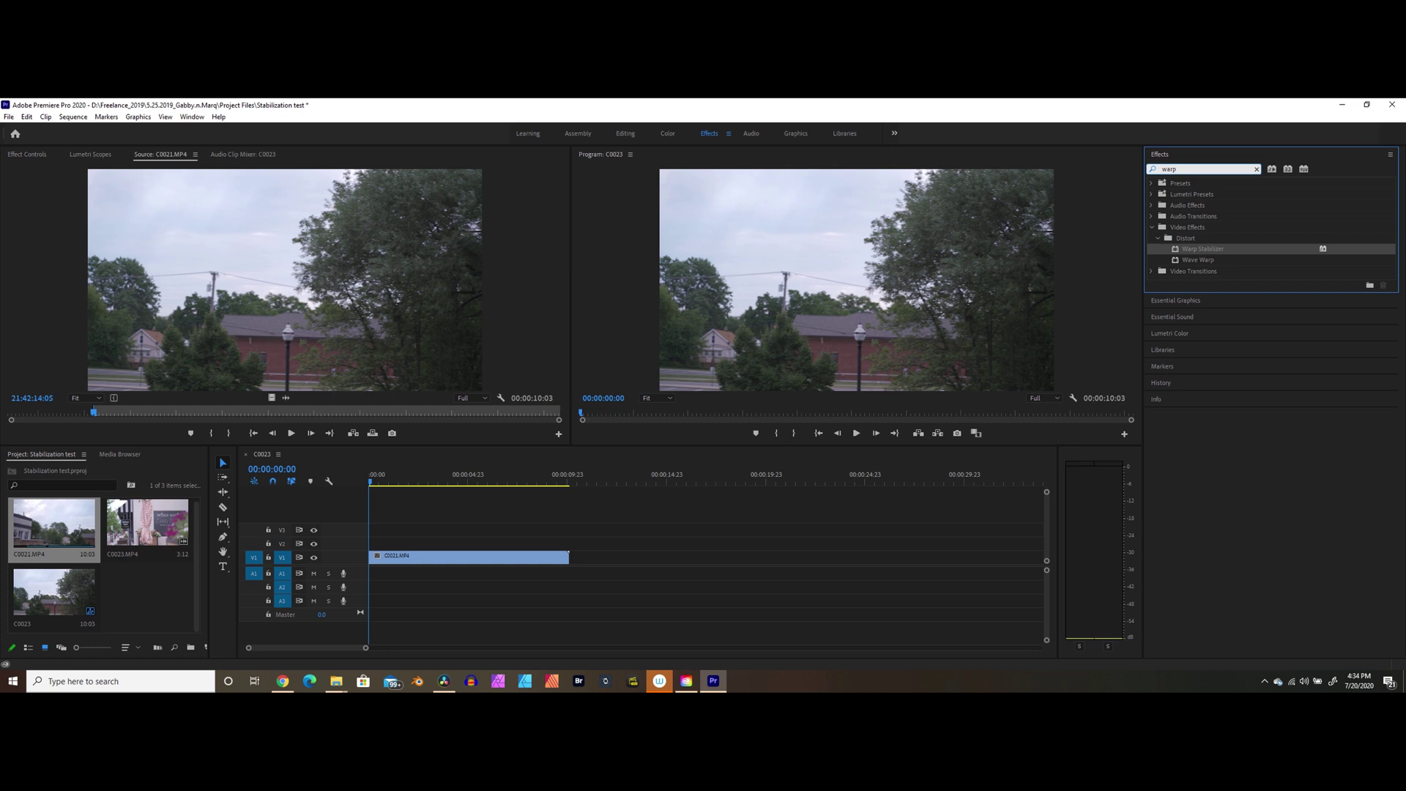
left_click_drag(1205, 251, 513, 558)
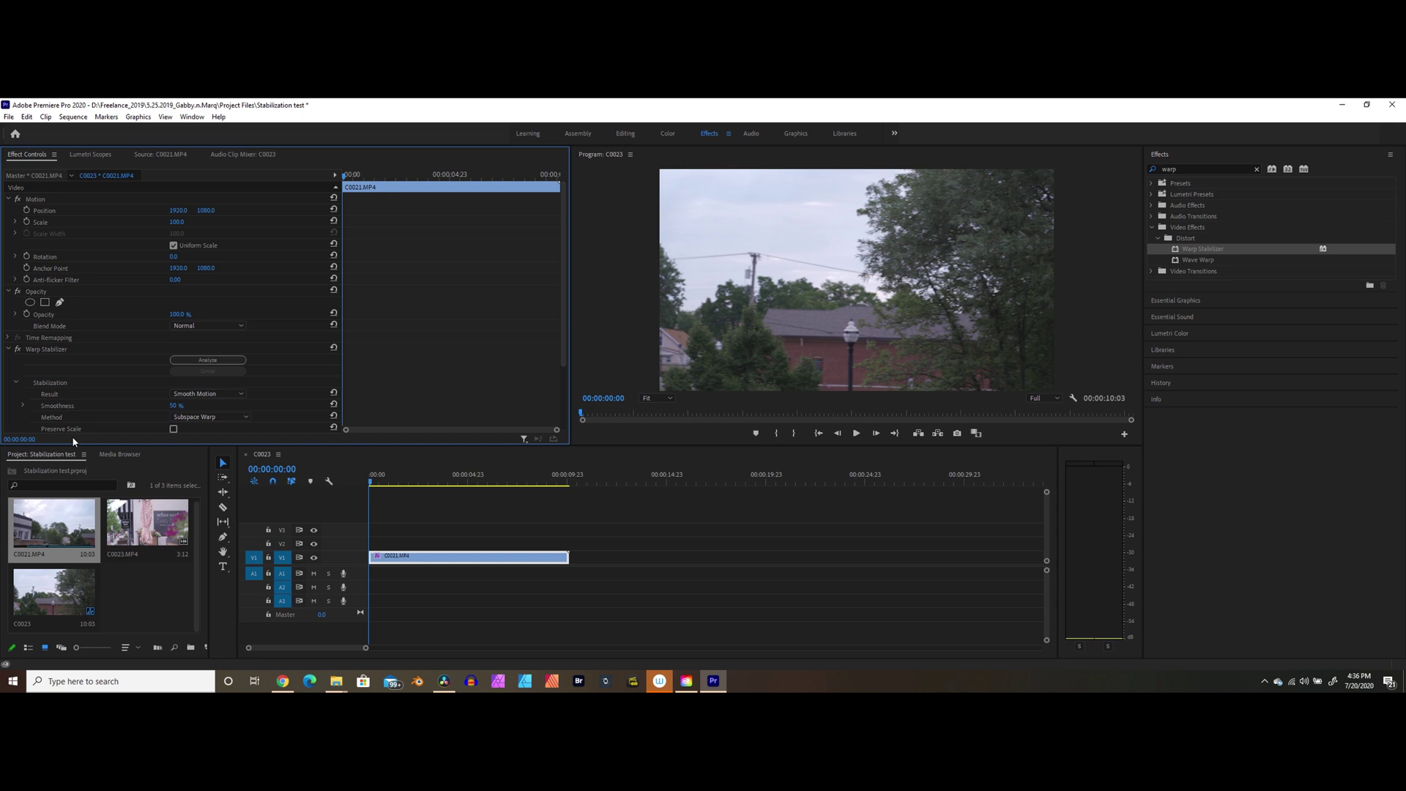
- Play the Position-method stabilized C0021 sequence twice in the Program monitor to review it
left_click(857, 434)
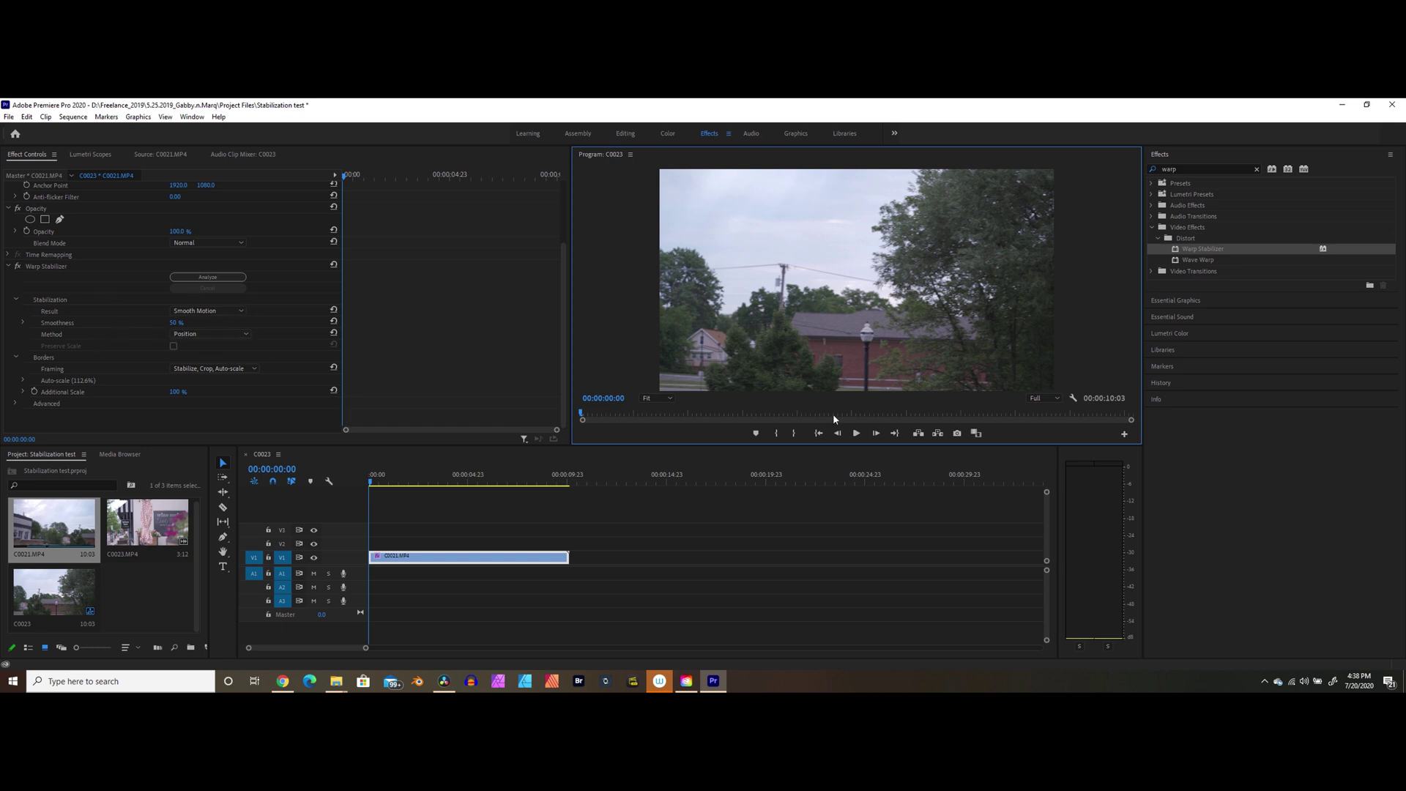
left_click(857, 434)
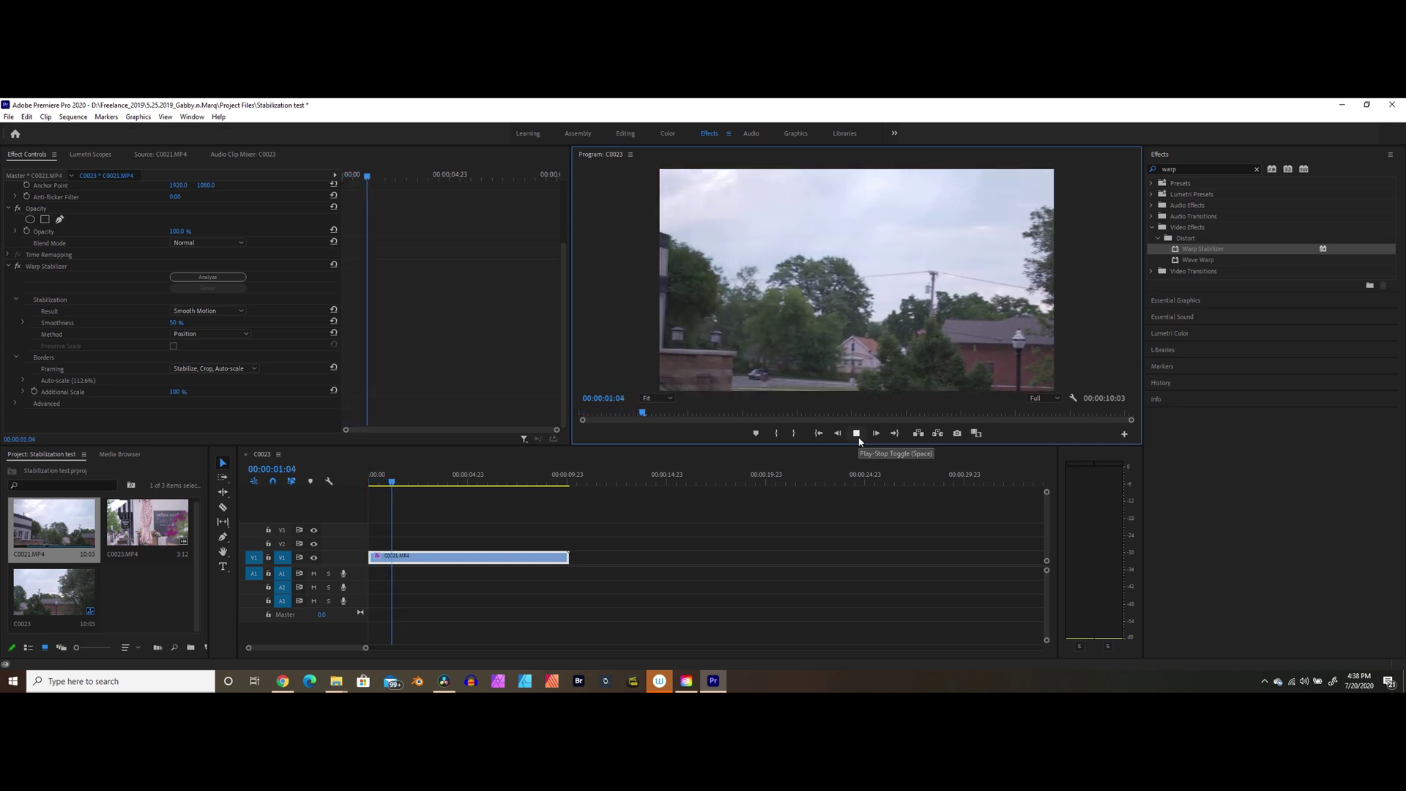